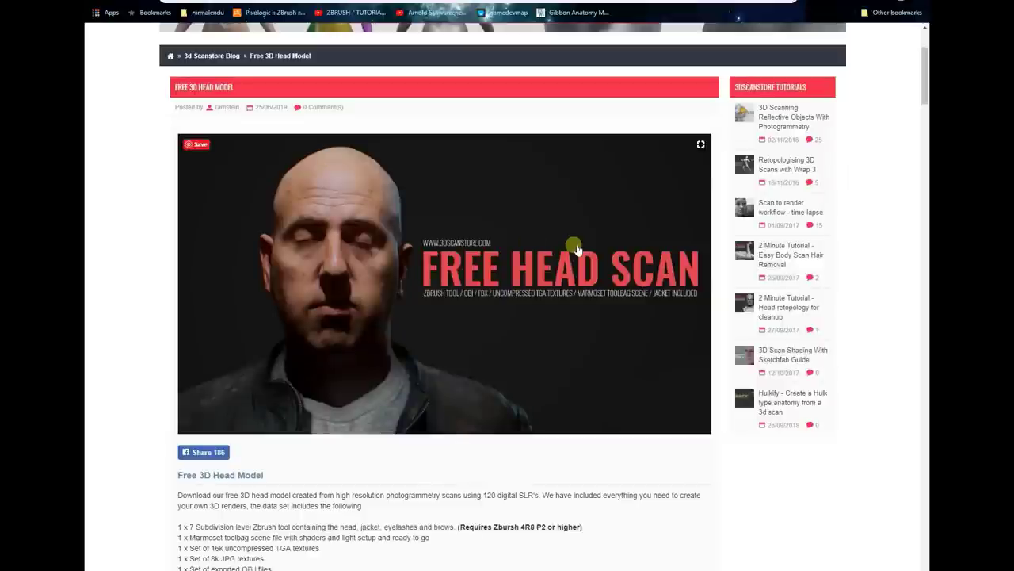
Step: Scroll through the Free 3D Head Model blog post, then switch to the ArtStation headsculpt tab
scroll(490, 309, "up", 2)
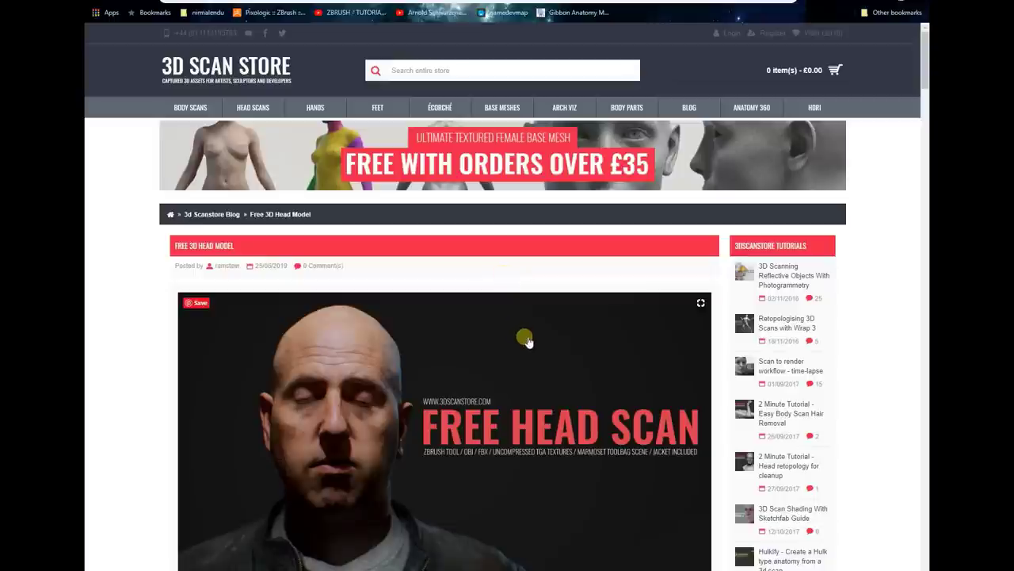
scroll(526, 339, "down", 2)
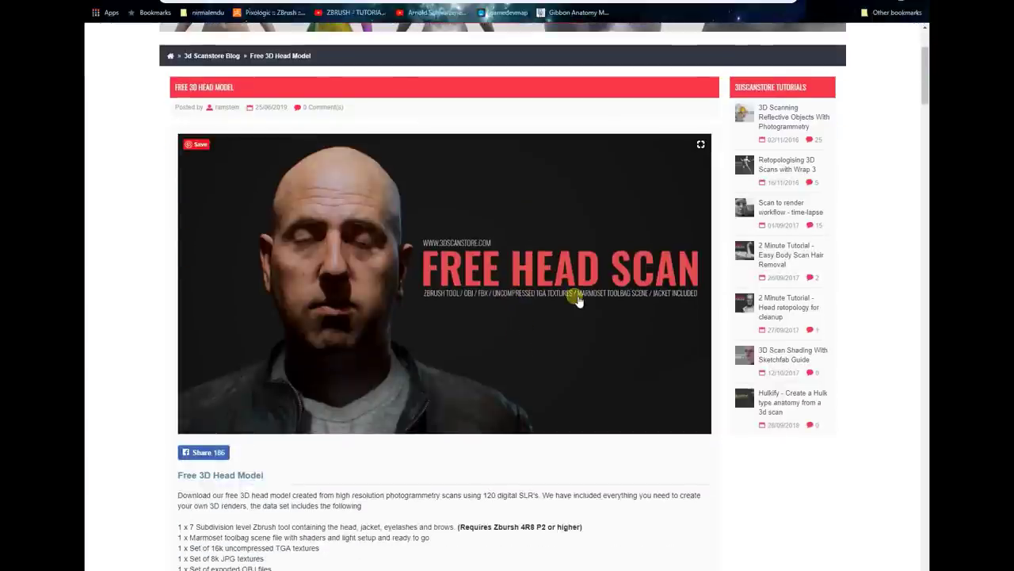
scroll(573, 351, "down", 1)
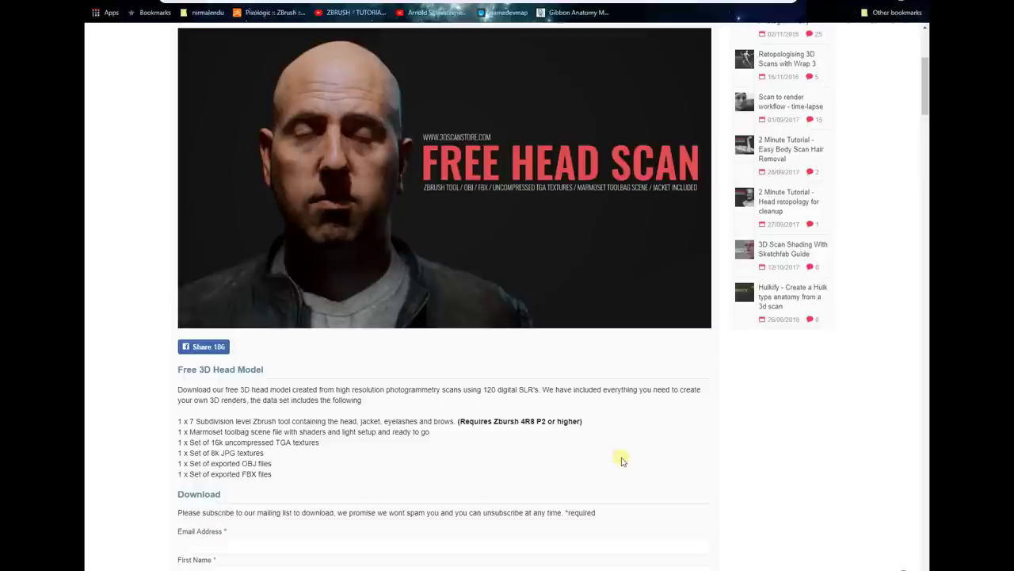
scroll(621, 461, "up", 1)
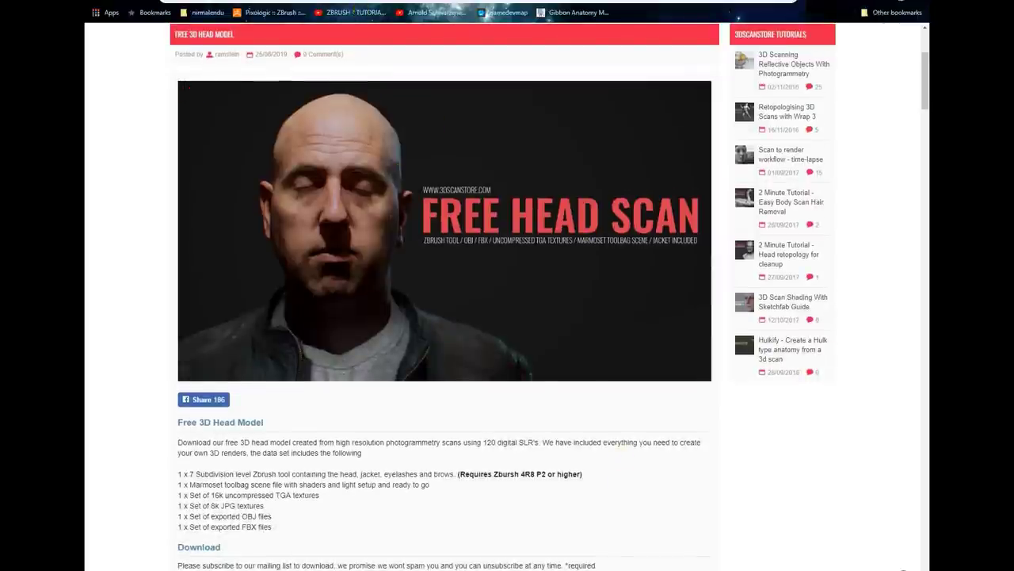
key("ctrl+Tab")
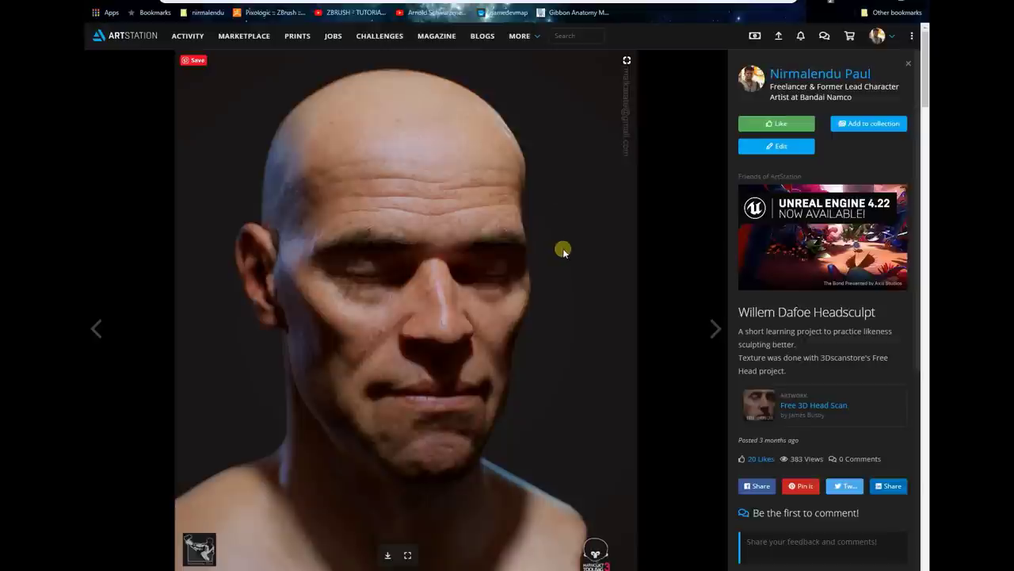
key("ctrl+Tab")
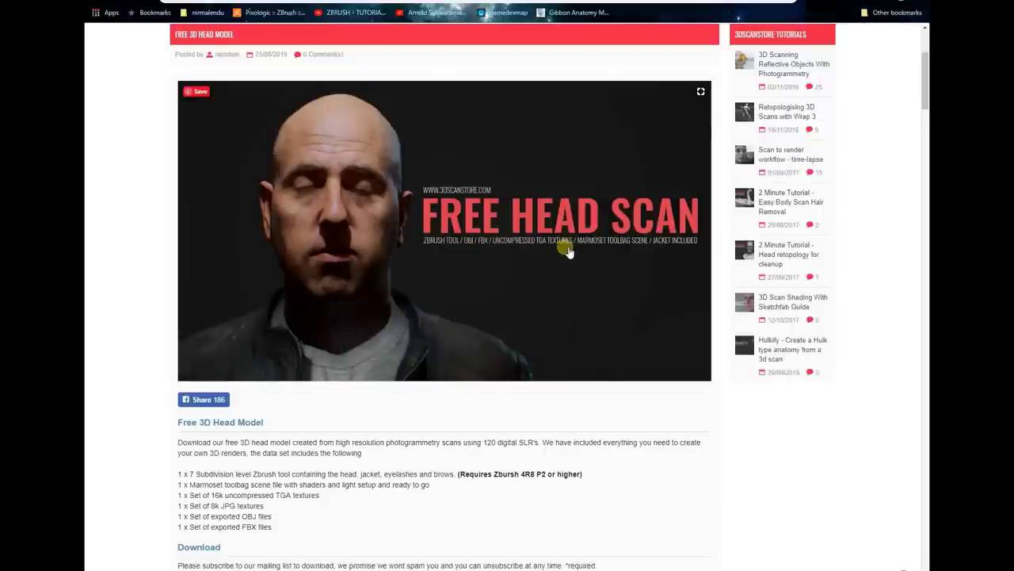
key("ctrl+shift+Tab")
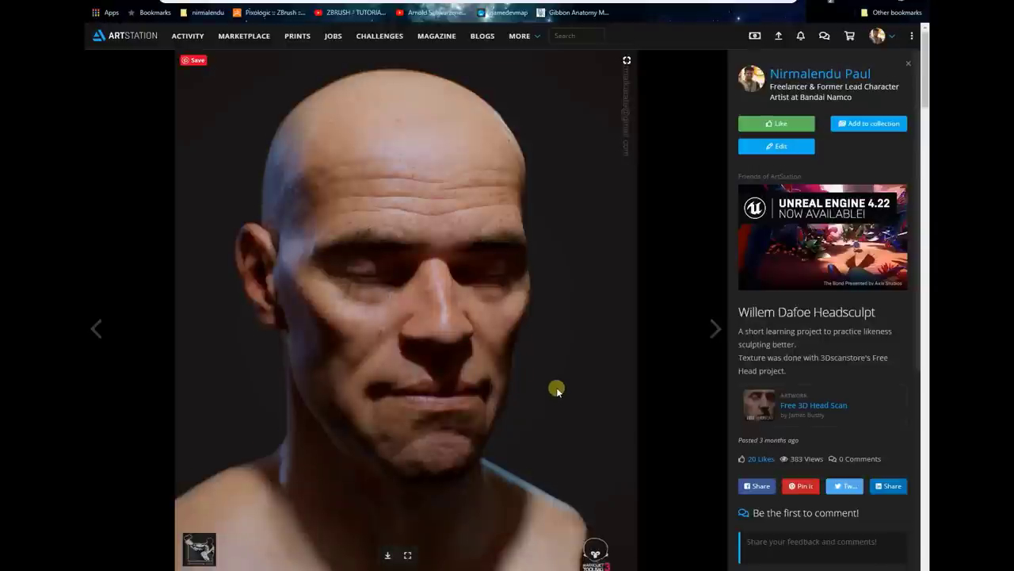
scroll(555, 387, "down", 3)
scroll(557, 389, "down", 6)
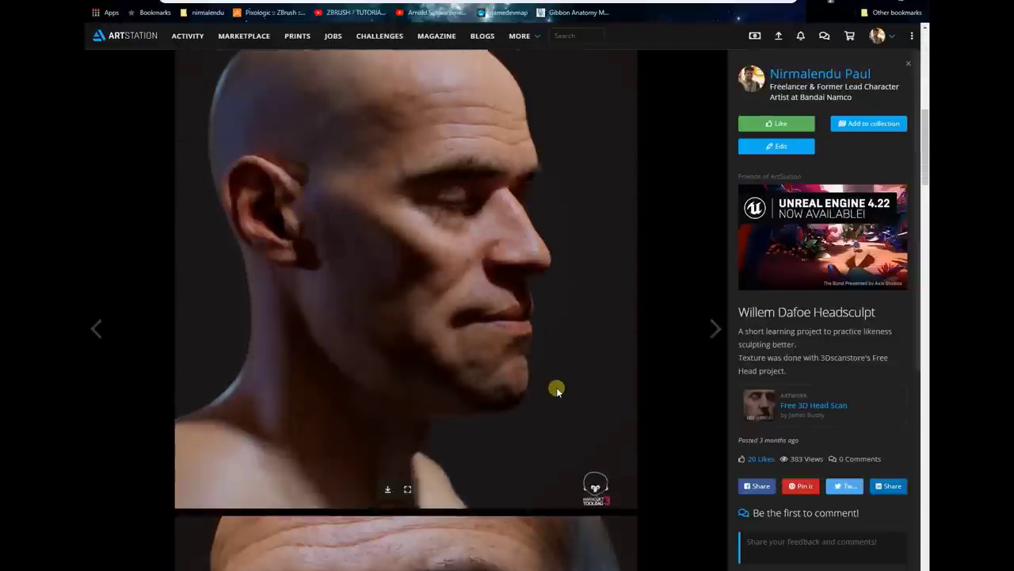
scroll(556, 388, "down", 4)
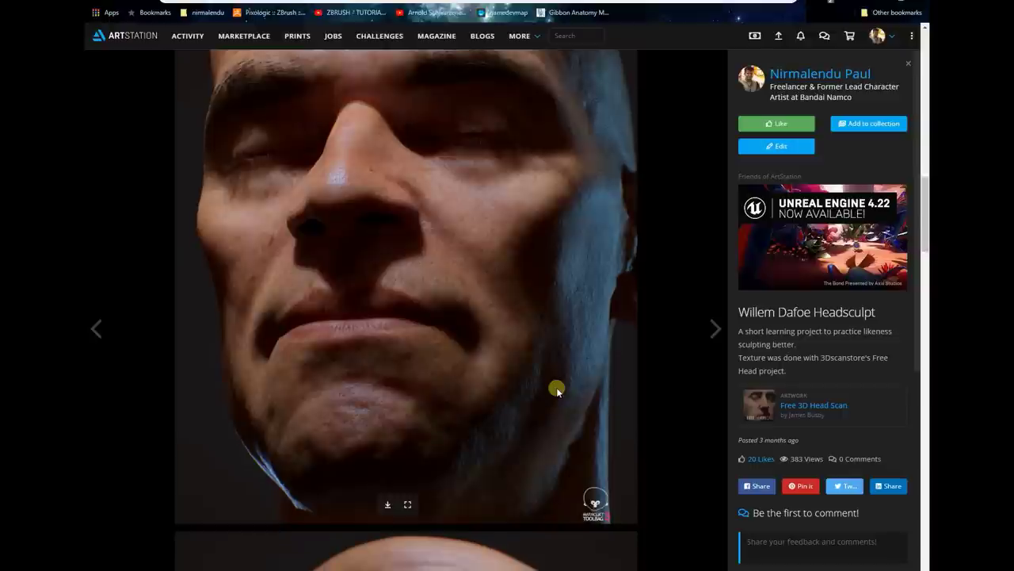
scroll(557, 389, "down", 4)
scroll(556, 388, "down", 2)
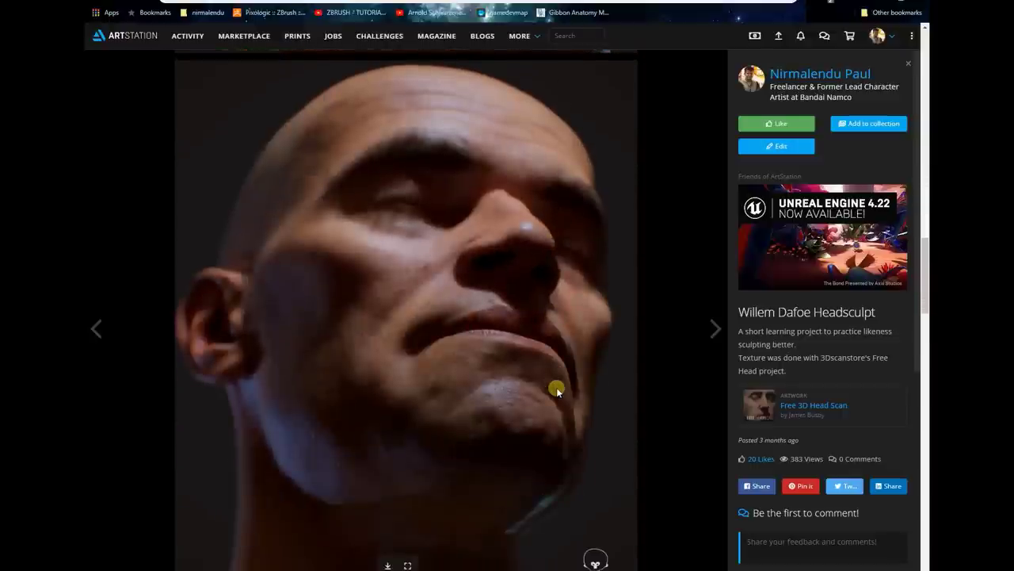
scroll(557, 389, "down", 5)
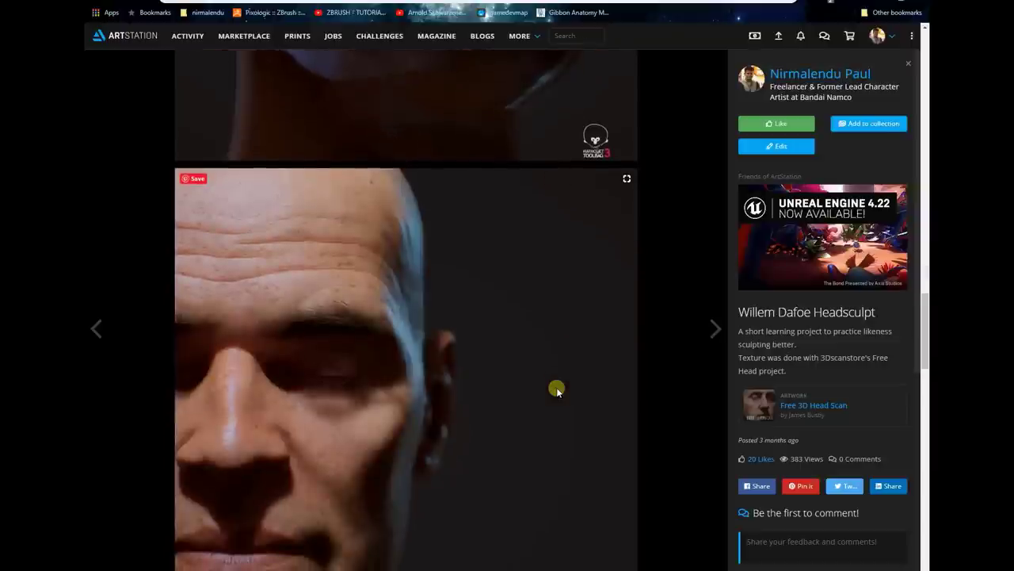
scroll(556, 389, "down", 2)
scroll(557, 389, "down", 6)
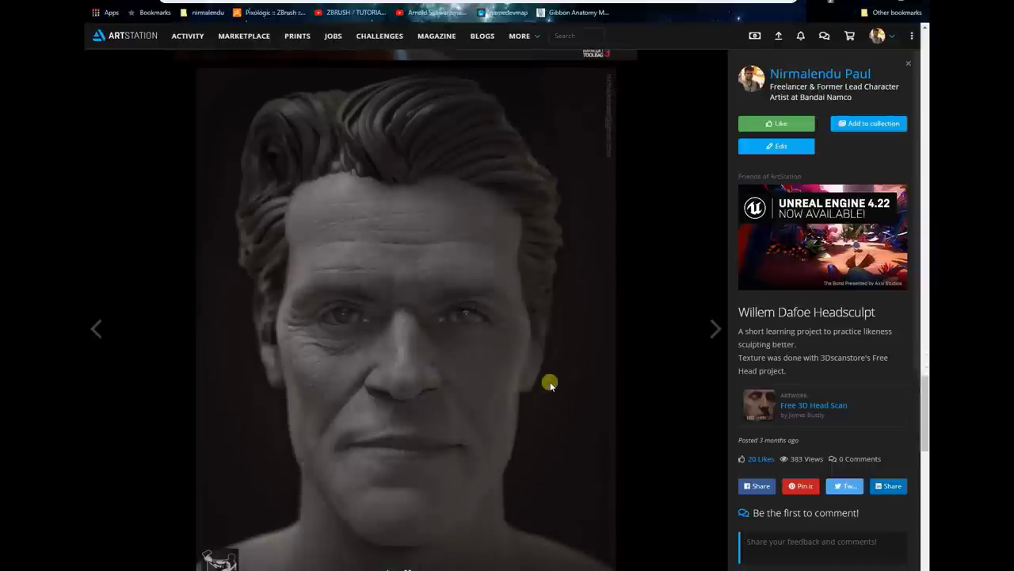
scroll(550, 384, "up", 10)
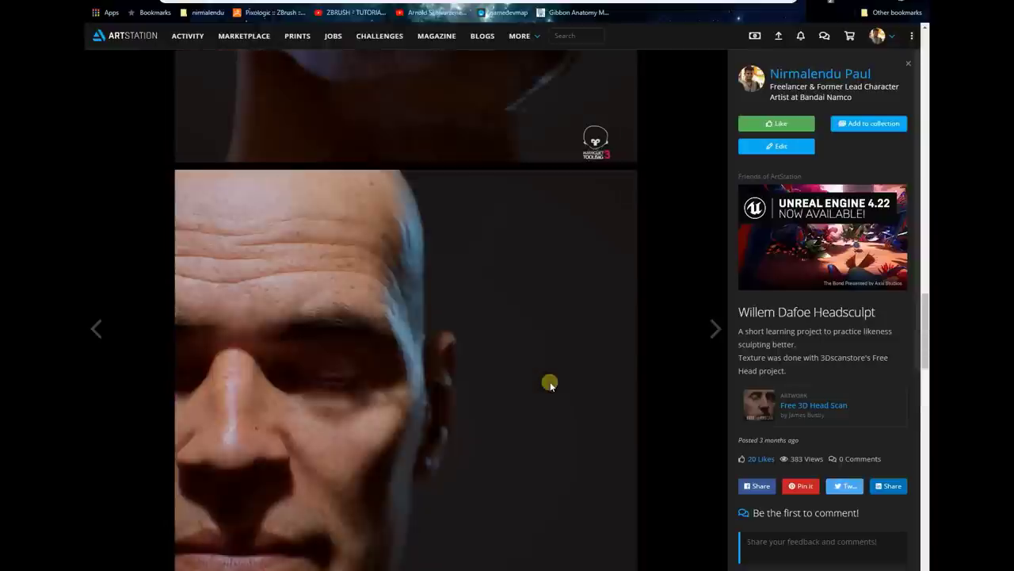
scroll(550, 383, "up", 4)
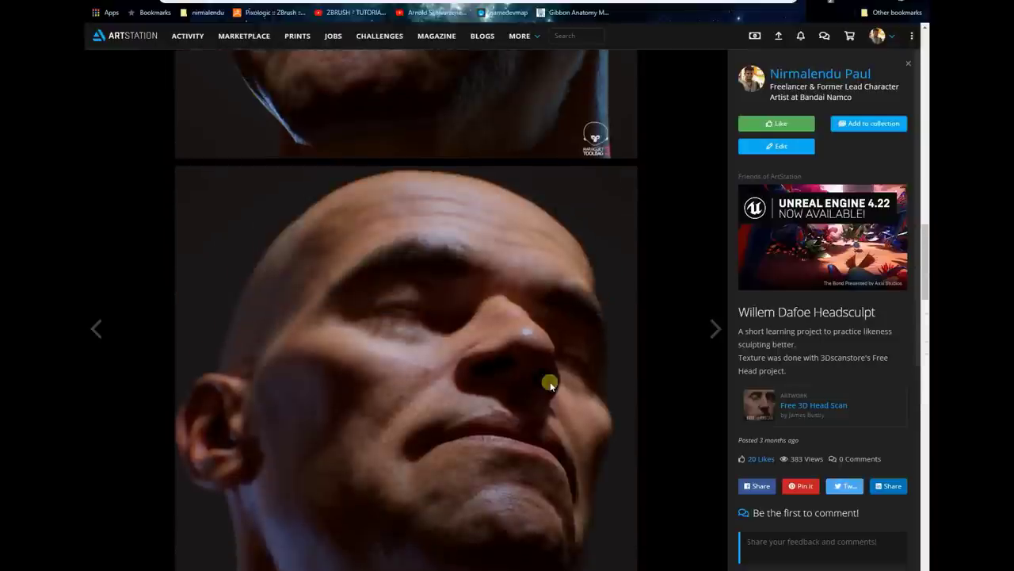
scroll(566, 367, "up", 7)
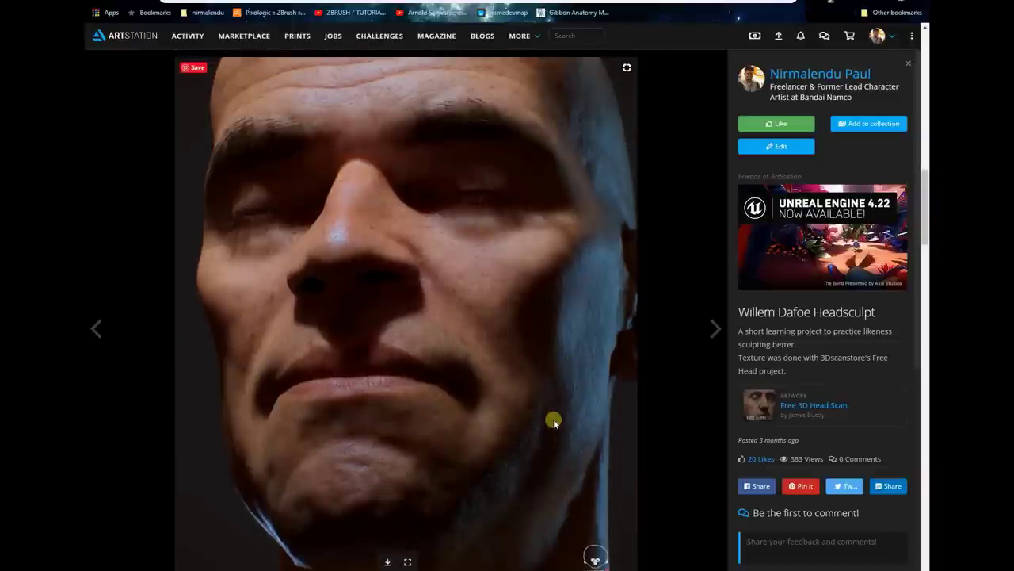
scroll(553, 421, "up", 3)
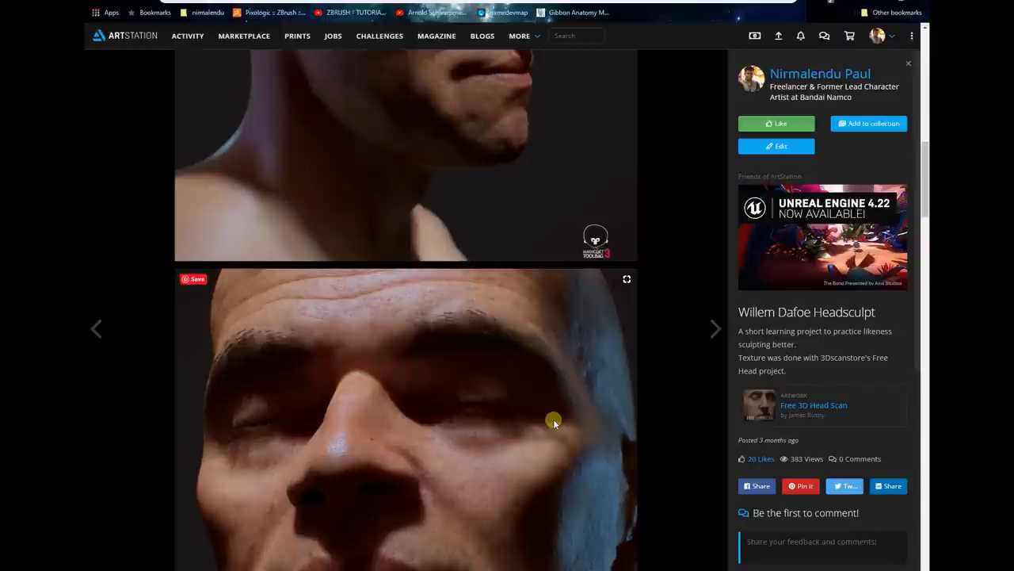
scroll(553, 422, "up", 4)
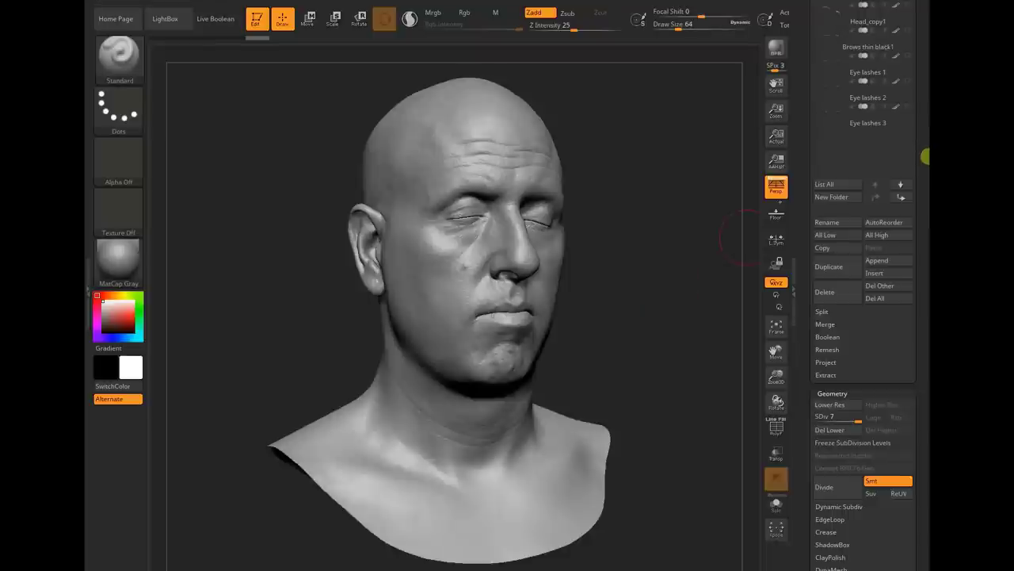
Step: Scroll the SubTool list up to show the head subtools
scroll(924, 174, "up", 3)
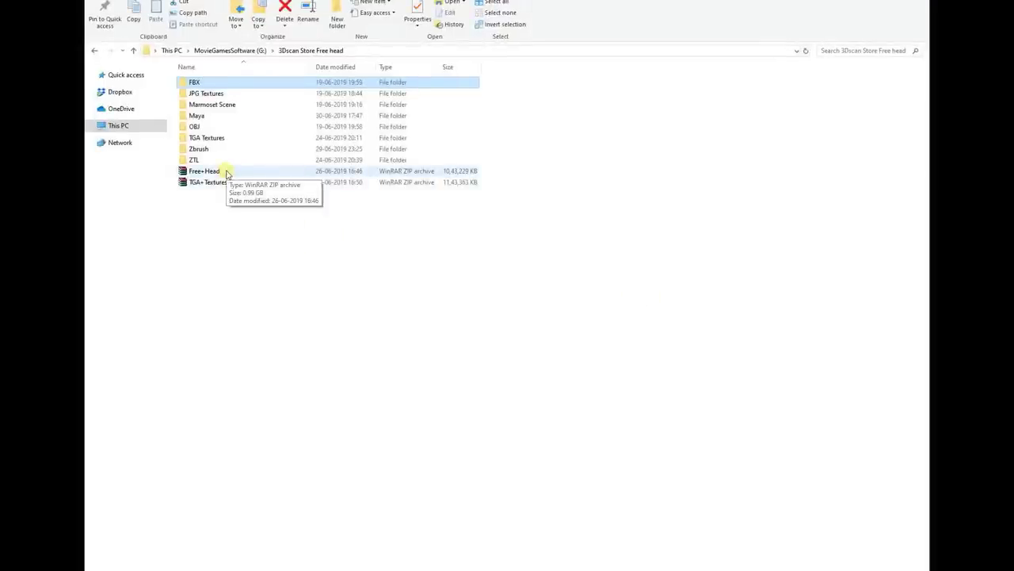
Step: Select the Free+Head zip, then the FBX, JPG Textures, Marmoset Scene, OBJ, TGA Textures, ZTL and Maya folders
left_click(225, 172)
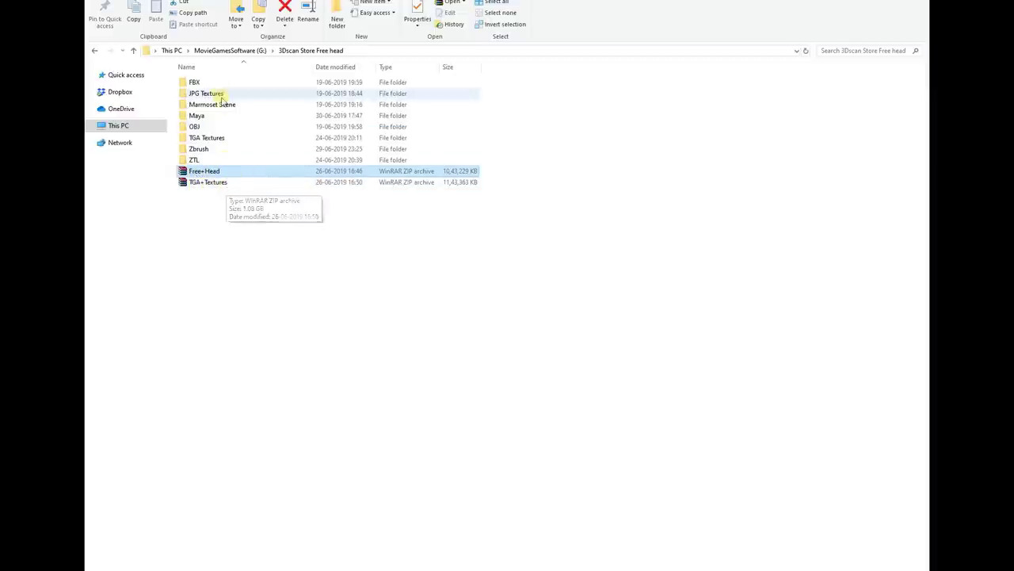
left_click(212, 83)
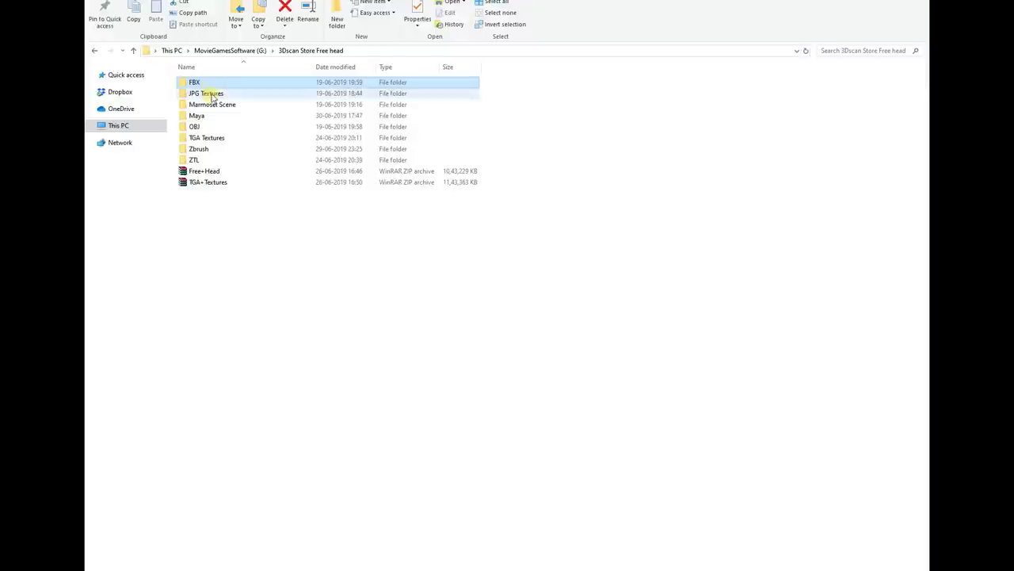
left_click(211, 95, "ctrl")
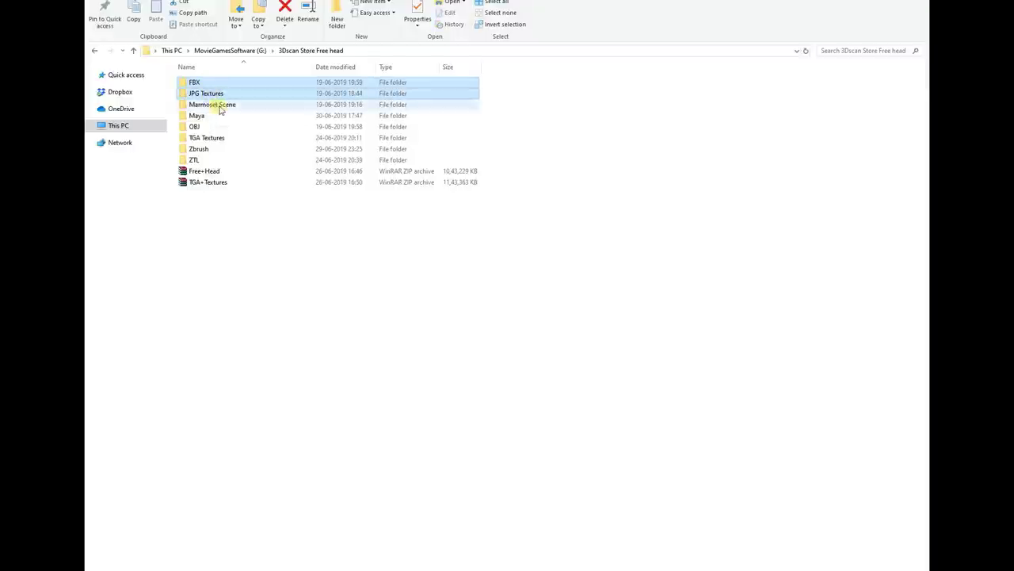
left_click(221, 107, "ctrl")
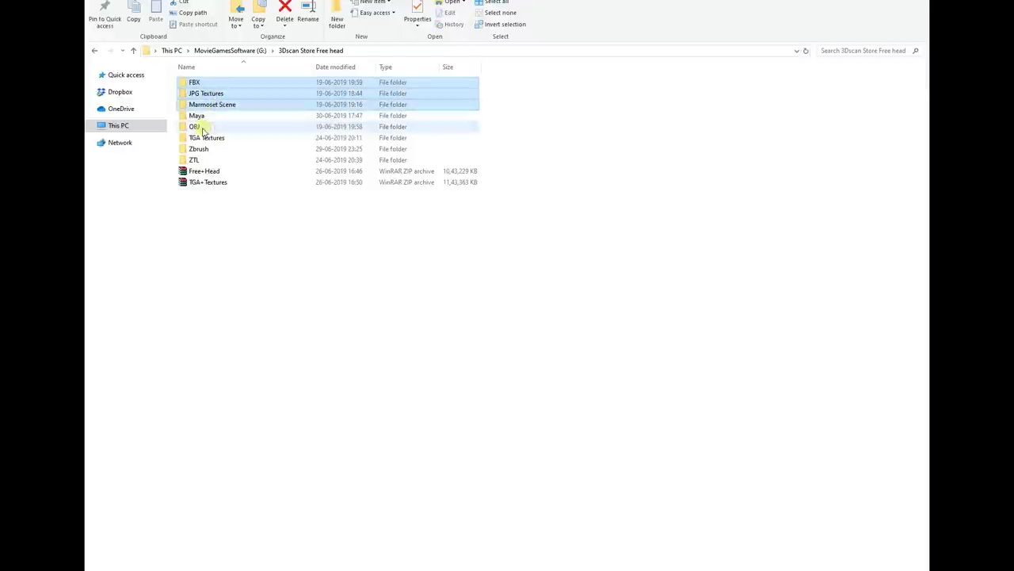
left_click(200, 127, "ctrl")
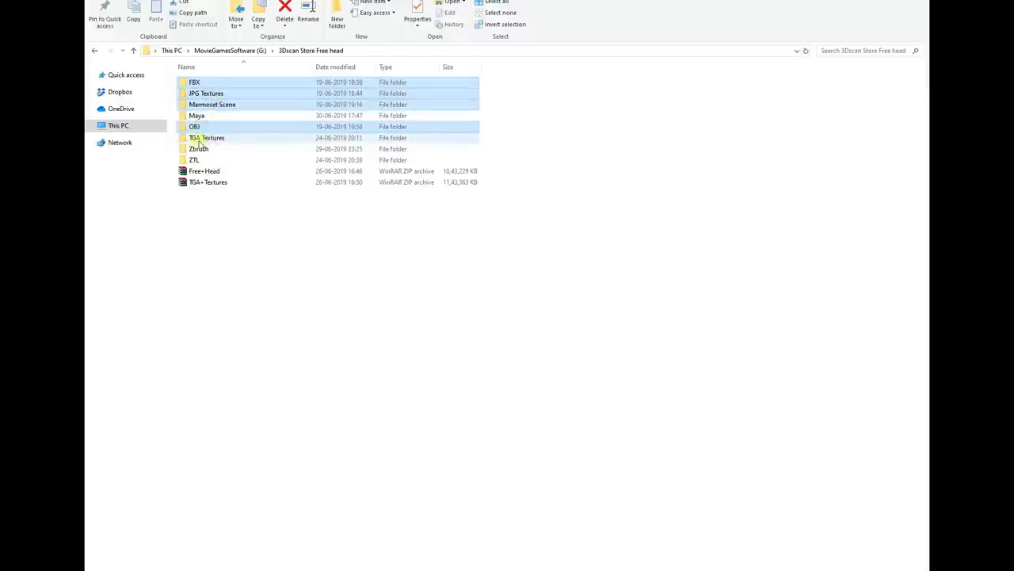
left_click(212, 139, "ctrl")
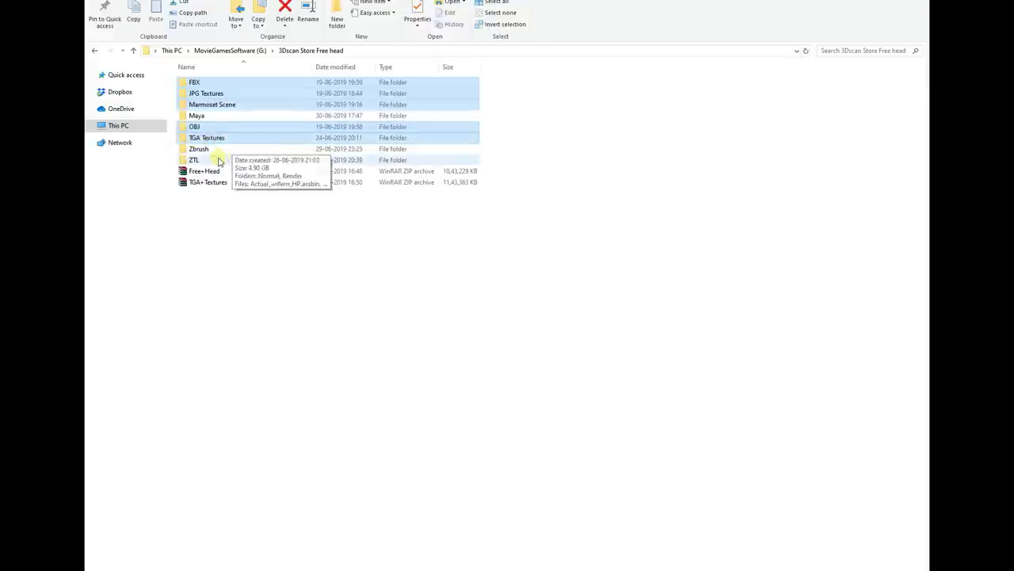
left_click(199, 160, "ctrl")
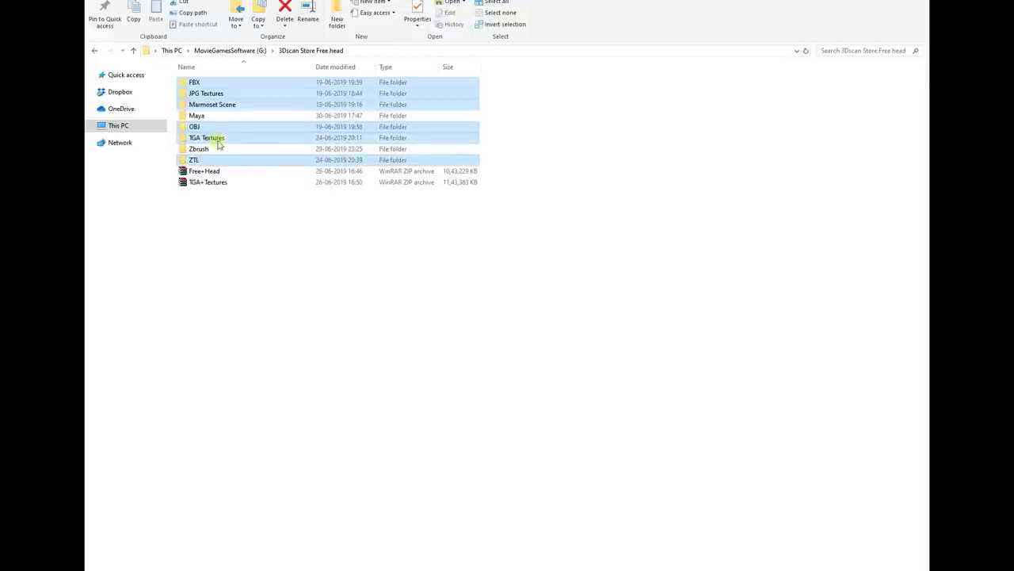
left_click(202, 118, "ctrl")
Step: Clear the selection, browse into FBX > Head, then return to the FBX folder
left_click(586, 152)
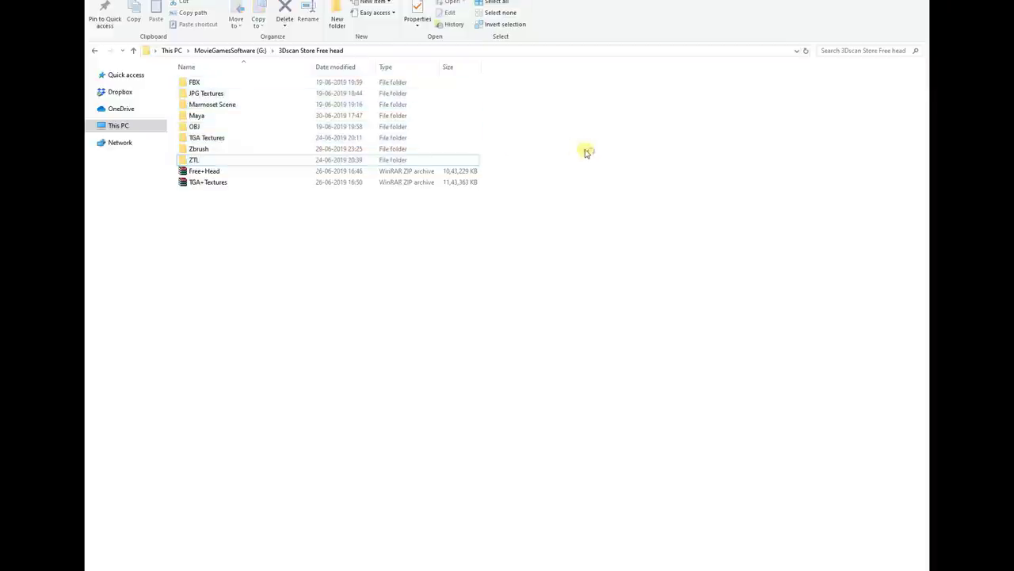
double_click(196, 84)
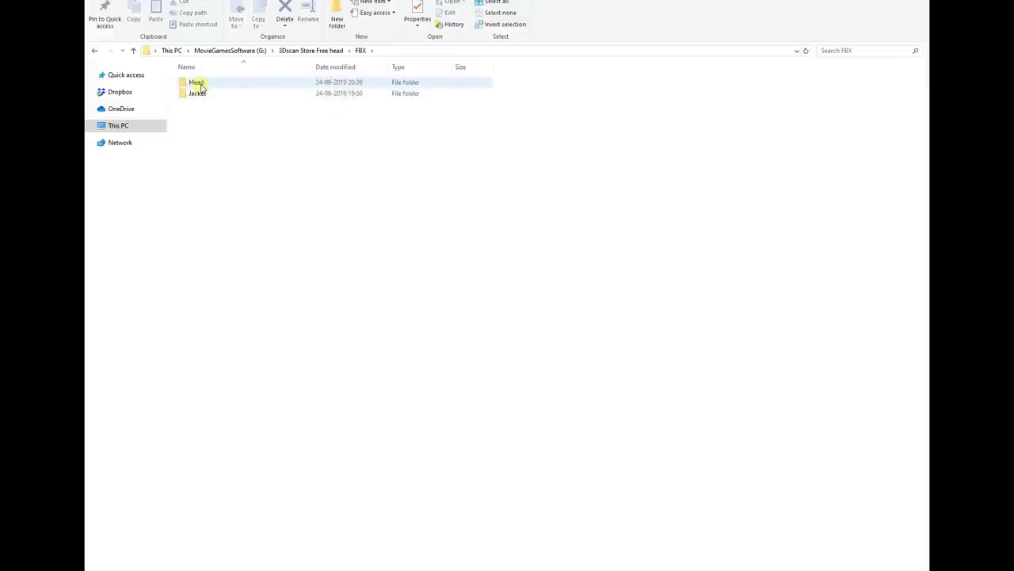
double_click(196, 83)
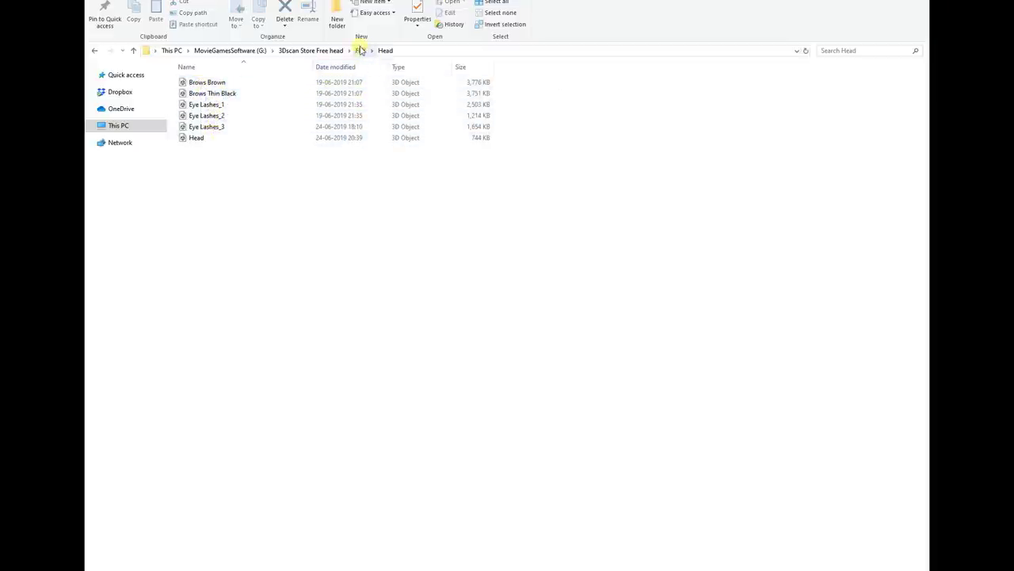
left_click(361, 51)
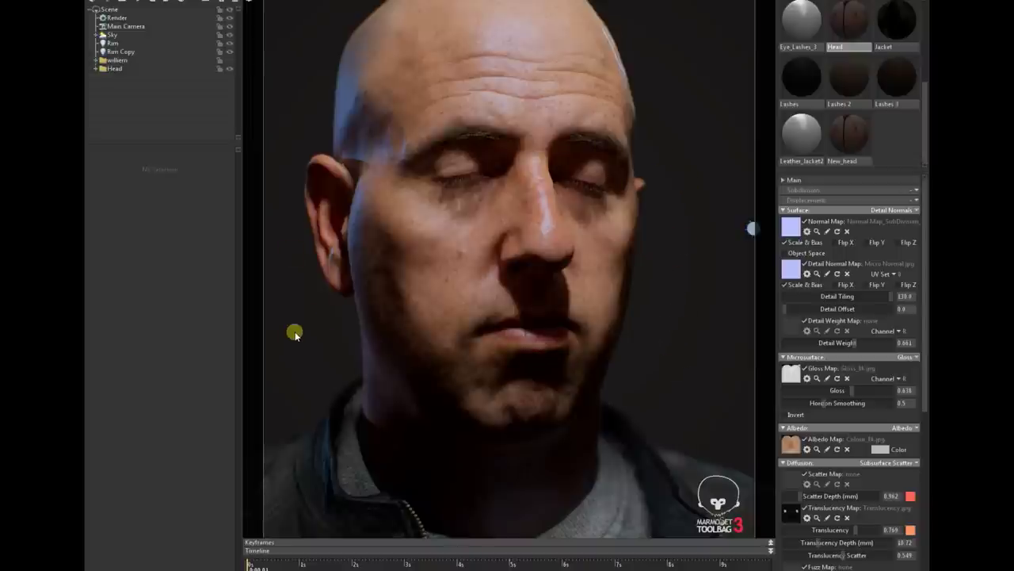
Step: Orbit and zoom around the textured williem head render to inspect it from all sides
mouse_move(298, 341)
left_mouse_down()
mouse_move(420, 340)
mouse_move(446, 346)
mouse_move(306, 333)
mouse_move(736, 369)
left_mouse_up()
scroll(677, 351, "down", 5)
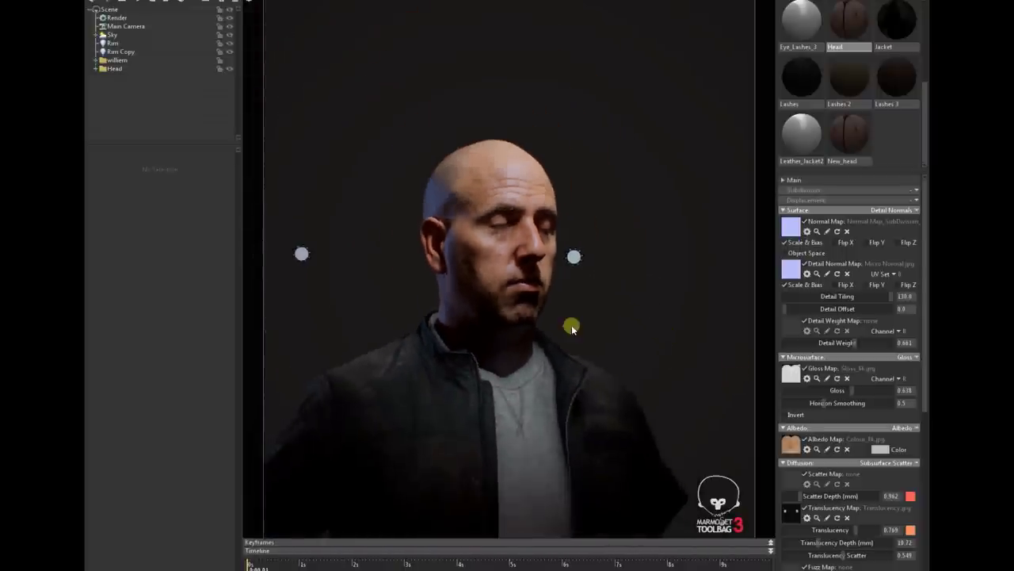
left_click_drag(382, 320, 430, 321)
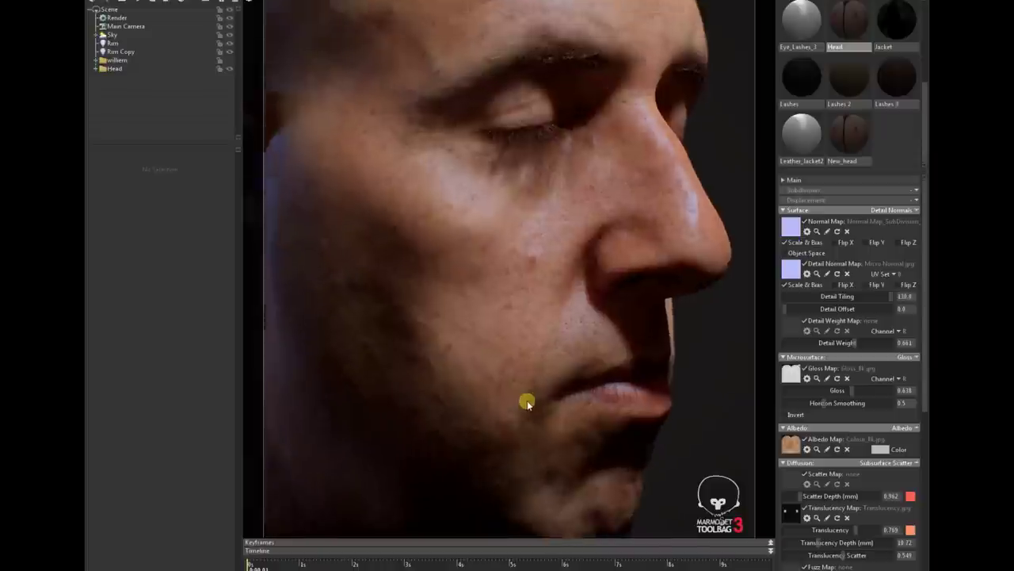
scroll(527, 400, "up", 5)
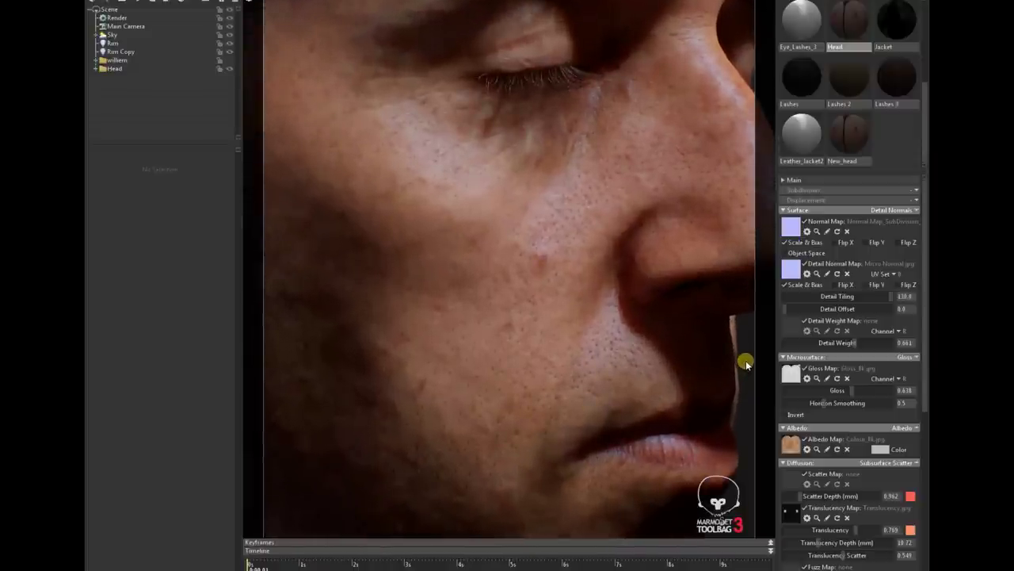
left_click_drag(746, 360, 742, 331)
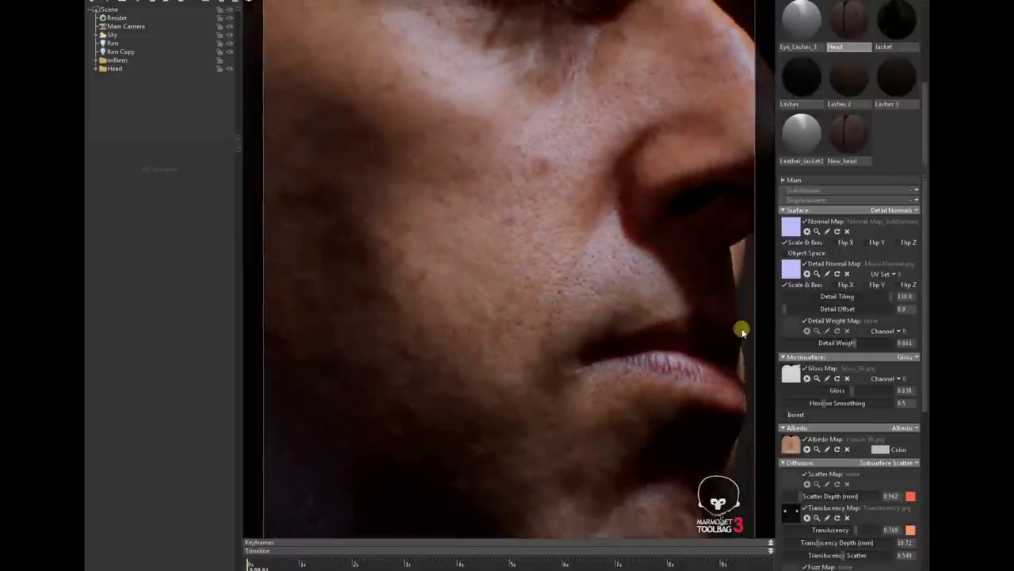
right_click_drag(747, 317, 468, 344)
left_click_drag(281, 322, 225, 343)
mouse_move(710, 251)
left_mouse_down()
mouse_move(736, 256)
mouse_move(717, 258)
left_mouse_up()
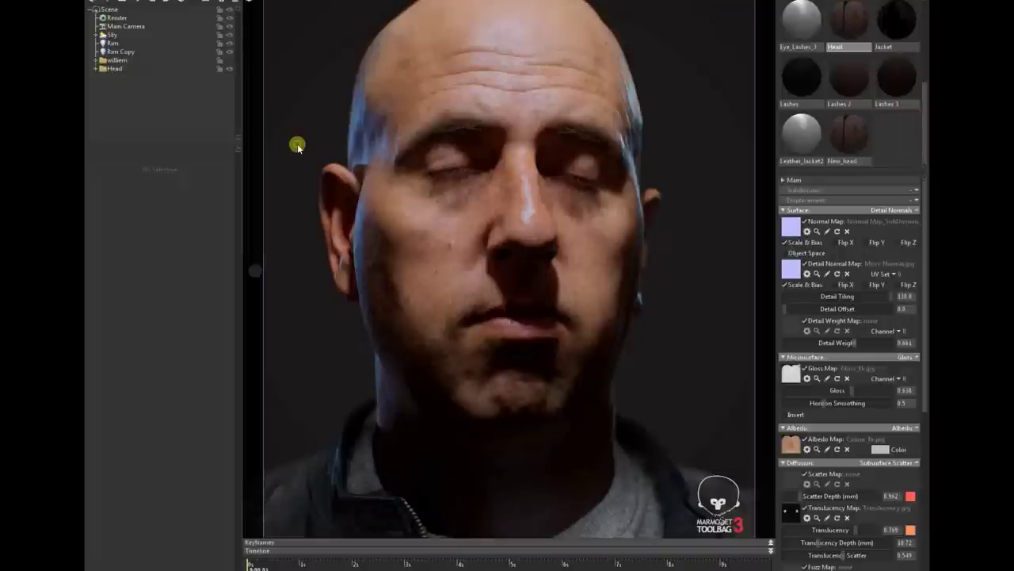
Step: Hide the williem group, show the bare-shouldered Head model, and view it three-quarter
left_click(229, 61)
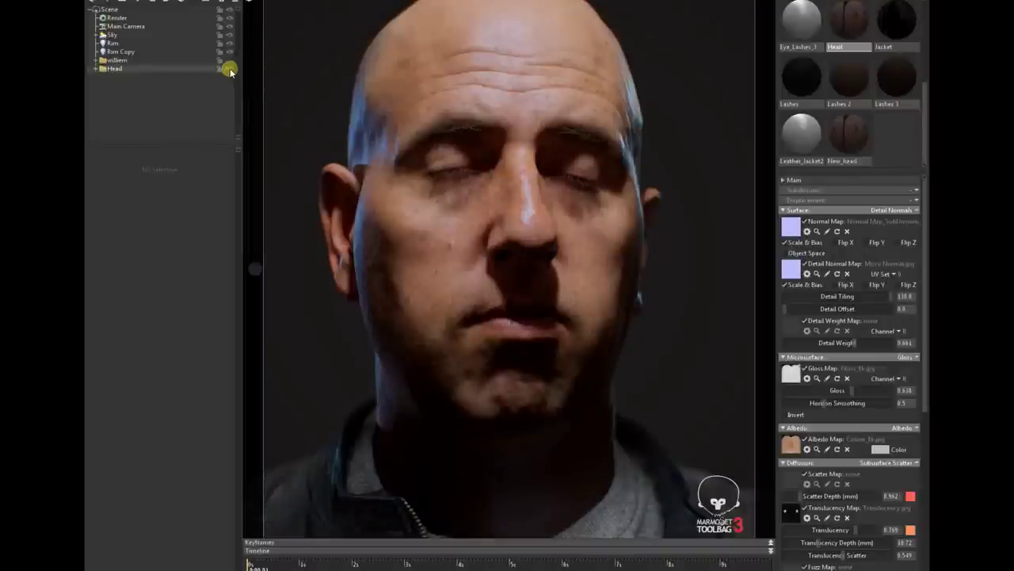
left_click(229, 68)
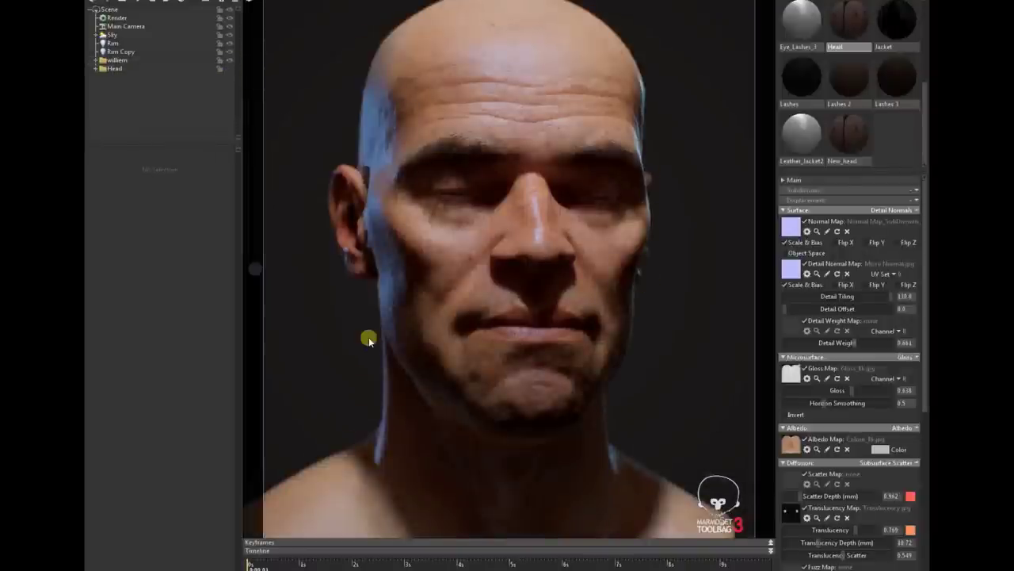
left_click_drag(319, 293, 381, 297)
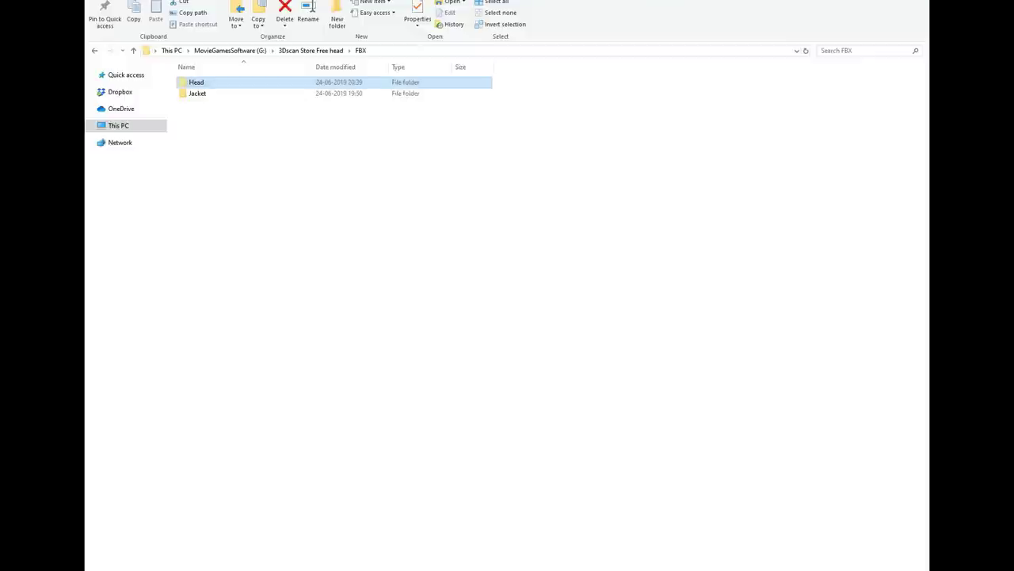
Step: Go up to the 3Dscan Store Free head folder and open its ZTL folder
left_click(323, 51)
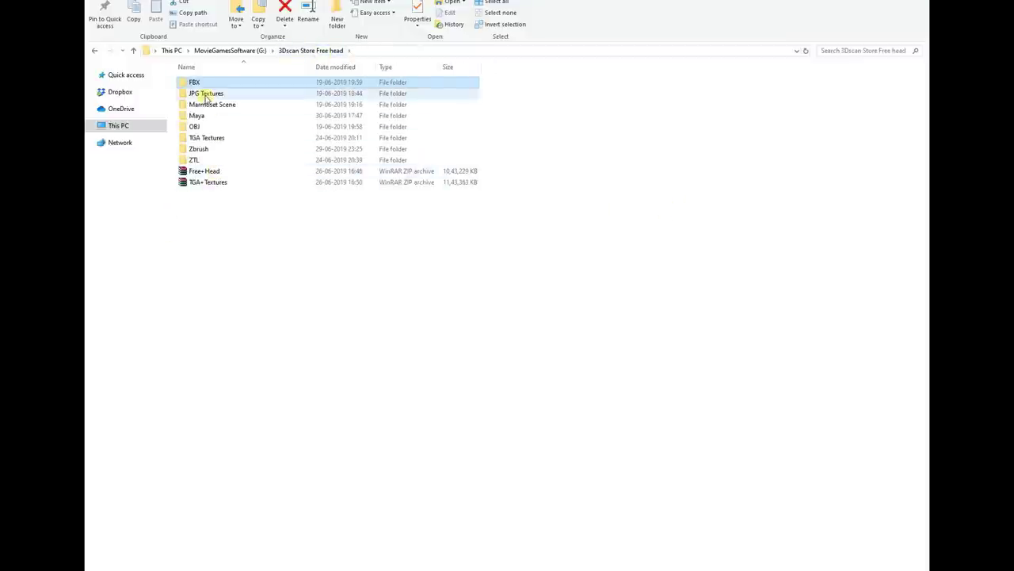
left_click(203, 161)
double_click(203, 161)
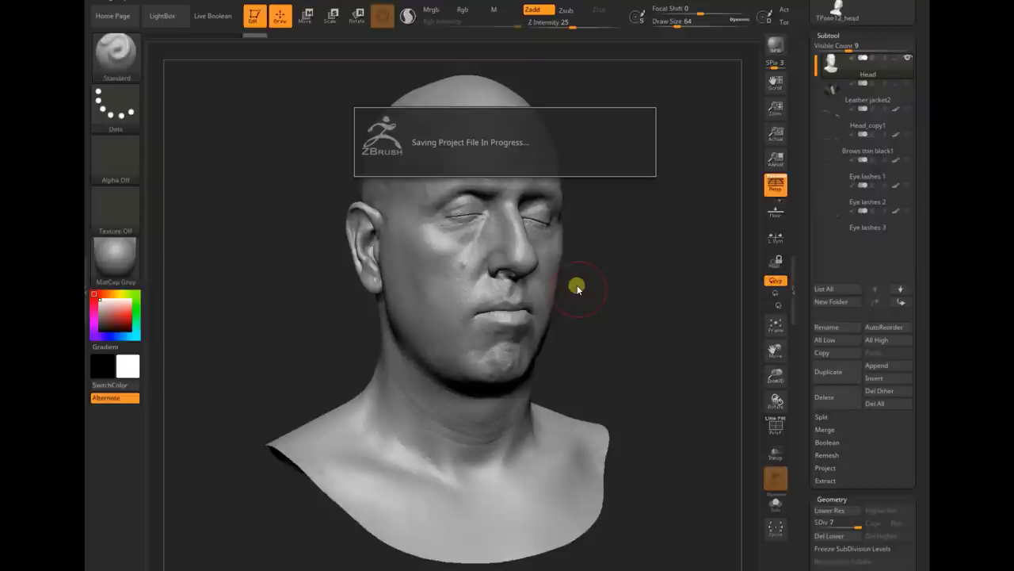
Step: Switch to the file browser and back, then collapse and reopen ZBrush's side tray
key("alt+Tab")
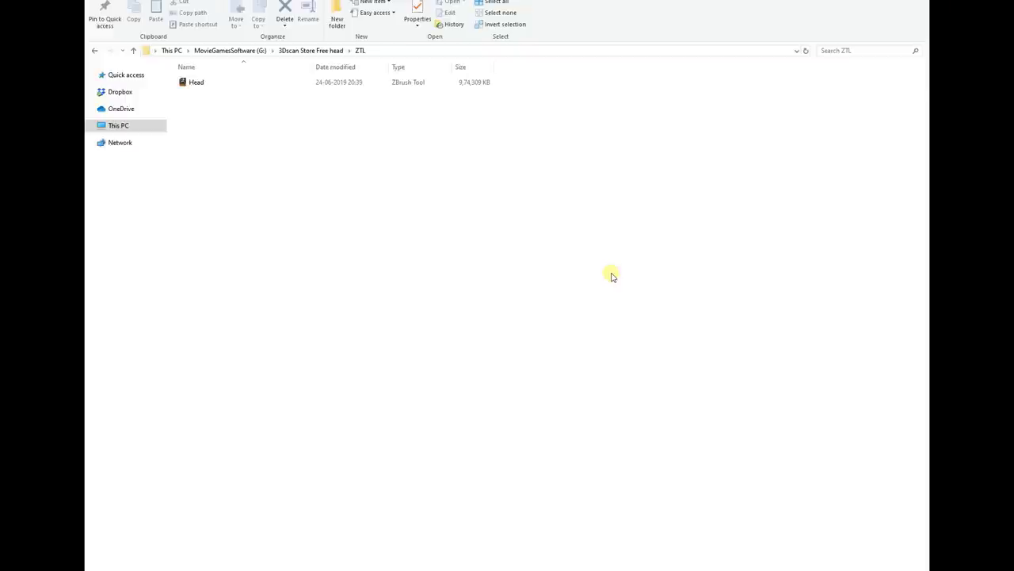
key("alt+Tab")
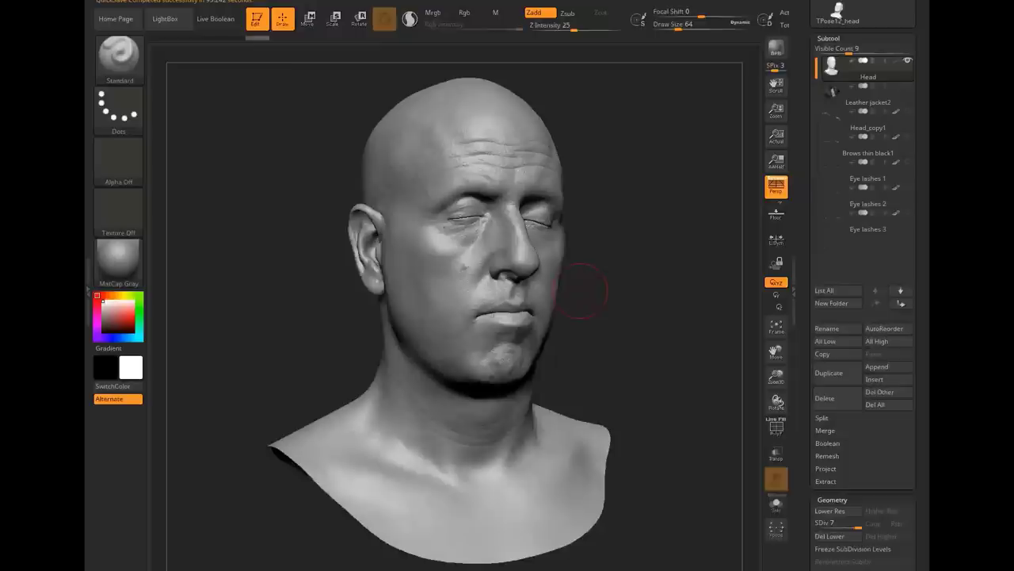
left_click(796, 288)
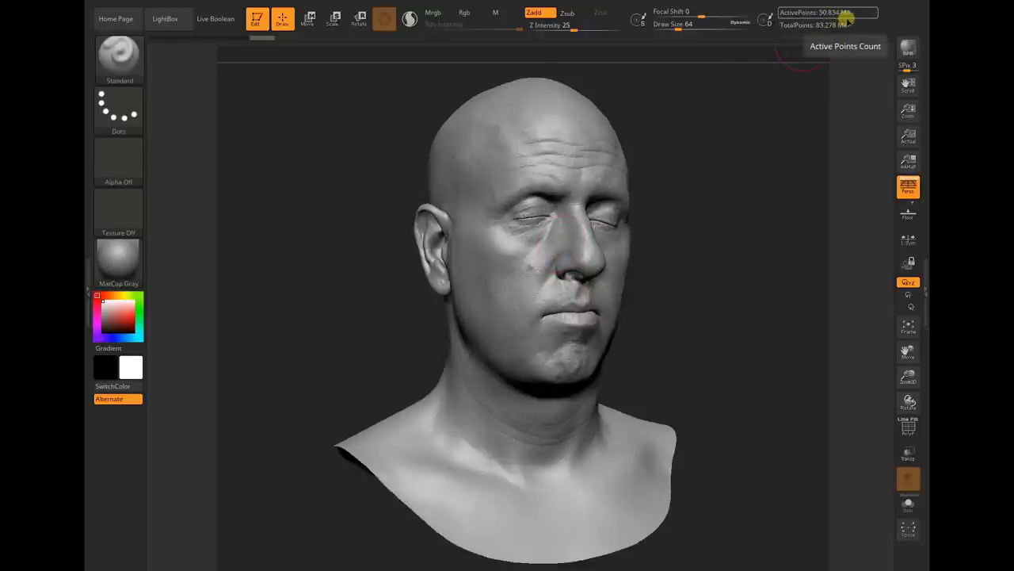
left_click(925, 294)
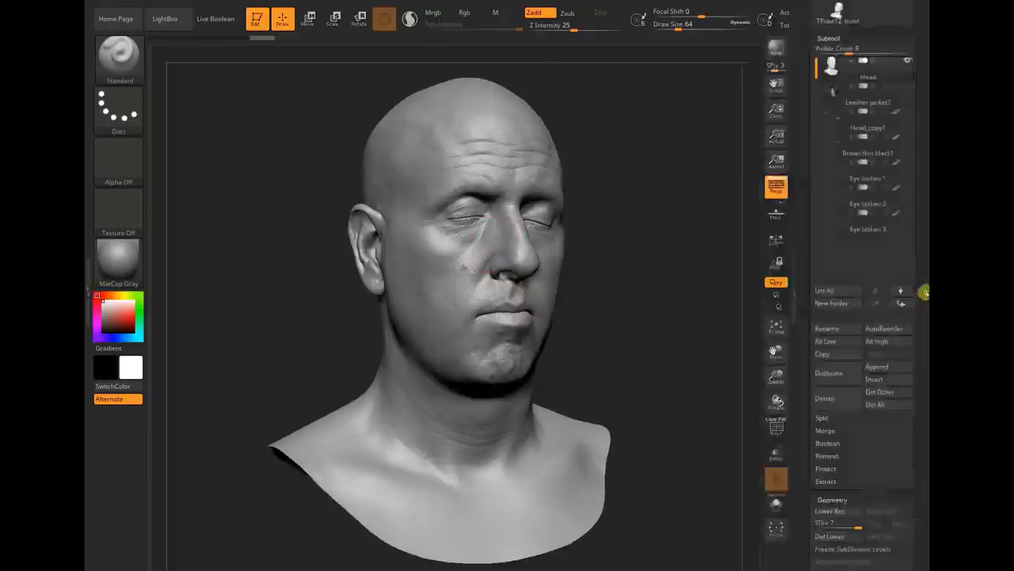
Step: Drag the Head's SDiv slider from 7 to 1 and scroll to Tool > UV Map
scroll(925, 539, "down", 1)
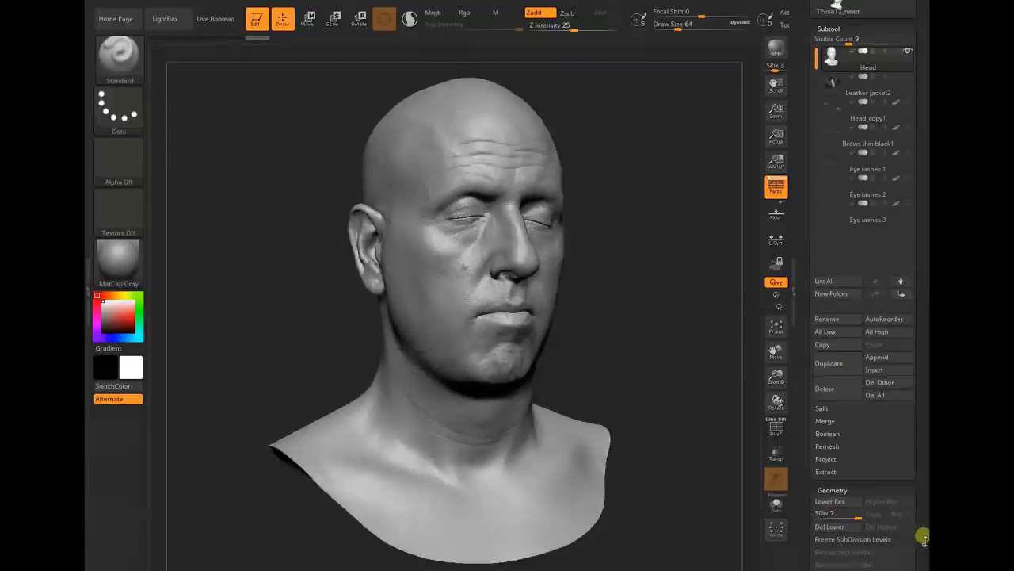
scroll(925, 539, "down", 8)
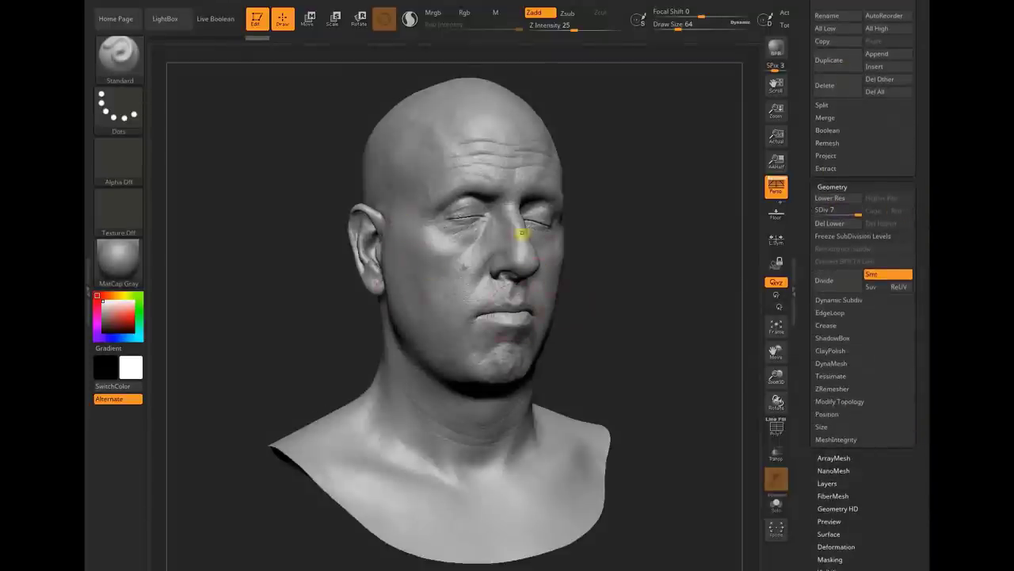
scroll(880, 507, "down", 6)
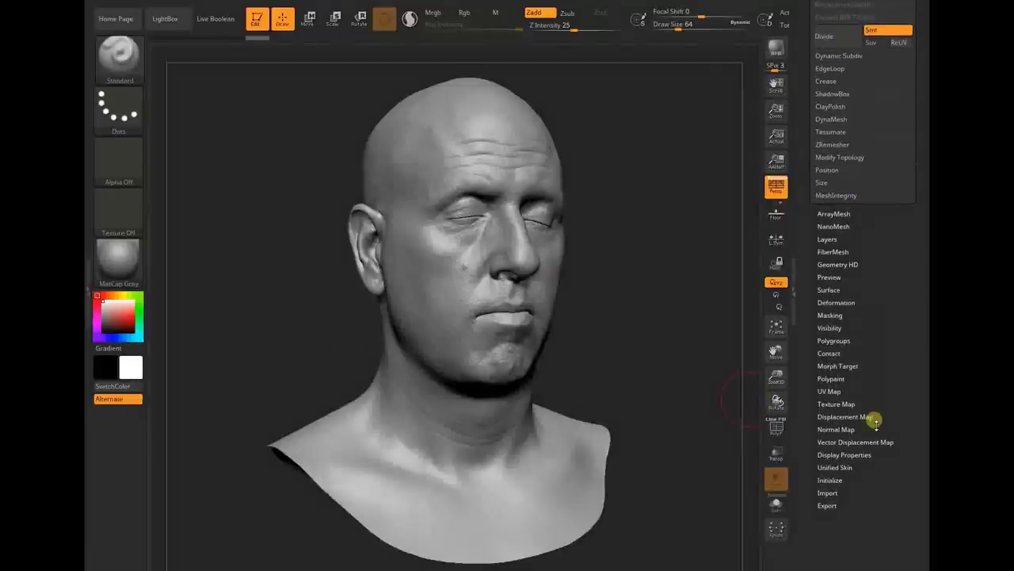
scroll(880, 274, "up", 1)
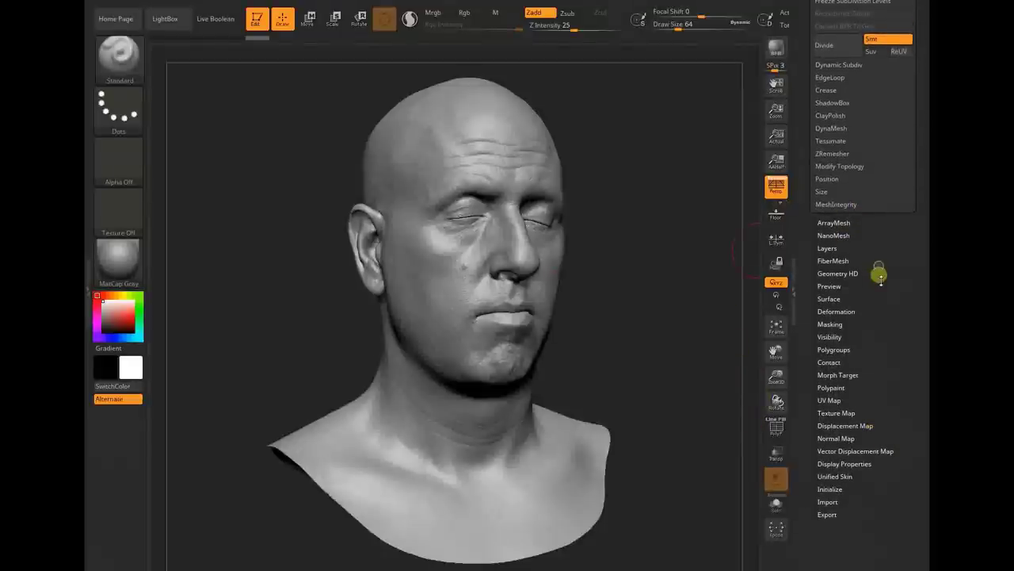
scroll(880, 274, "up", 5)
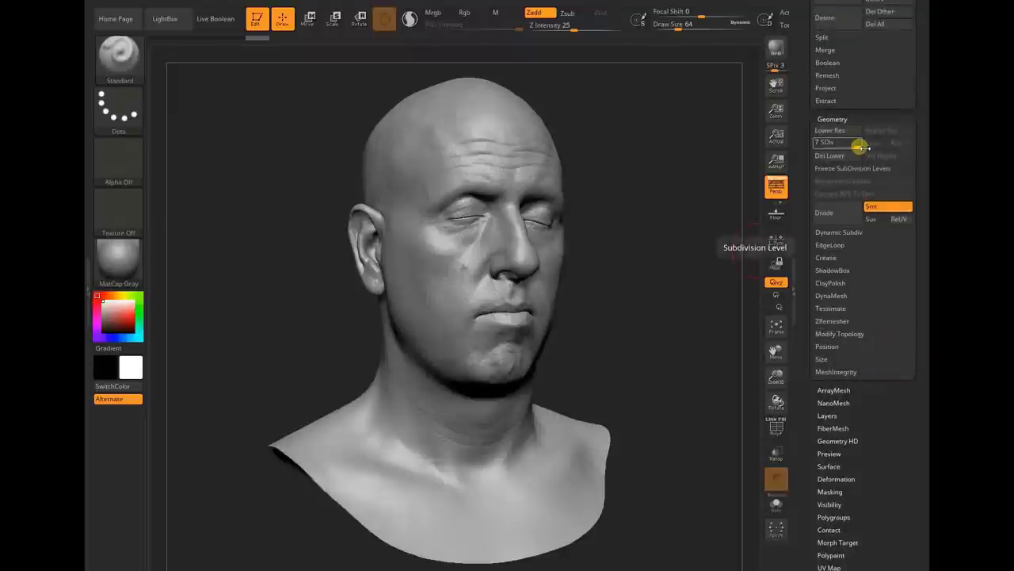
left_click_drag(861, 142, 608, 261)
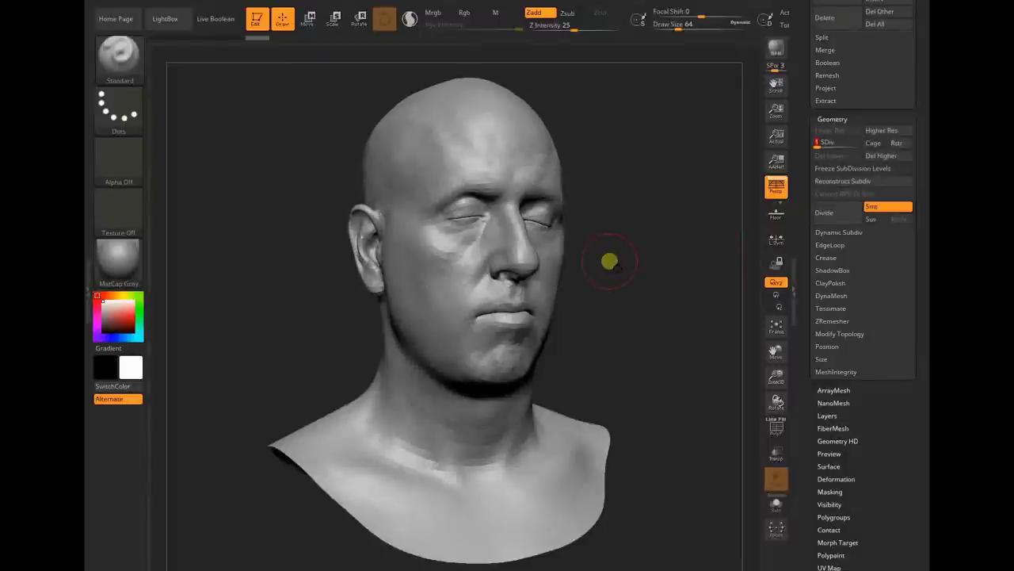
scroll(875, 519, "down", 10)
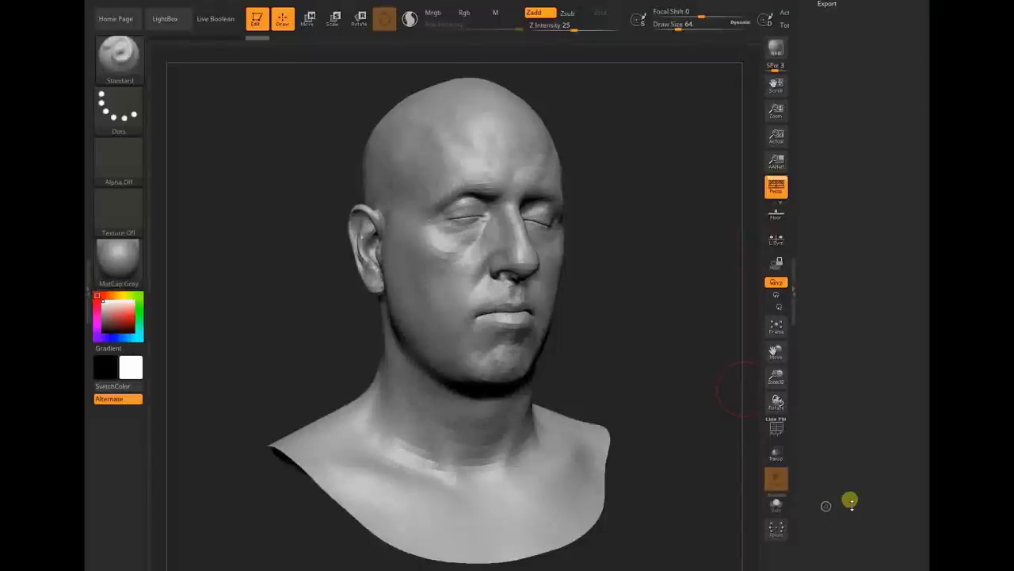
scroll(898, 394, "up", 10)
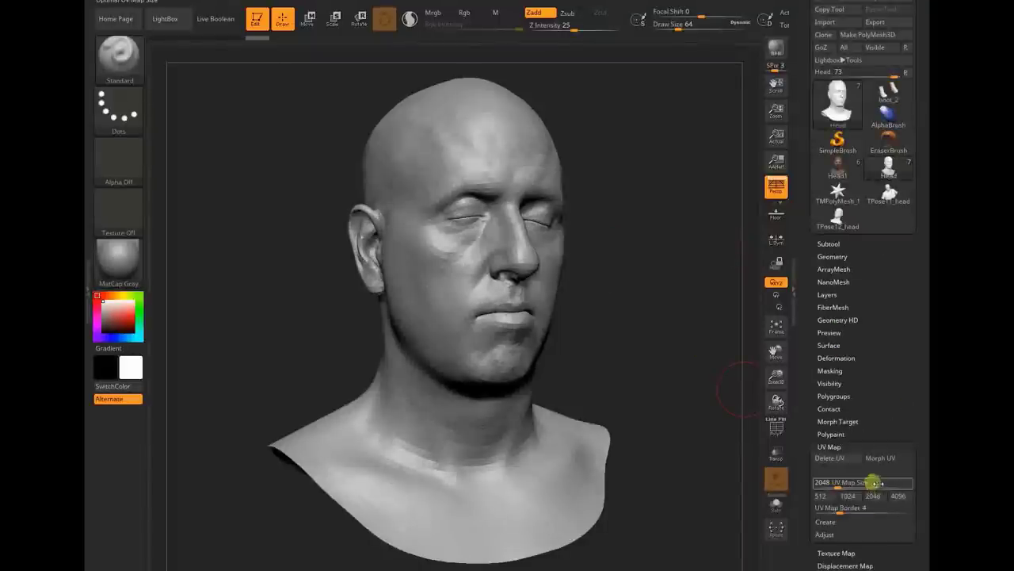
left_click(877, 458)
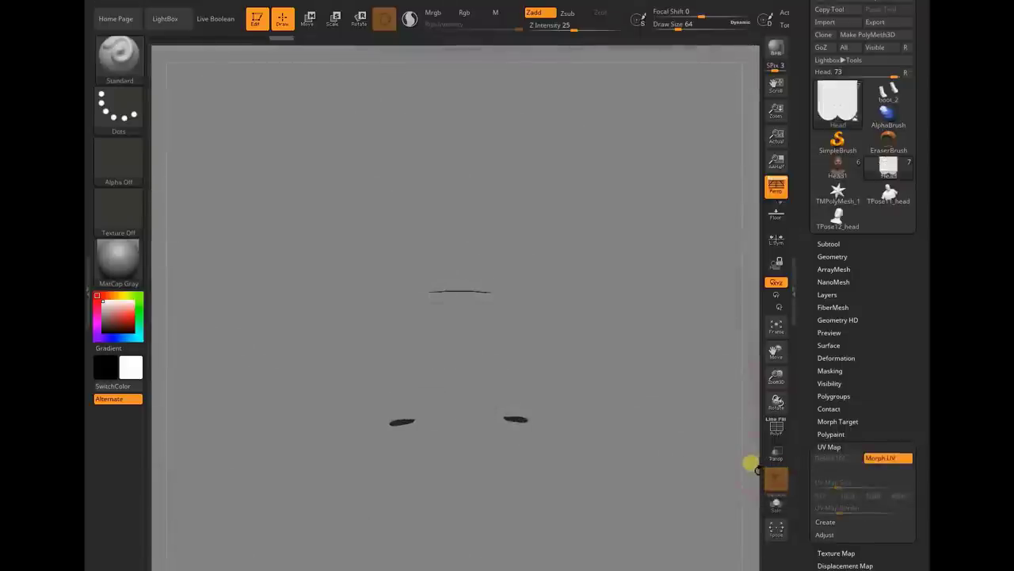
key("f")
left_click_drag(649, 452, 731, 415)
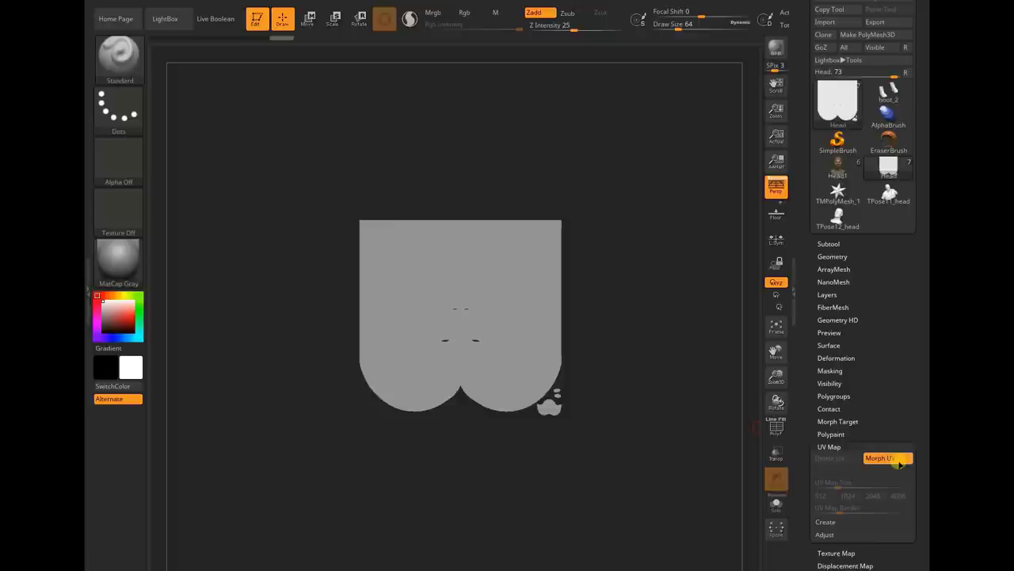
left_click(899, 464)
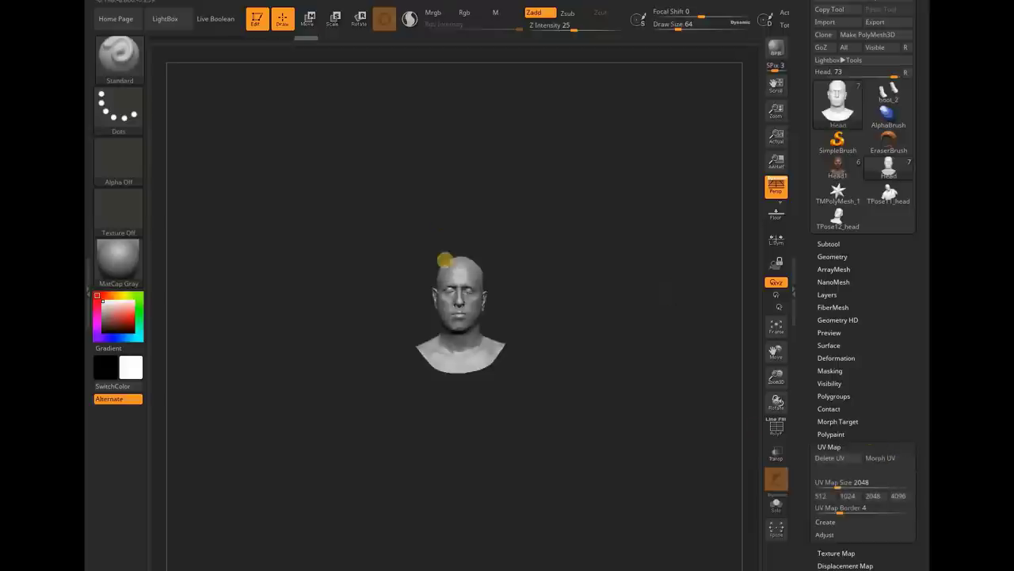
Step: Frame the head, turn on PolyFrame, and rotate to check it from the side
key("f")
key("shift+f")
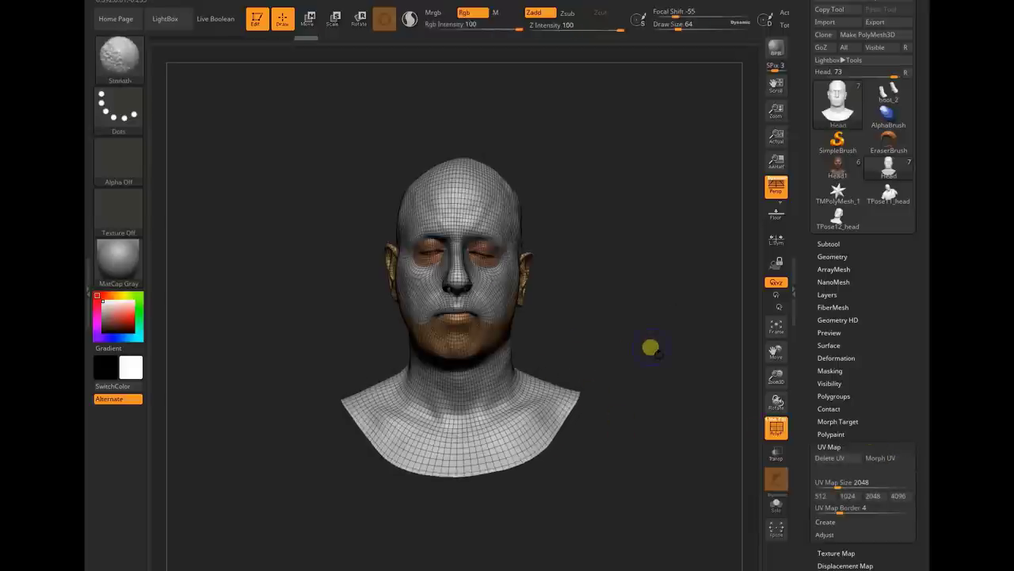
left_click_drag(600, 289, 630, 290)
left_click_drag(601, 353, 582, 357)
Step: Load the Head1 tool and hide the first Head1 subtool in the Subtool list
mouse_move(845, 168)
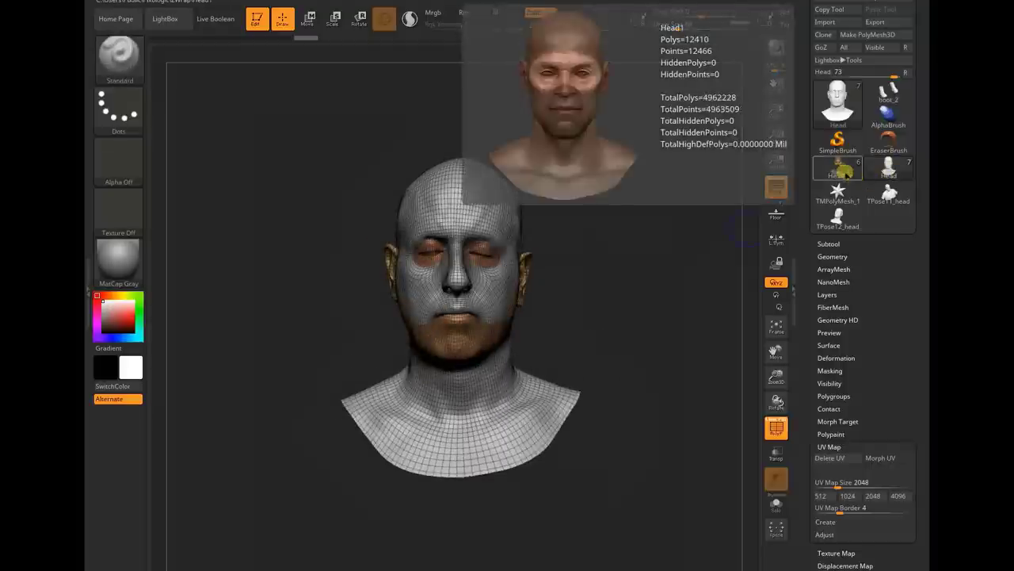
left_click(839, 170)
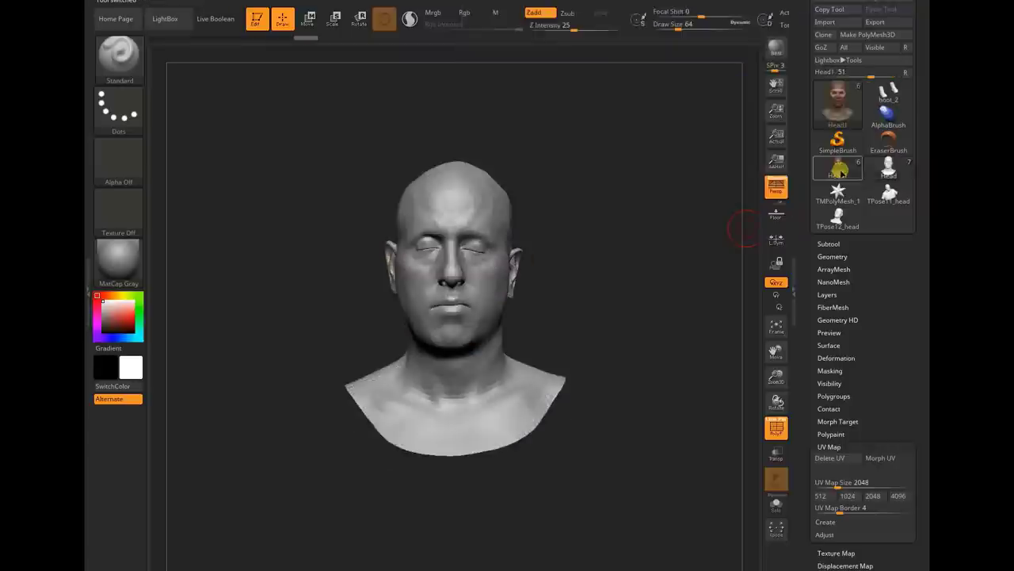
left_click(829, 244)
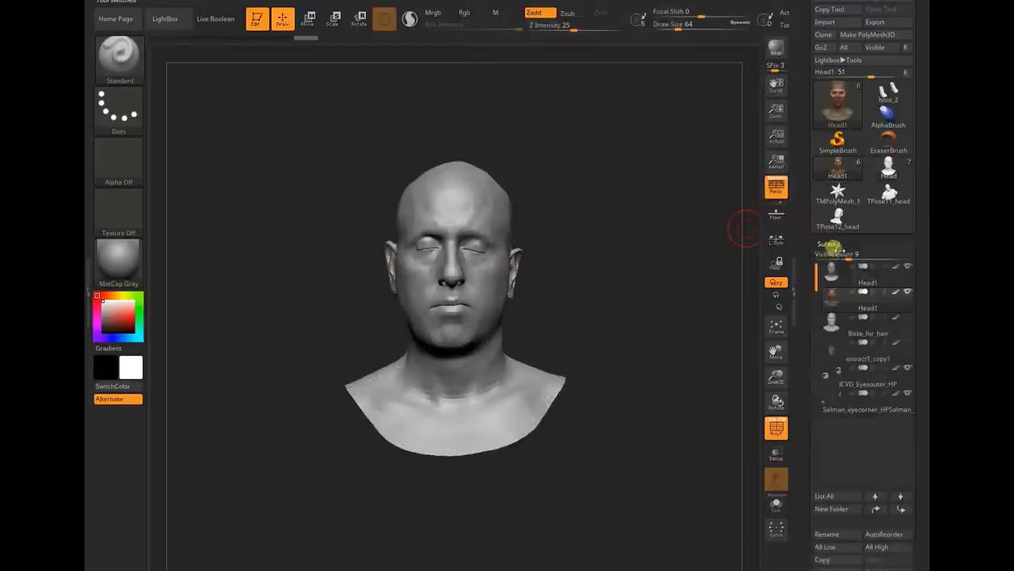
left_click_drag(924, 351, 924, 325)
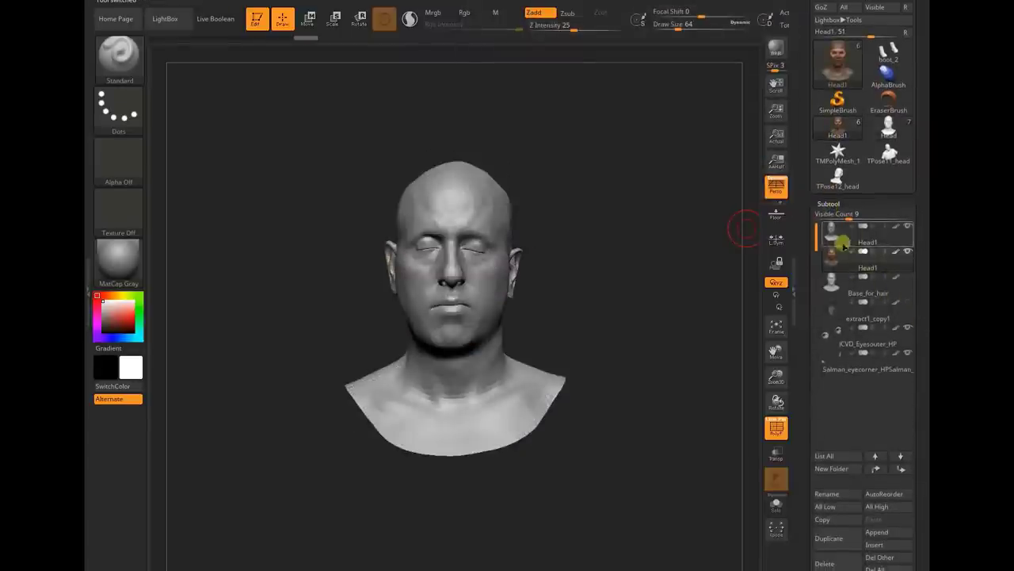
left_click(909, 252)
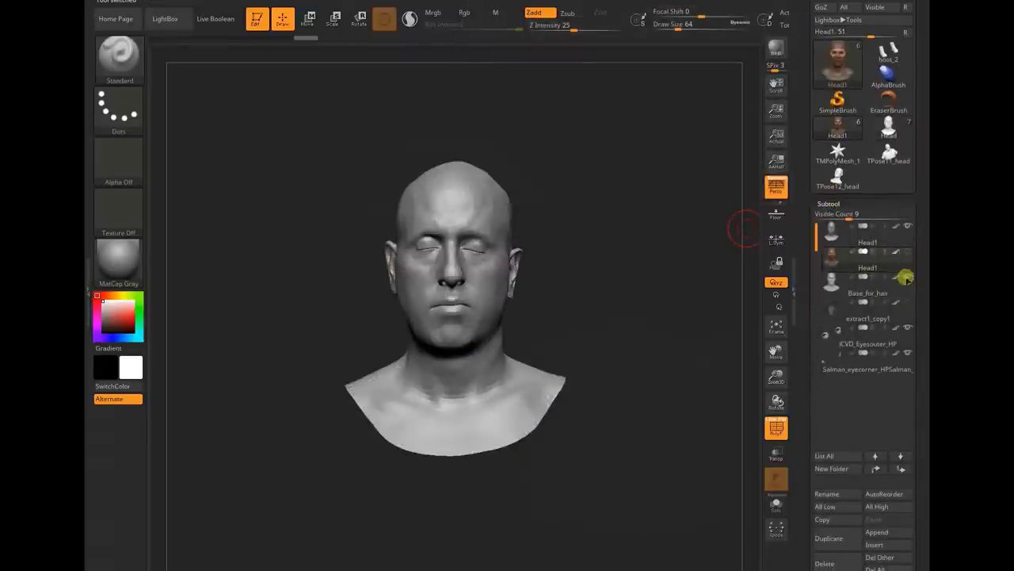
left_click(907, 226)
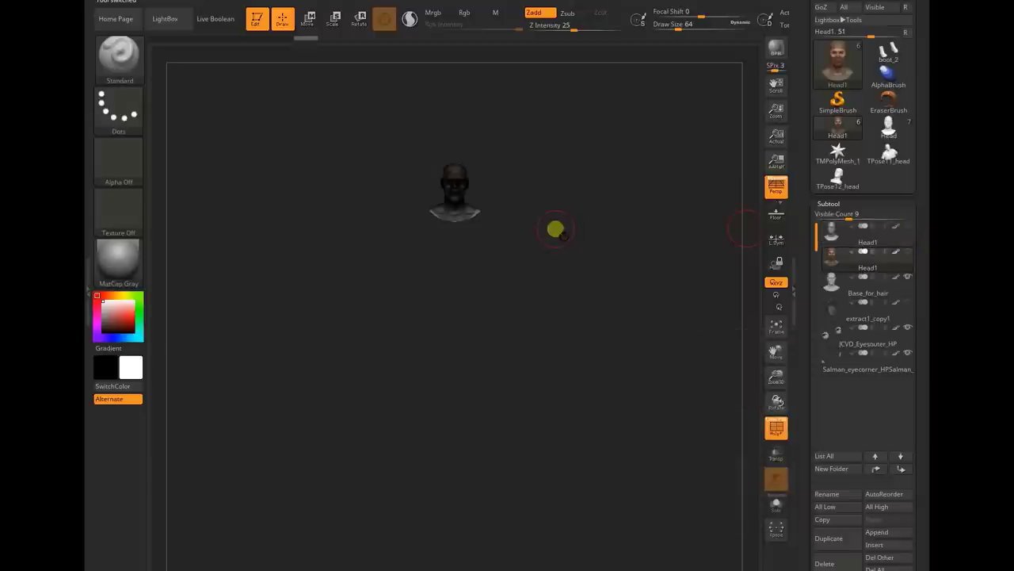
Step: Turn off PolyFrame, reframe the view, and make Base_for_hair the active subtool
key("shift+f")
key("f")
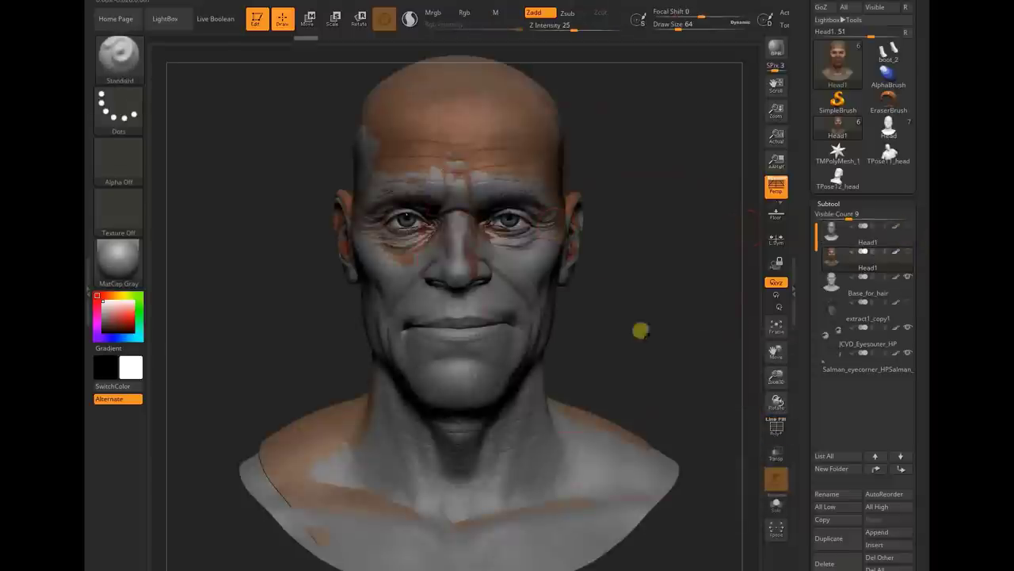
left_click_drag(652, 356, 692, 349)
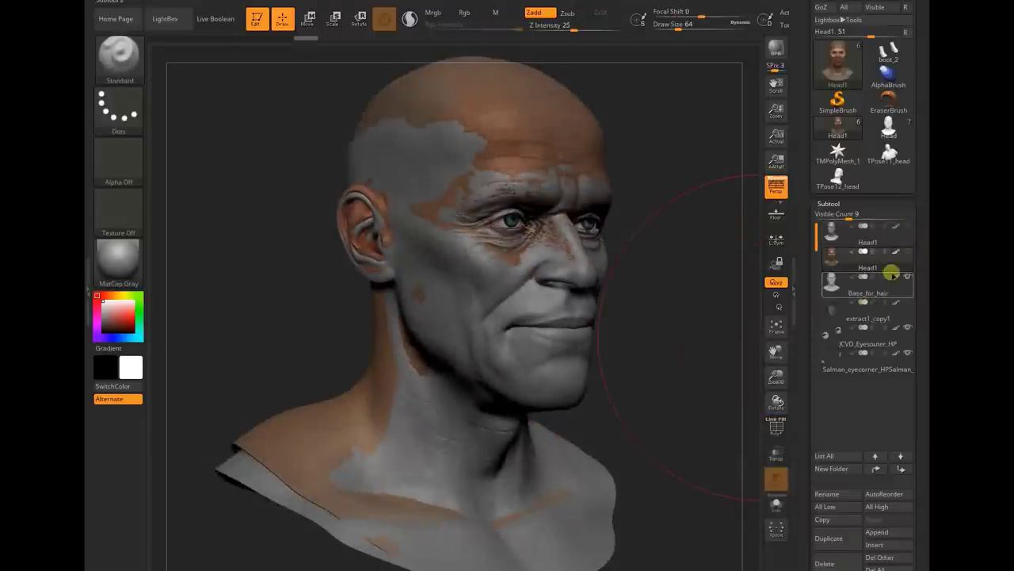
left_click(890, 277)
mouse_move(664, 357)
left_mouse_down()
mouse_move(652, 370)
mouse_move(648, 351)
mouse_move(663, 354)
mouse_move(632, 356)
left_mouse_up()
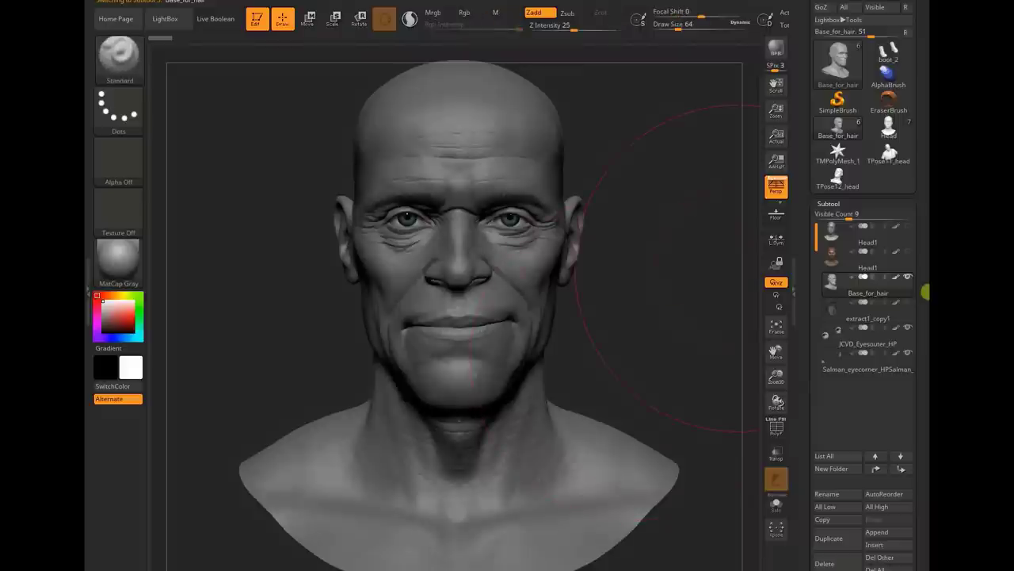
Step: Select the top scanned Head1 subtool and pan and zoom out to see the whole bust
left_click(904, 231)
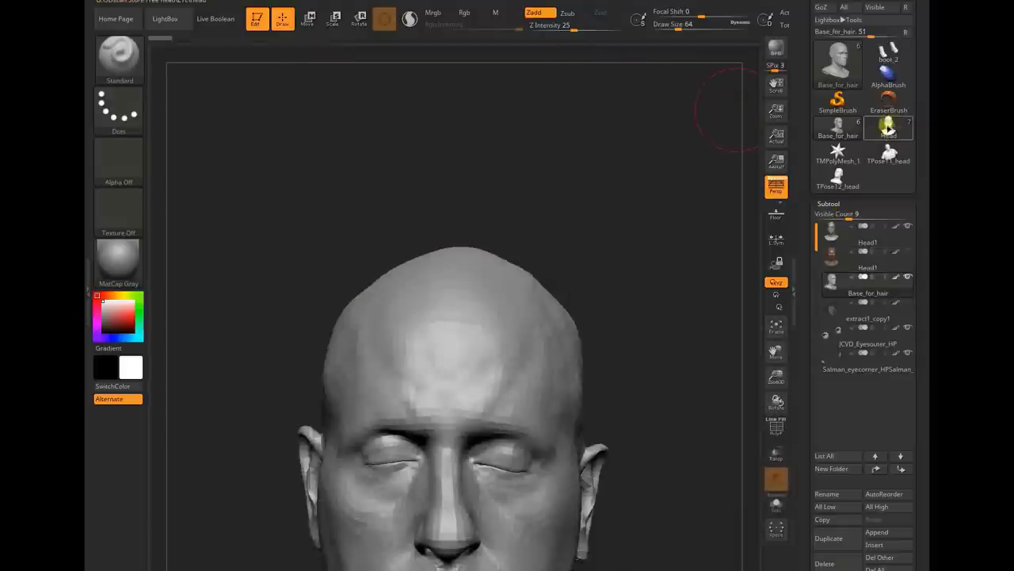
left_click_drag(682, 437, 676, 209, "alt")
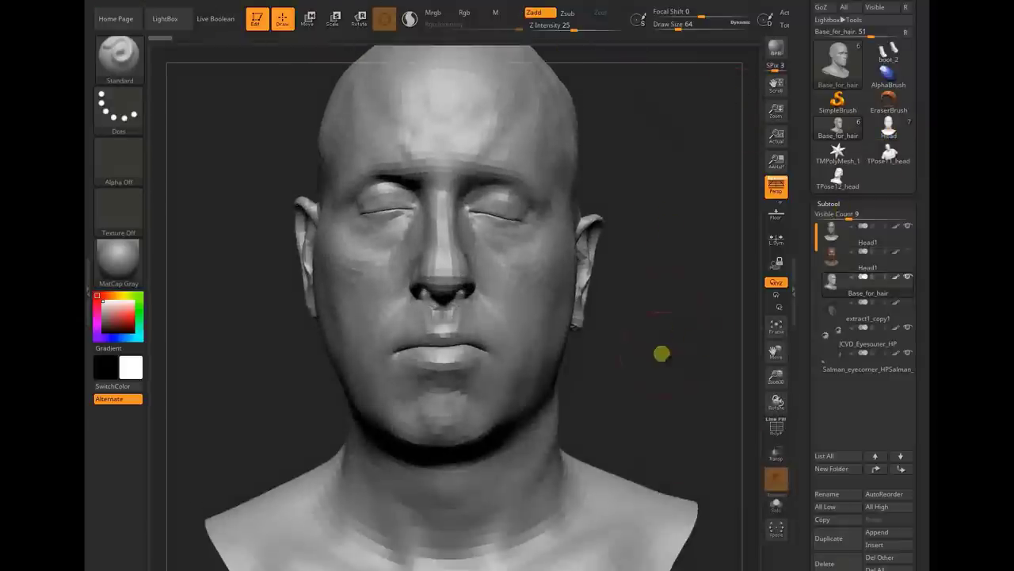
left_click_drag(661, 364, 659, 332)
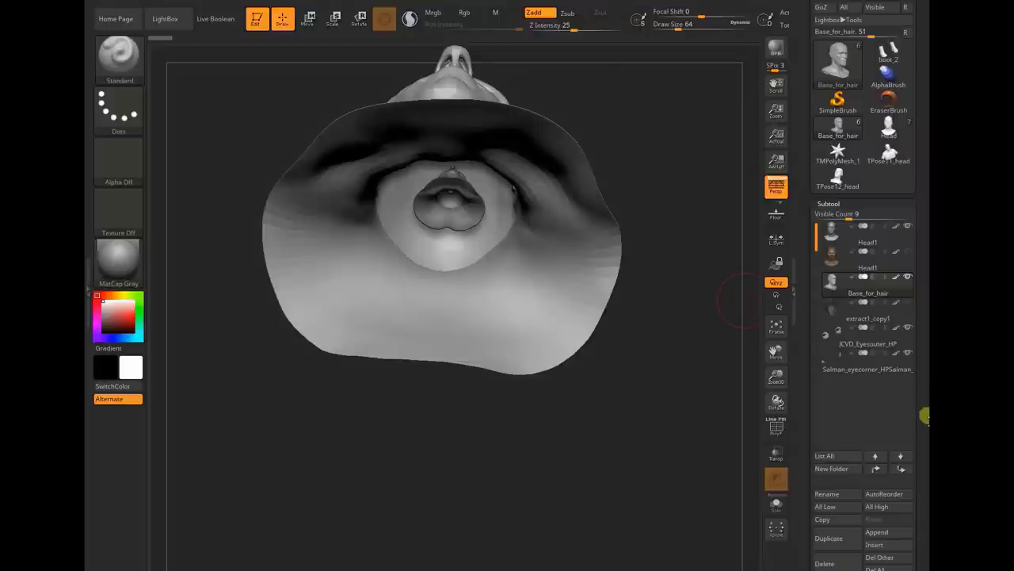
Step: Open Tool > Deformation and Unify the current subtool
scroll(925, 422, "down", 5)
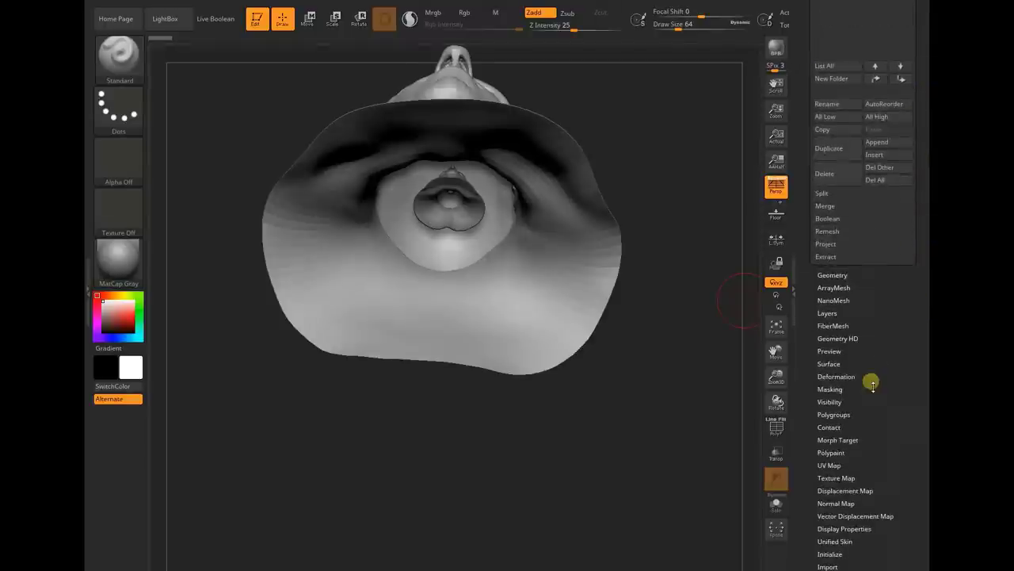
left_click(854, 378)
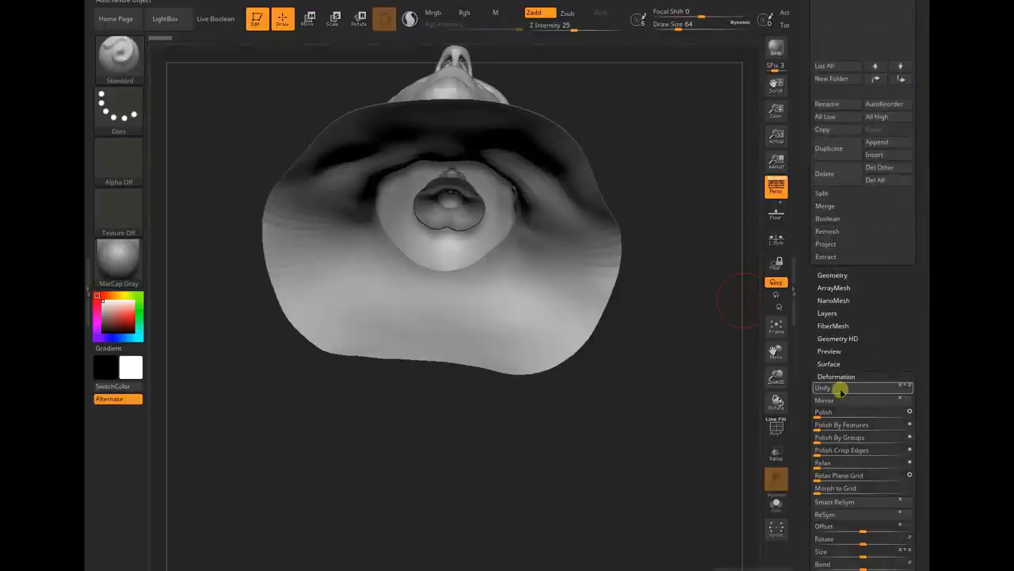
left_click(840, 390)
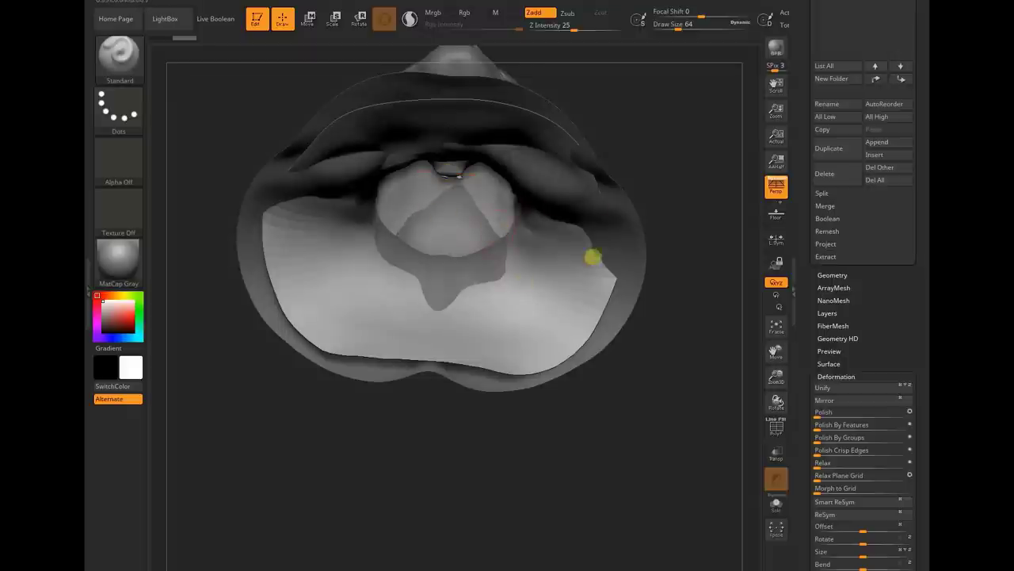
left_click_drag(660, 179, 660, 288)
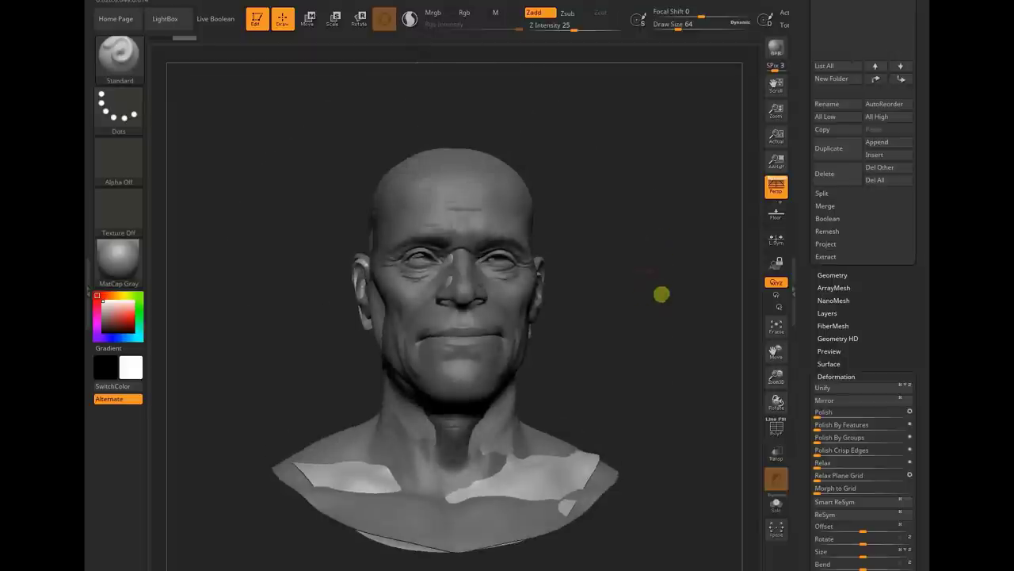
mouse_move(622, 324)
left_mouse_down()
mouse_move(564, 328)
mouse_move(611, 332)
mouse_move(668, 317)
left_mouse_up()
key("ctrl")
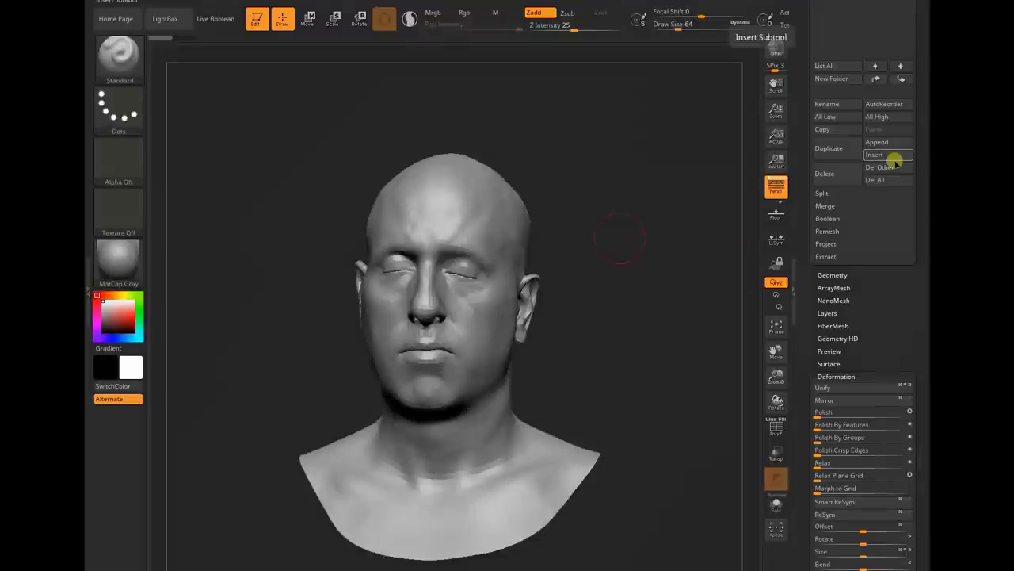
Step: Unify the Head1 scan, shrink it with the Size slider, and Repeat To Other subtools
scroll(924, 253, "up", 5)
left_click(832, 178)
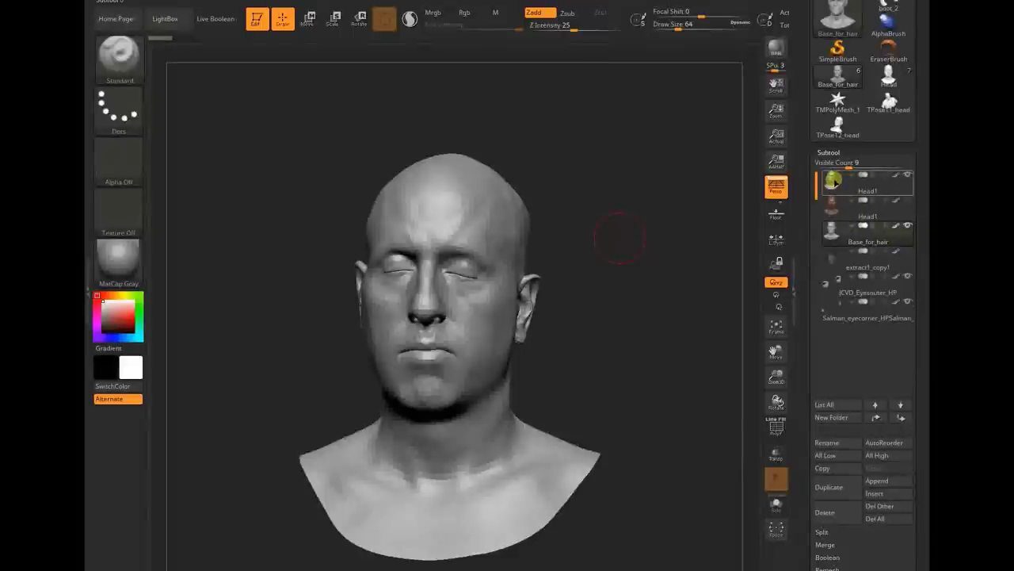
scroll(924, 405, "down", 10)
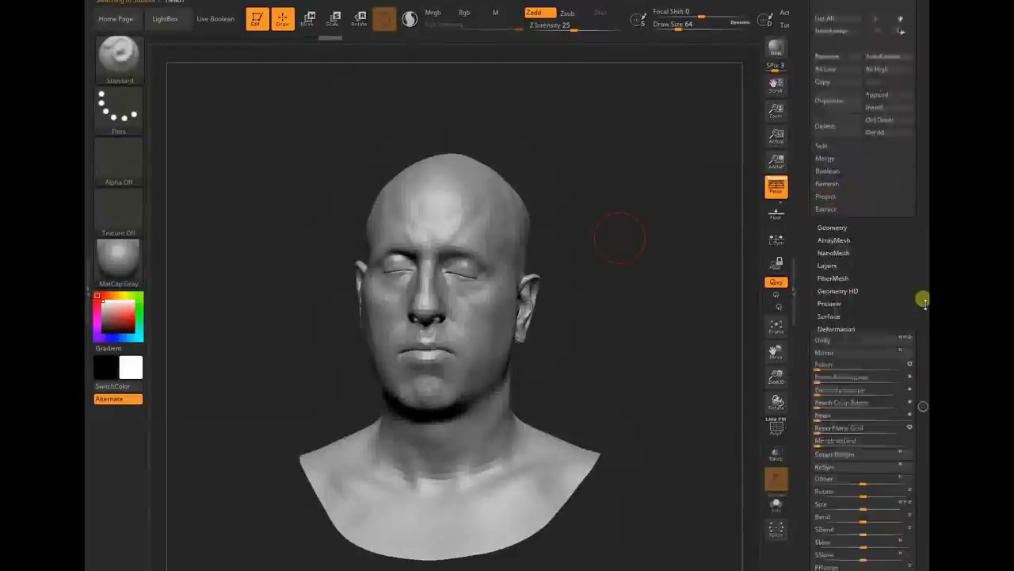
left_click(843, 121)
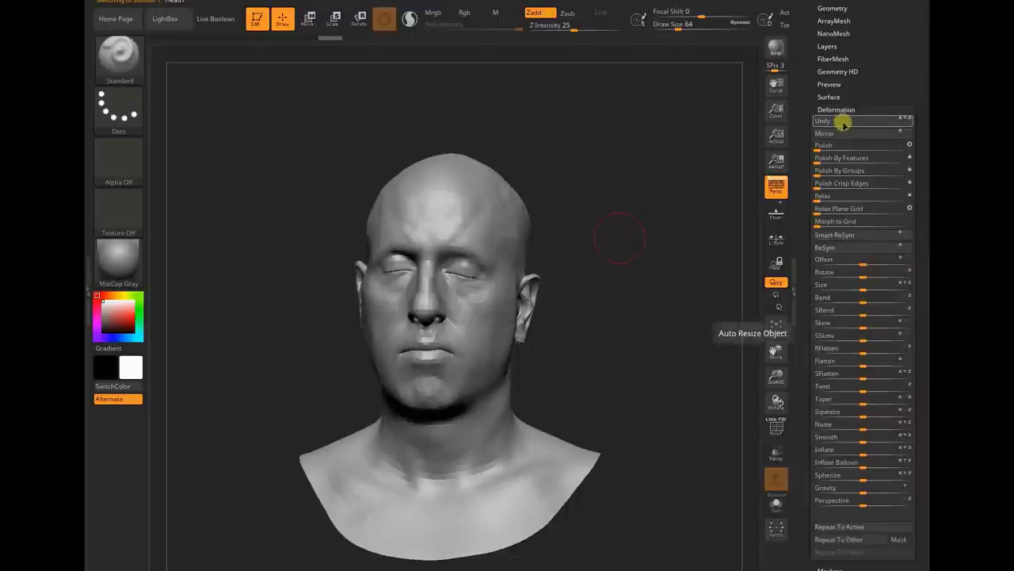
left_click_drag(611, 371, 602, 241)
left_click_drag(689, 164, 695, 294)
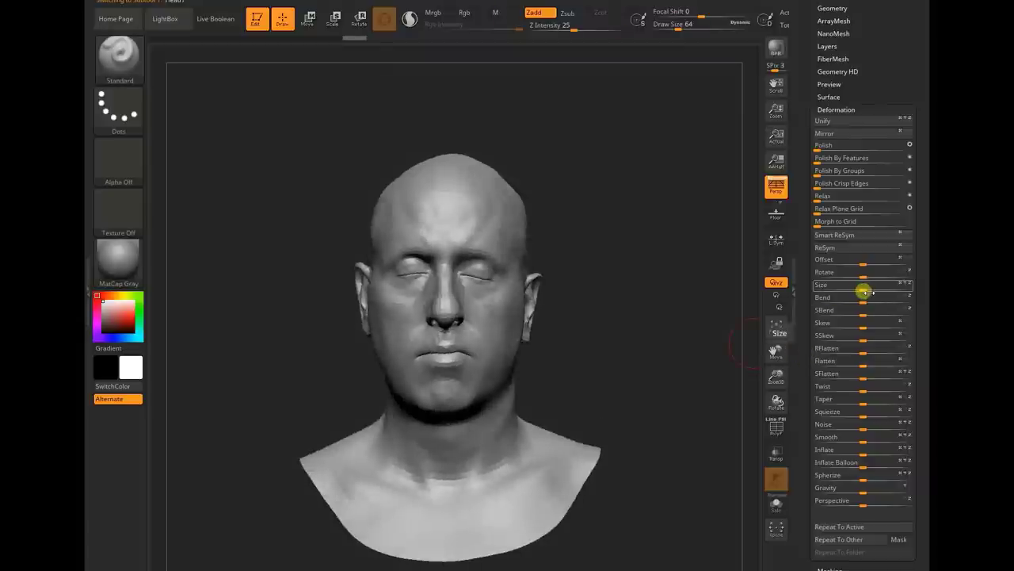
left_click_drag(866, 292, 816, 293)
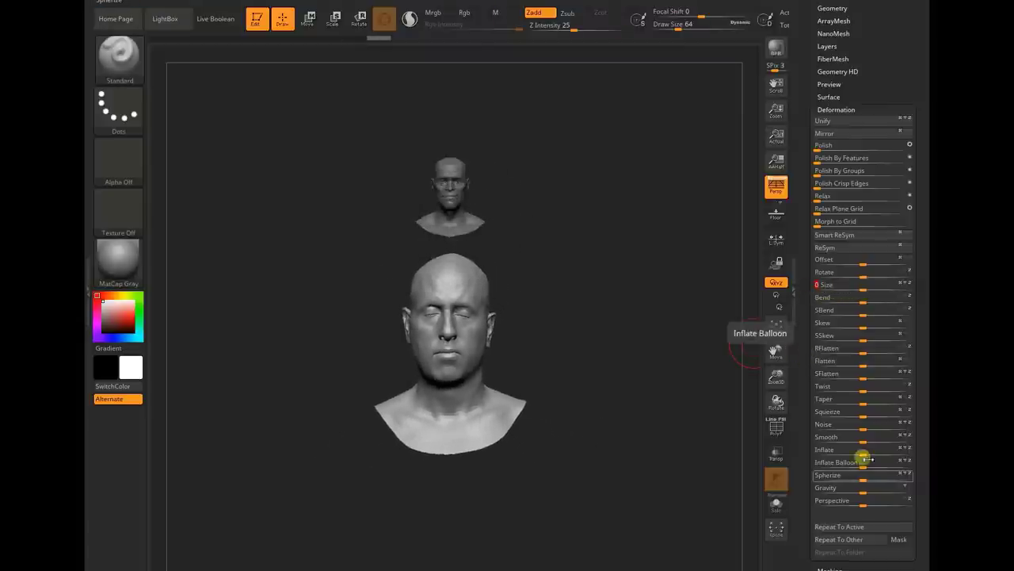
left_click(848, 528)
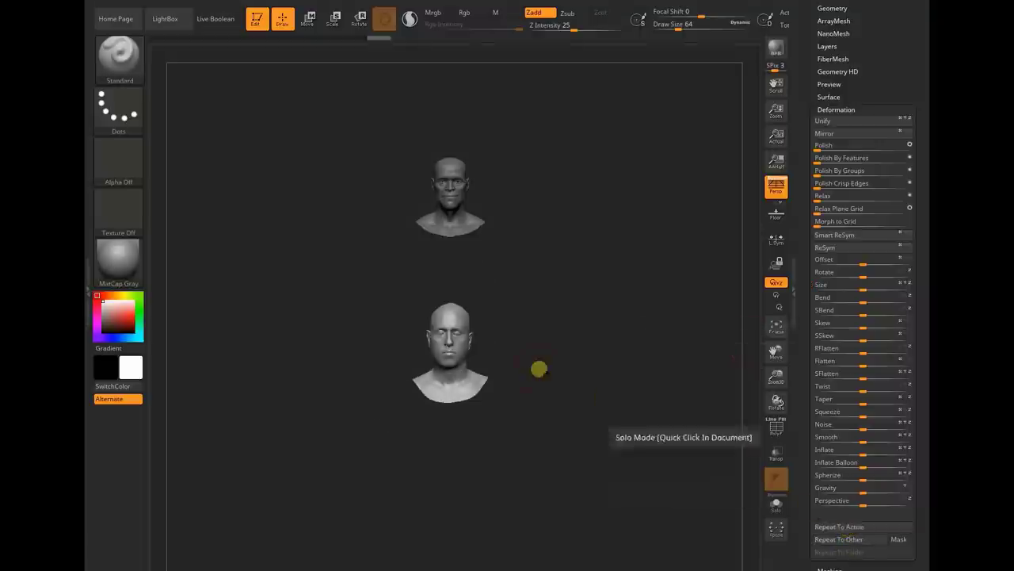
Step: With the Move gizmo reset, drag the scan head up along Y onto the bust
left_click_drag(539, 367, 584, 371, "shift")
key("w")
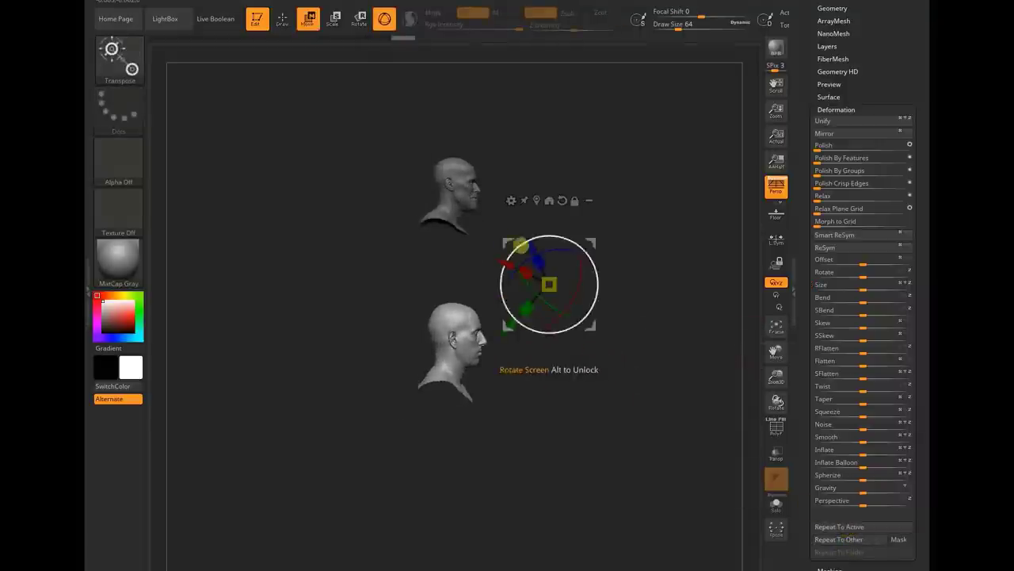
left_click(534, 199)
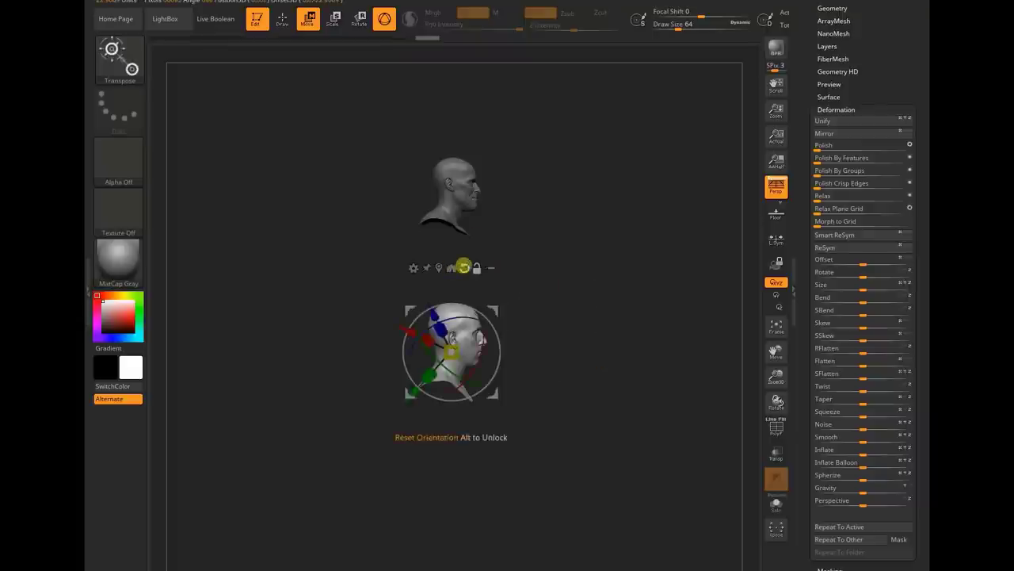
left_click(465, 268)
left_click_drag(452, 293, 458, 140)
Step: Check the overlap in front and side views and nudge the scan head into alignment
left_click_drag(542, 288, 527, 311)
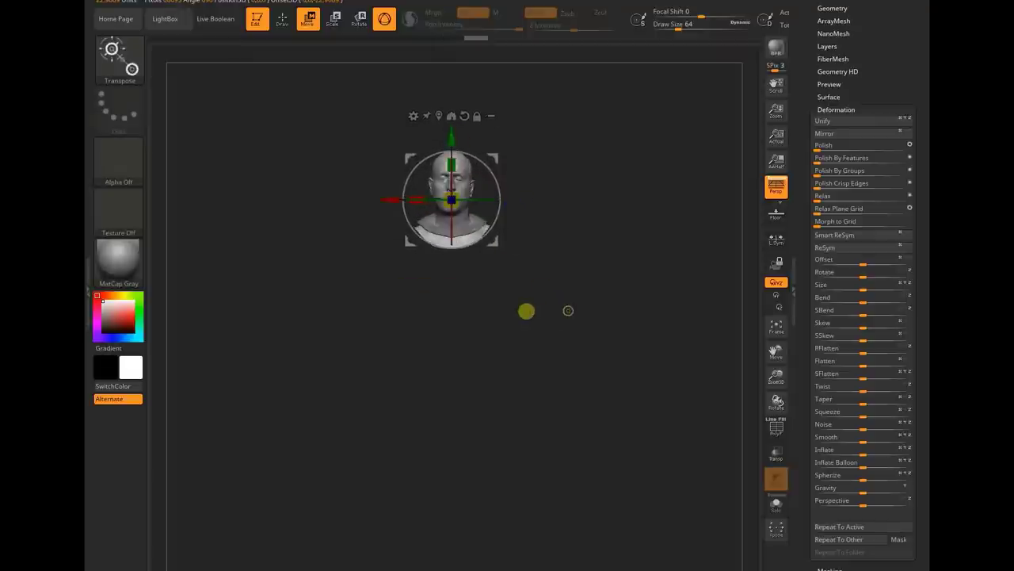
left_click_drag(568, 240, 658, 351, "alt")
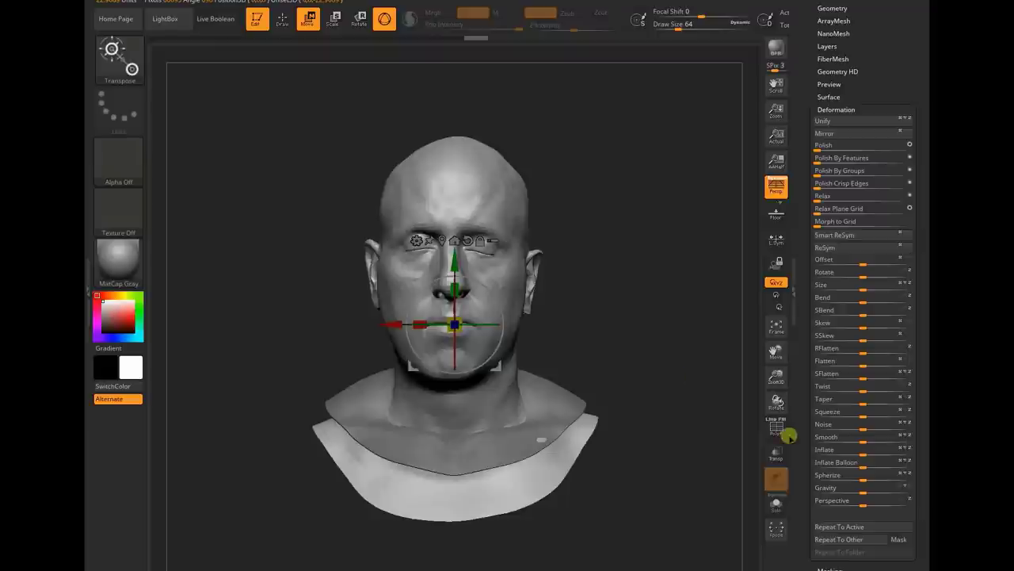
left_click_drag(584, 335, 640, 338, "shift")
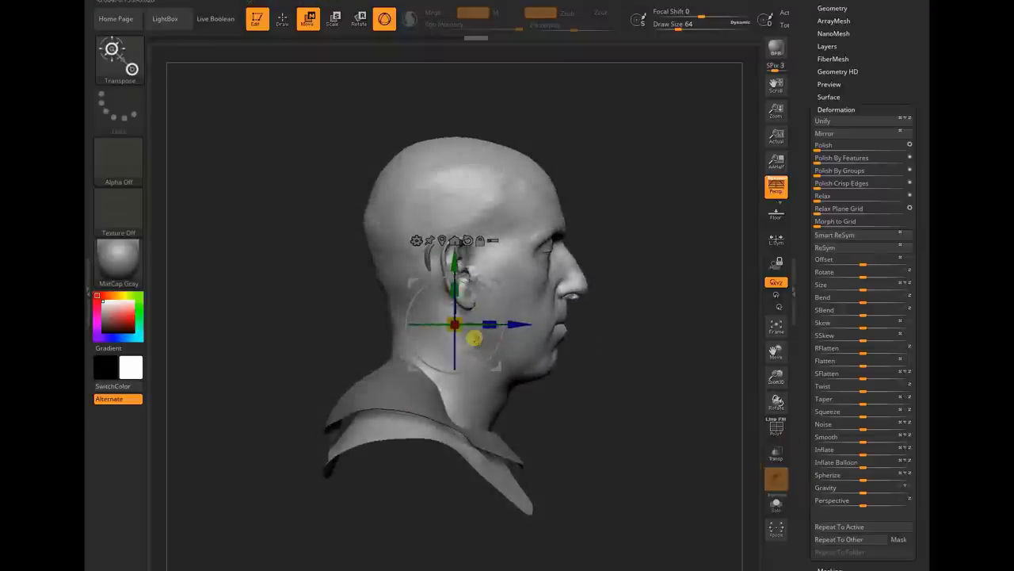
left_click_drag(454, 325, 441, 326)
left_click_drag(603, 414, 598, 419, "shift")
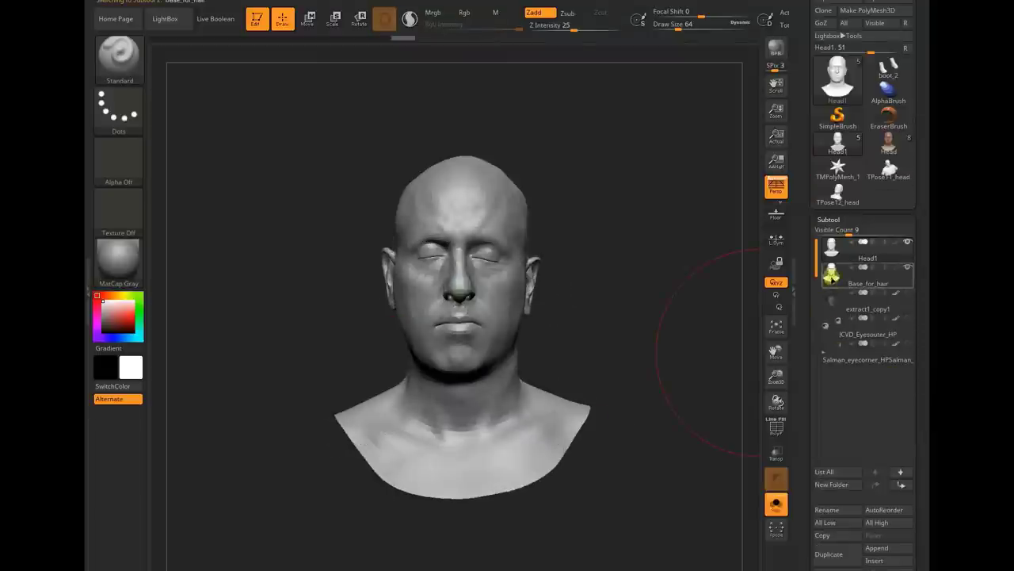
Step: Select Base_for_hair and turn on its Eyeclose 1 layer at full intensity
left_click(831, 275)
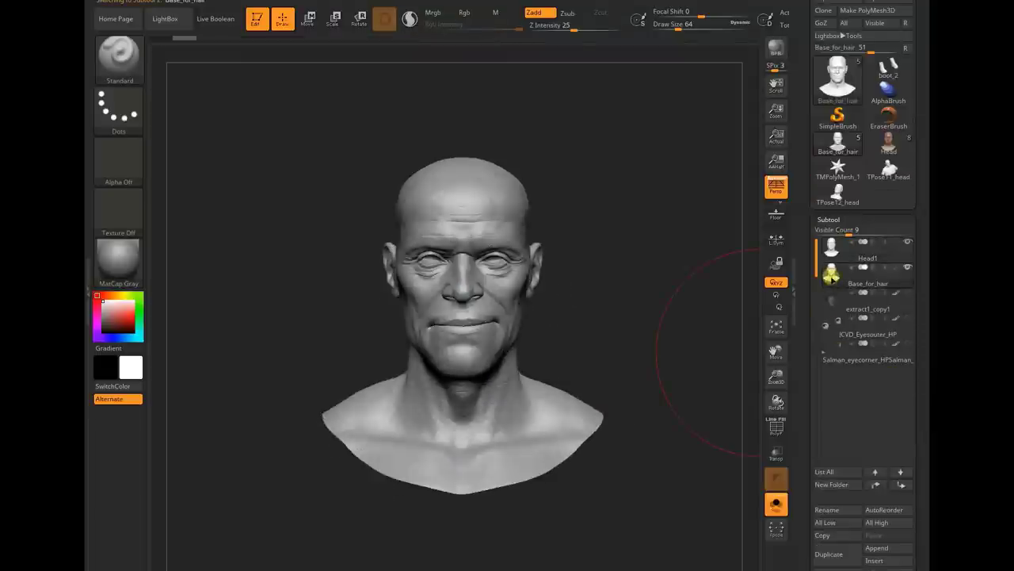
left_click_drag(623, 263, 674, 324)
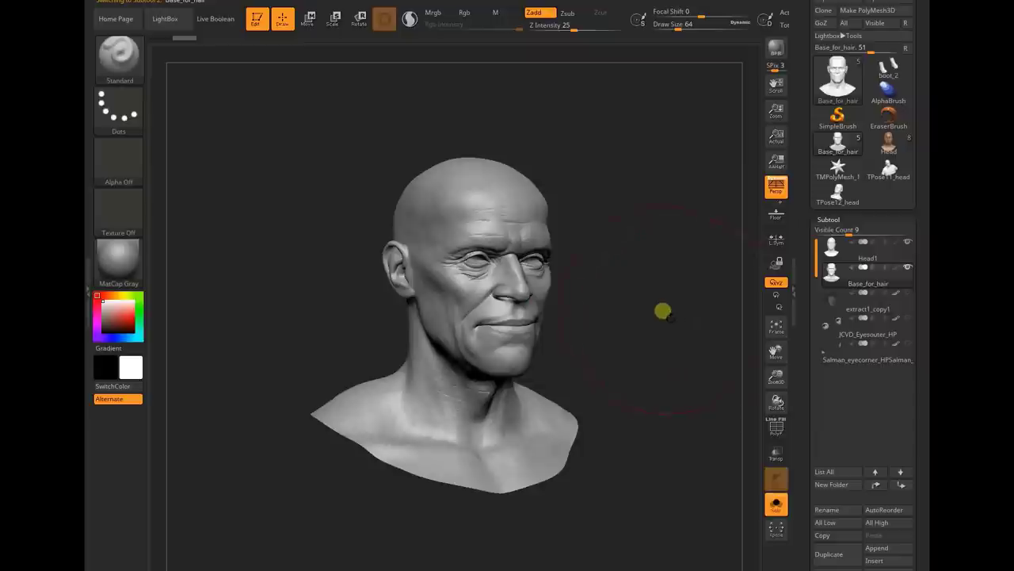
left_click_drag(644, 294, 657, 325, "alt")
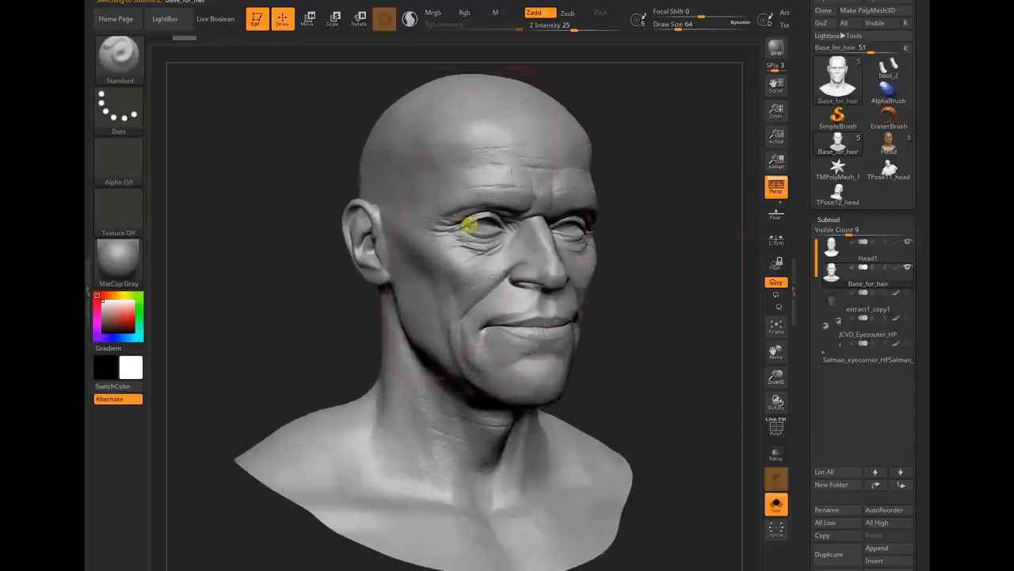
left_click_drag(729, 327, 924, 373, "shift")
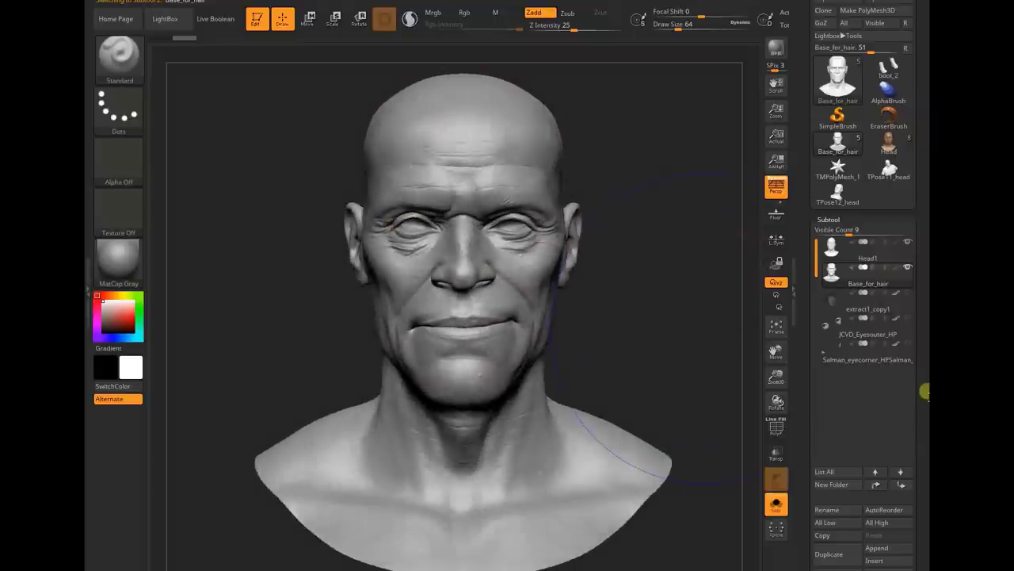
scroll(919, 341, "down", 5)
scroll(915, 286, "down", 3)
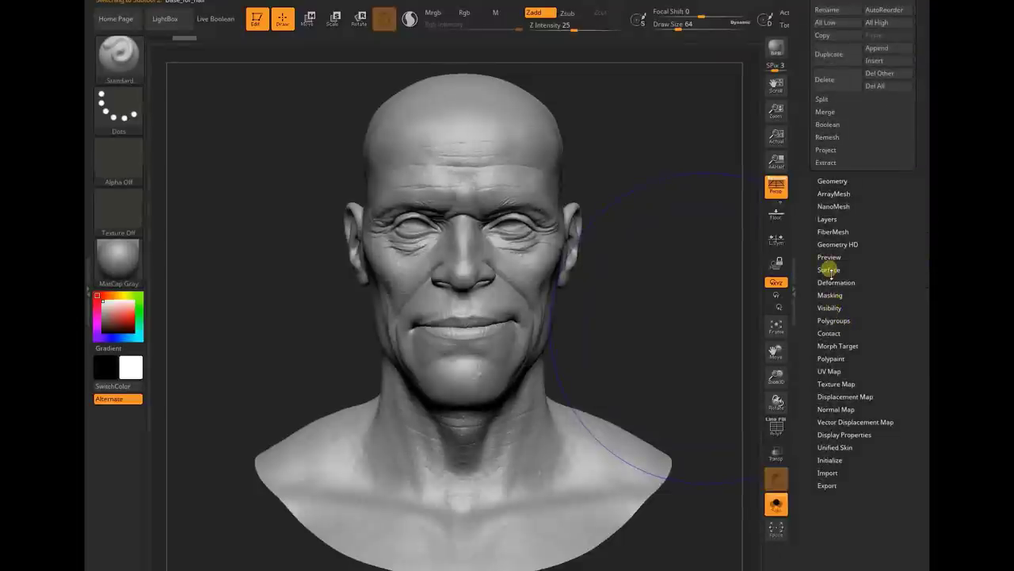
left_click(829, 219)
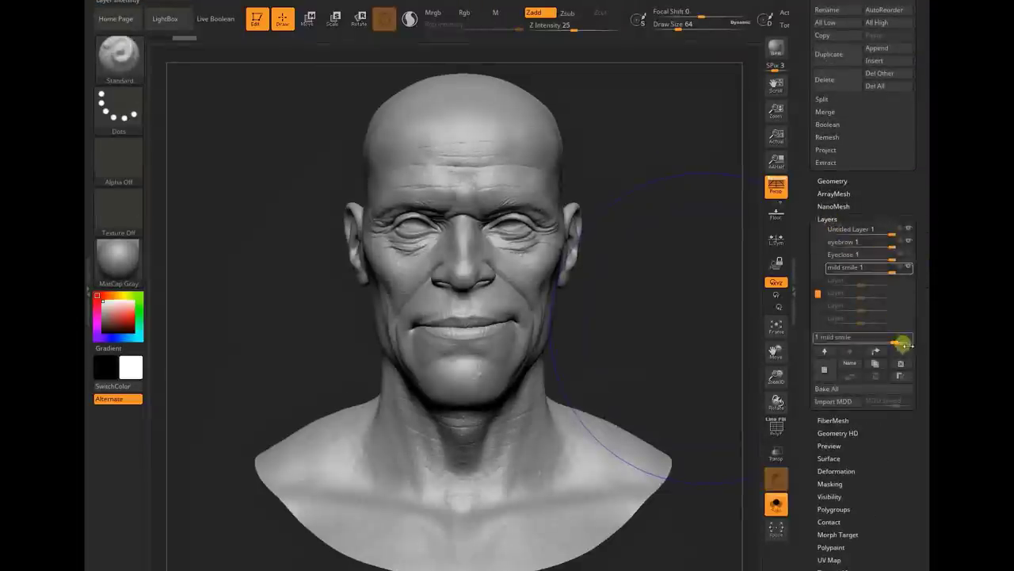
mouse_move(905, 263)
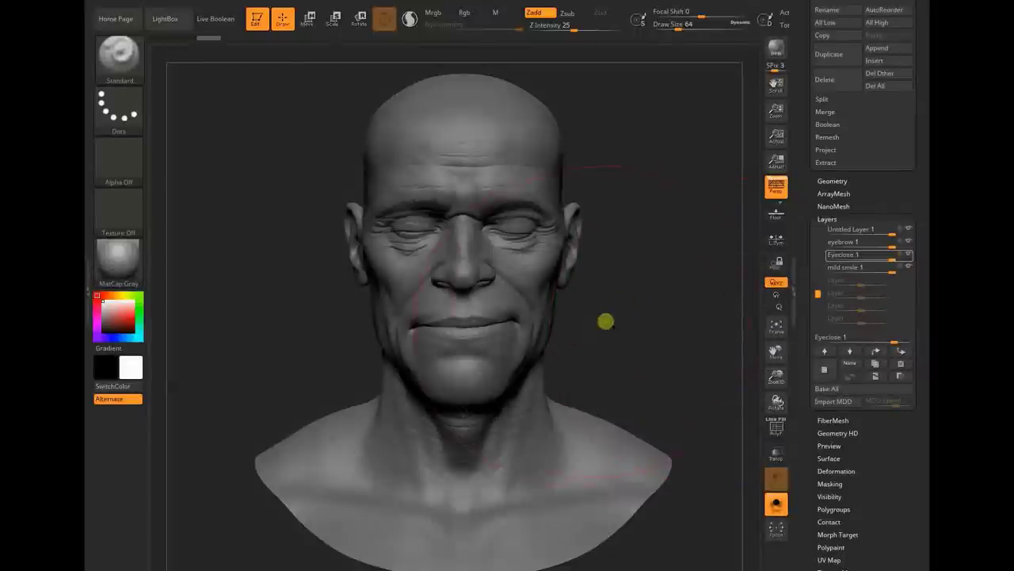
left_click_drag(605, 321, 624, 319)
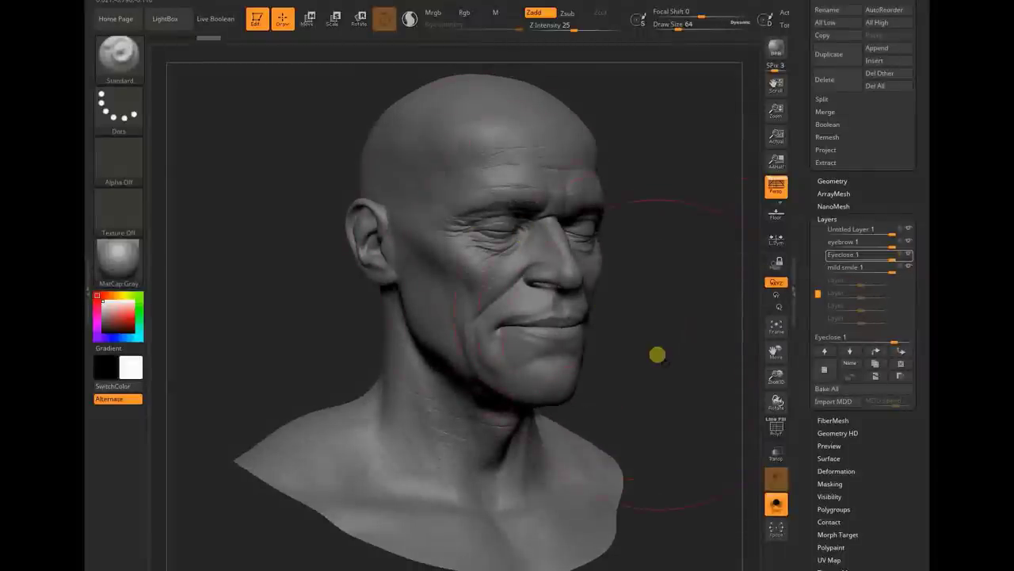
Step: Make Head1 the active subtool, turn off Solo, and open ZWrap from the ZPlugin menu
left_click_drag(657, 355, 640, 356, "shift")
left_click_drag(925, 127, 925, 256)
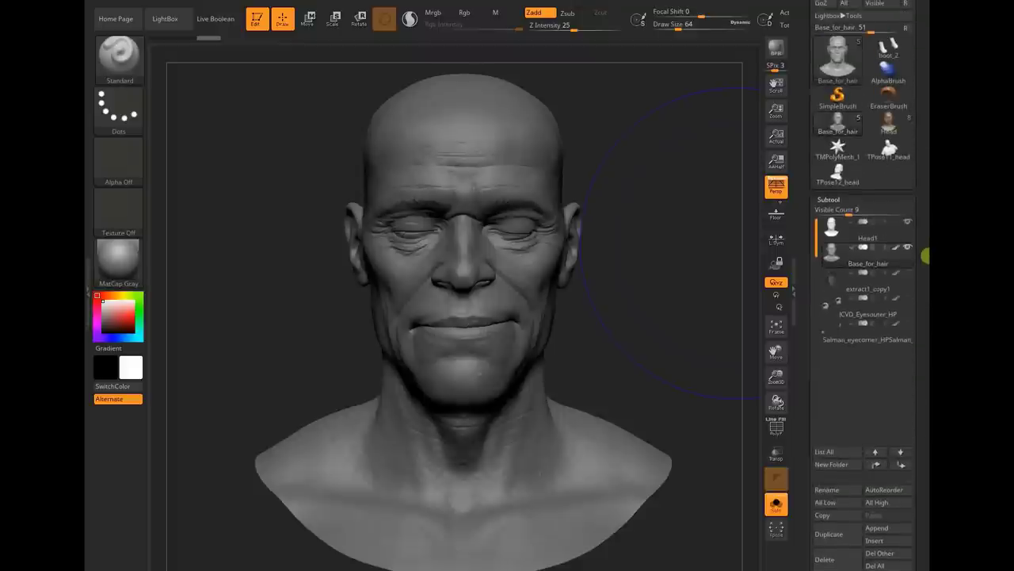
left_click(828, 229)
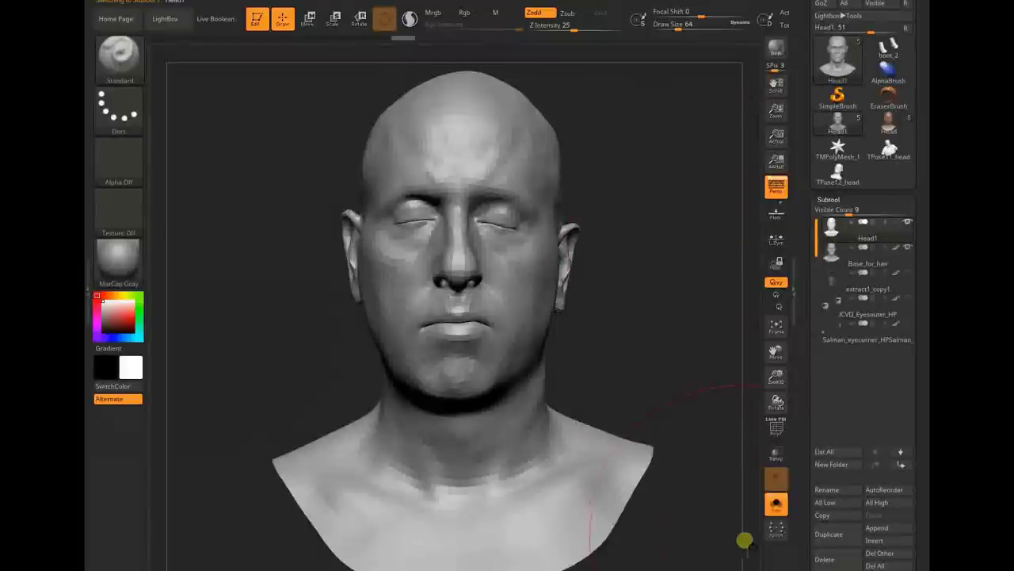
left_click(772, 507)
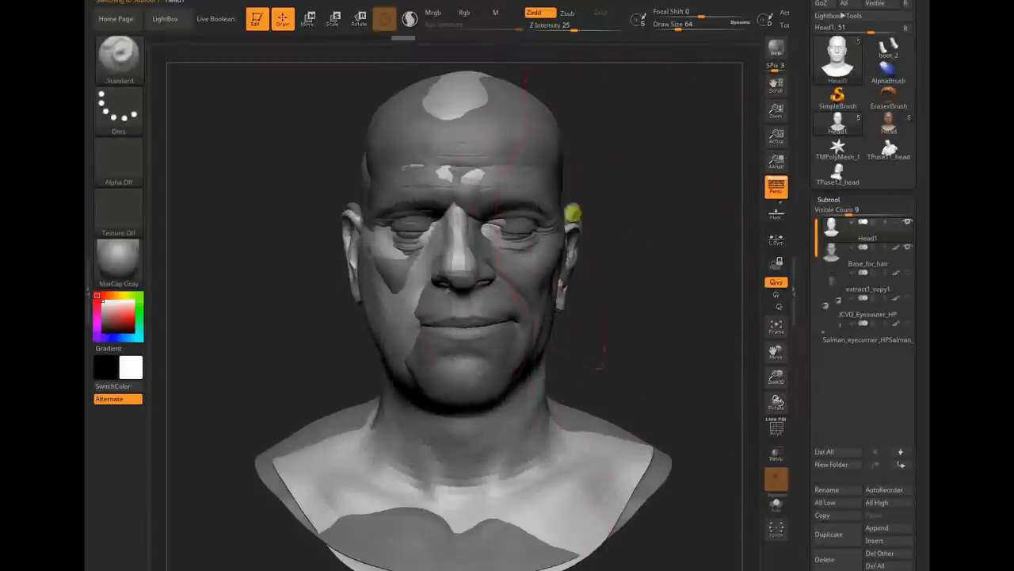
left_click(751, 1)
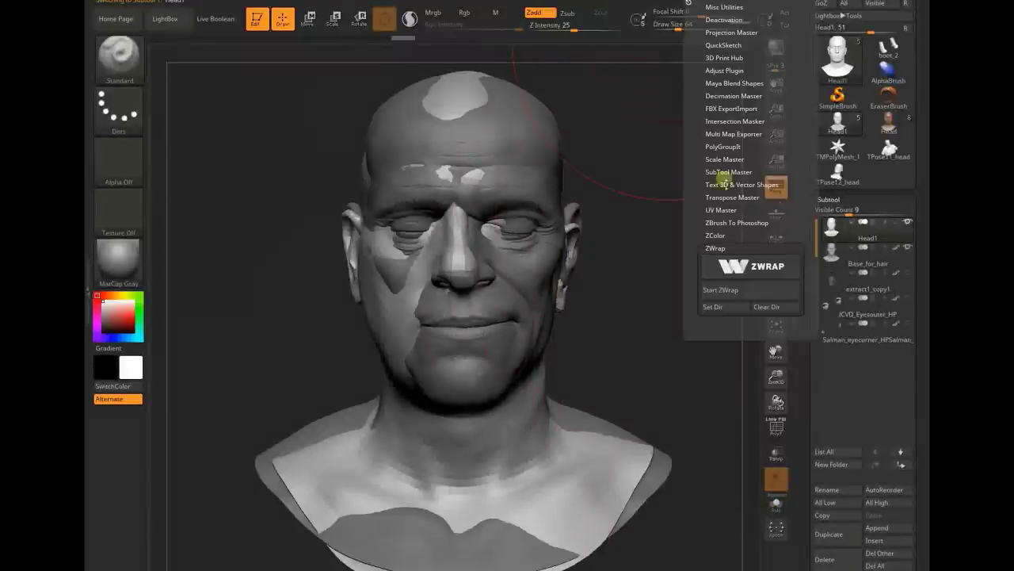
left_click(732, 291)
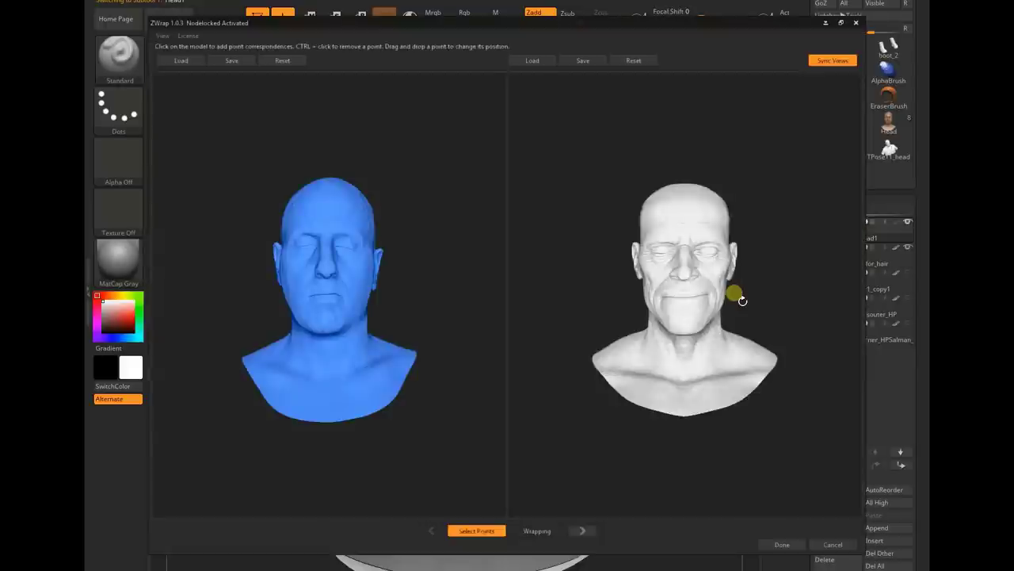
Step: Orbit and zoom the synced viewports to compare the scan head with the sculpted bust
mouse_move(445, 294)
left_mouse_down()
mouse_move(460, 291)
mouse_move(436, 295)
left_mouse_up()
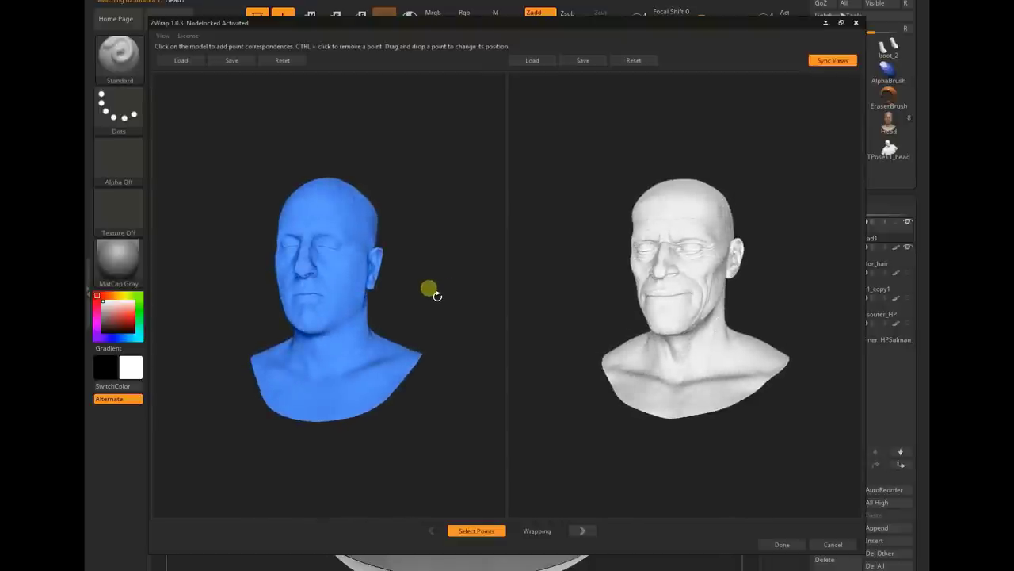
left_click_drag(436, 295, 406, 277)
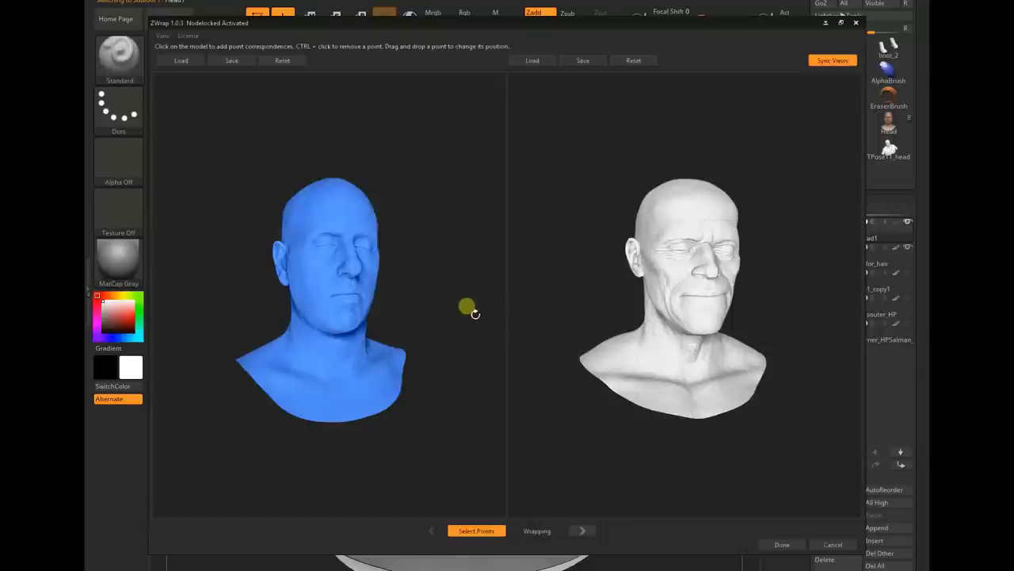
mouse_move(465, 306)
left_mouse_down()
mouse_move(373, 301)
mouse_move(329, 314)
mouse_move(484, 314)
mouse_move(468, 296)
mouse_move(463, 309)
left_mouse_up()
right_click_drag(444, 272, 481, 317)
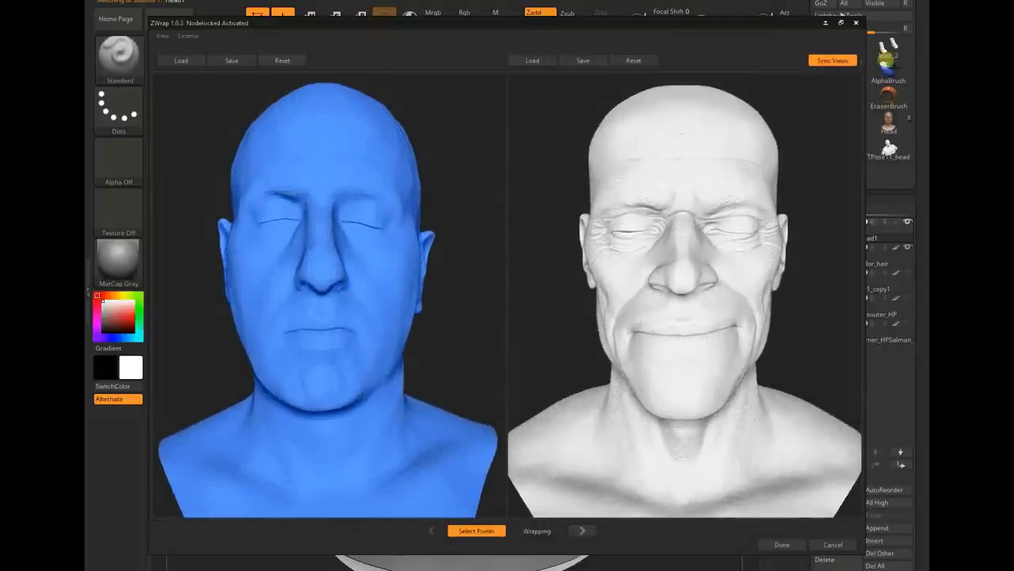
left_click(842, 63)
Step: Zoom in on both heads and place a trial correspondence point along the eyelid
mouse_move(469, 311)
left_mouse_down()
mouse_move(492, 314)
mouse_move(457, 312)
mouse_move(470, 296)
mouse_move(471, 242)
mouse_move(438, 307)
mouse_move(394, 297)
mouse_move(470, 316)
left_mouse_up()
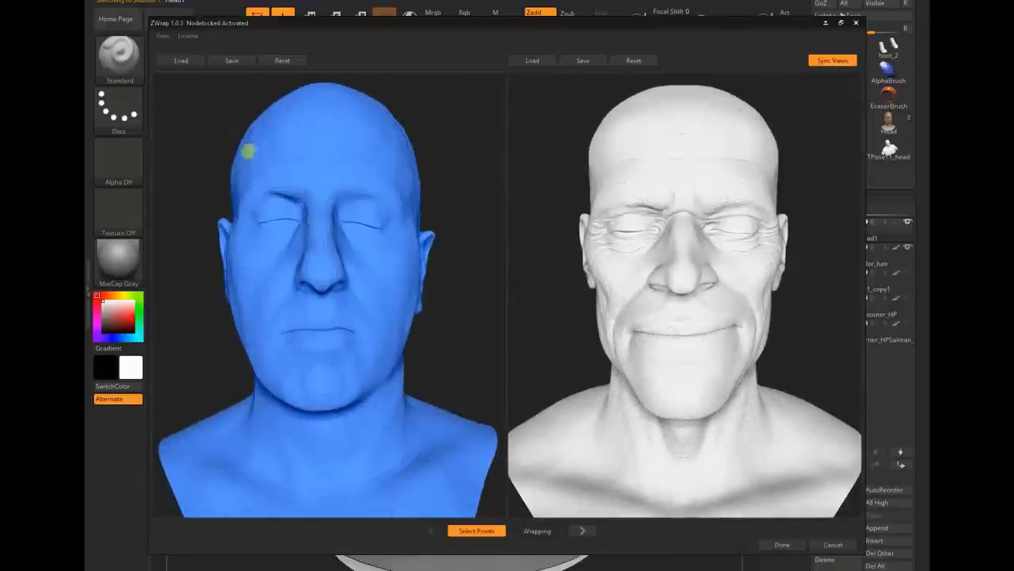
left_click_drag(203, 141, 334, 162)
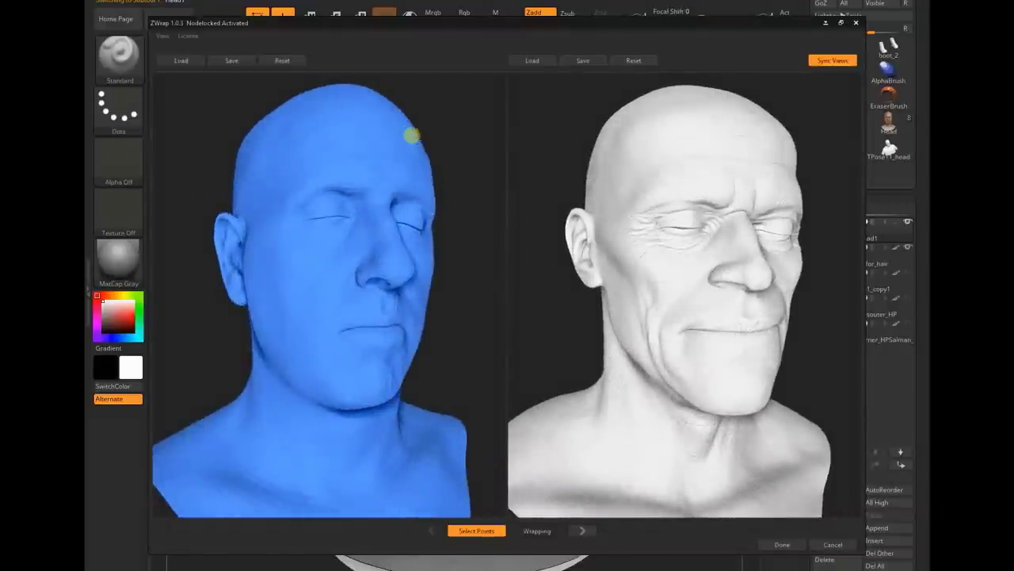
scroll(451, 132, "up", 5)
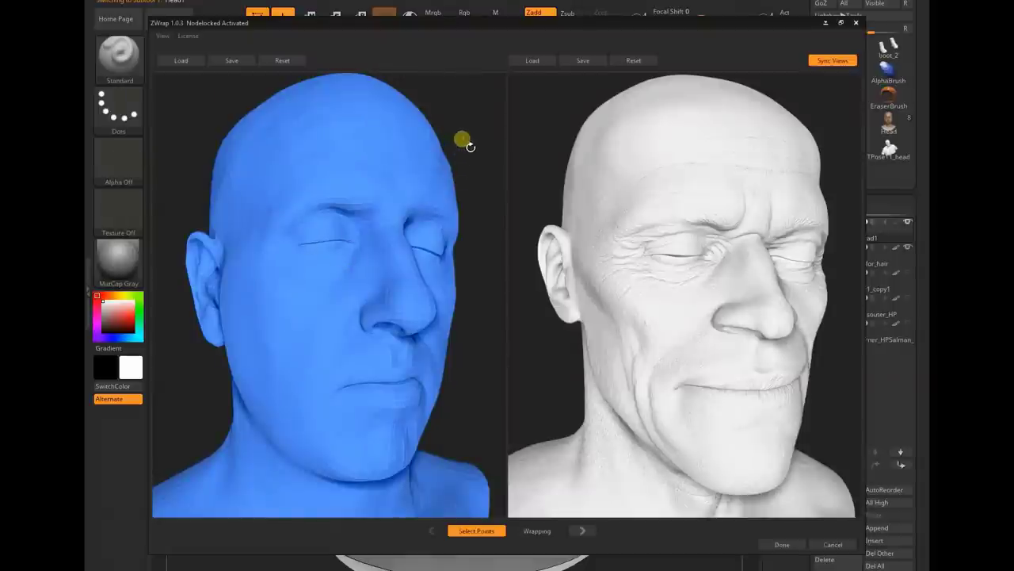
scroll(464, 140, "up", 3)
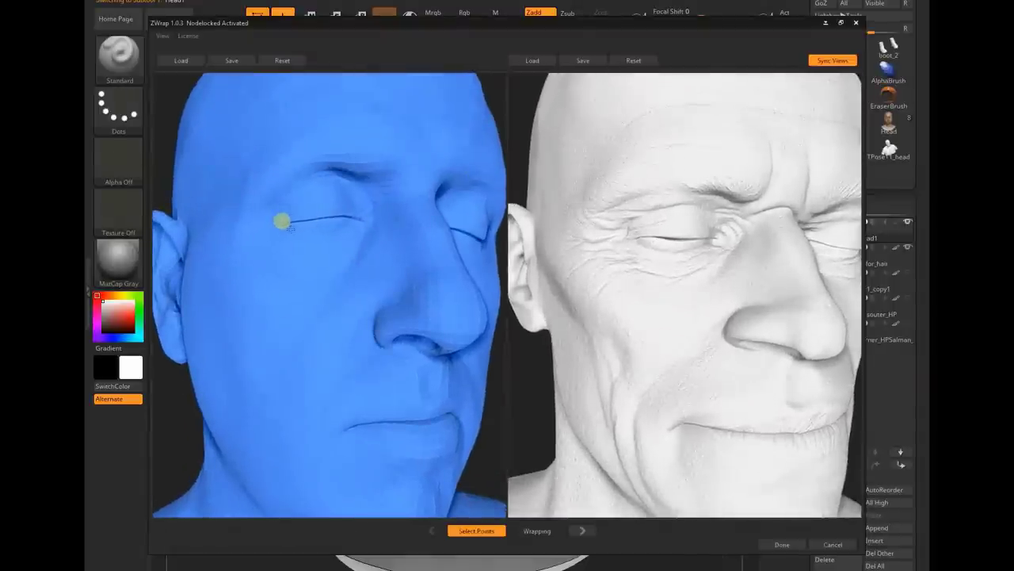
left_click(329, 210)
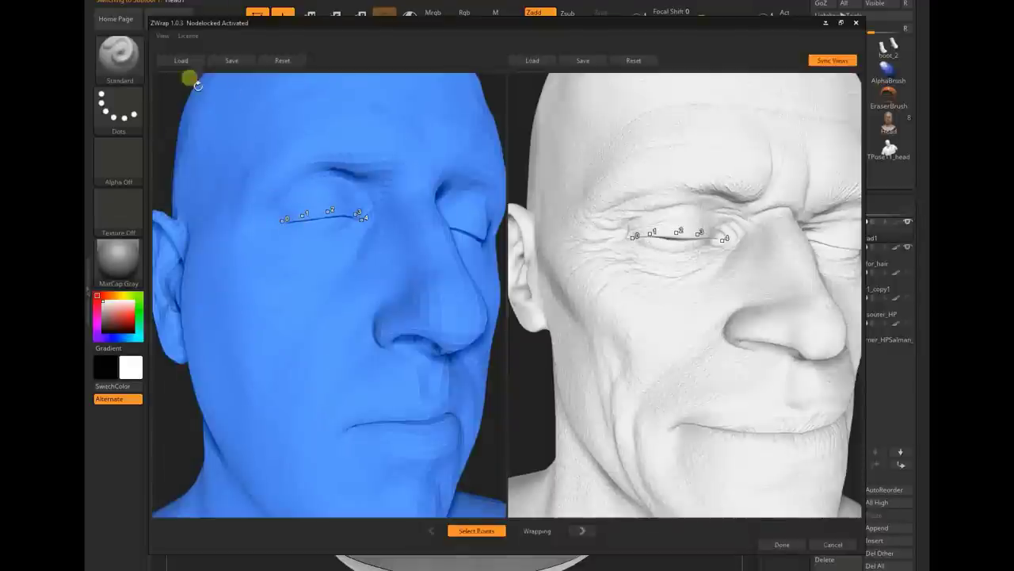
Step: Reset the points on both heads and open the left panel's Load file browser
left_click(282, 60)
left_click(643, 63)
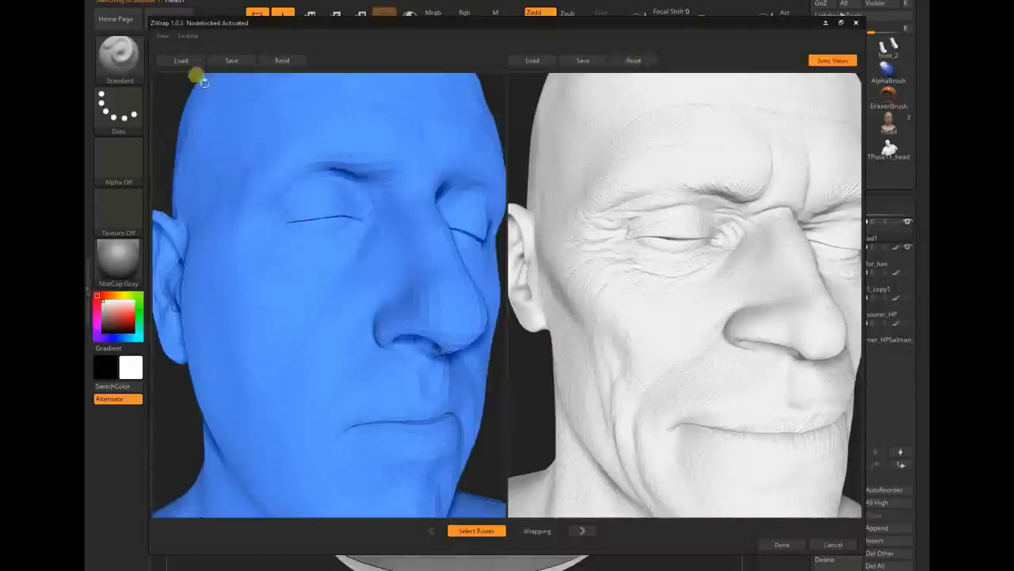
left_click(183, 60)
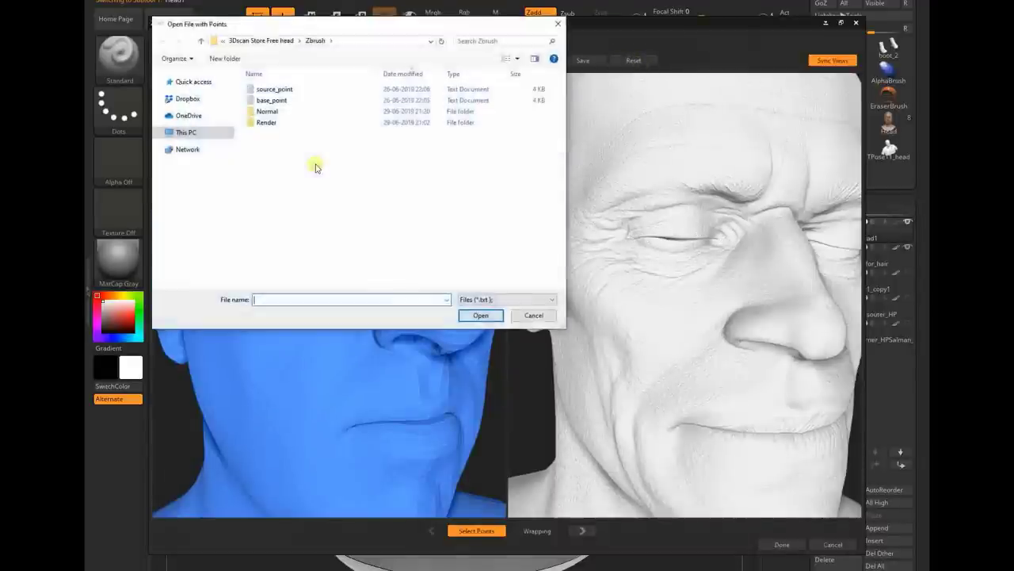
Step: Load base_point onto the left head and source_point onto the right head
left_click(271, 100)
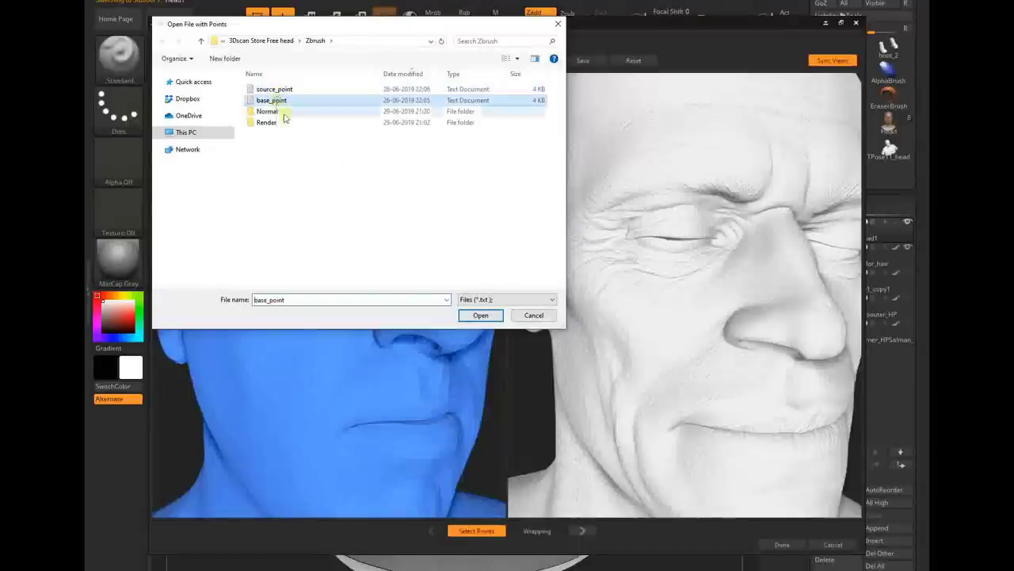
left_click(480, 315)
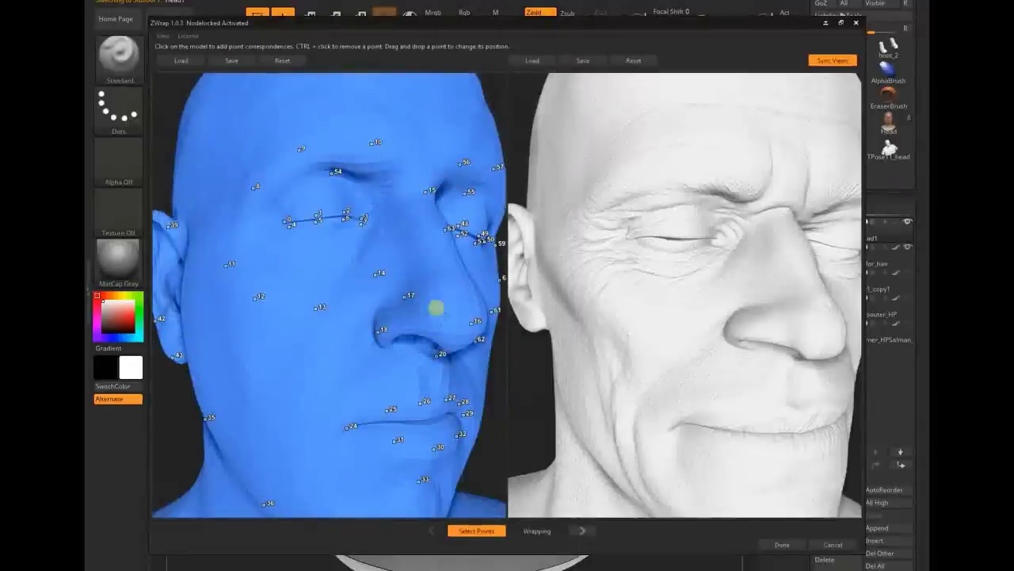
left_click(532, 61)
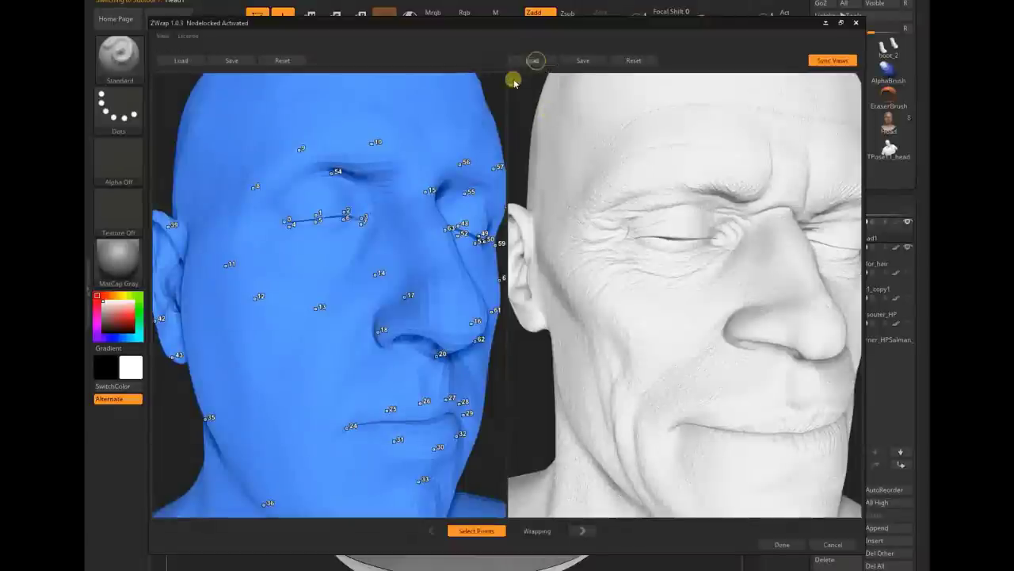
left_click(265, 89)
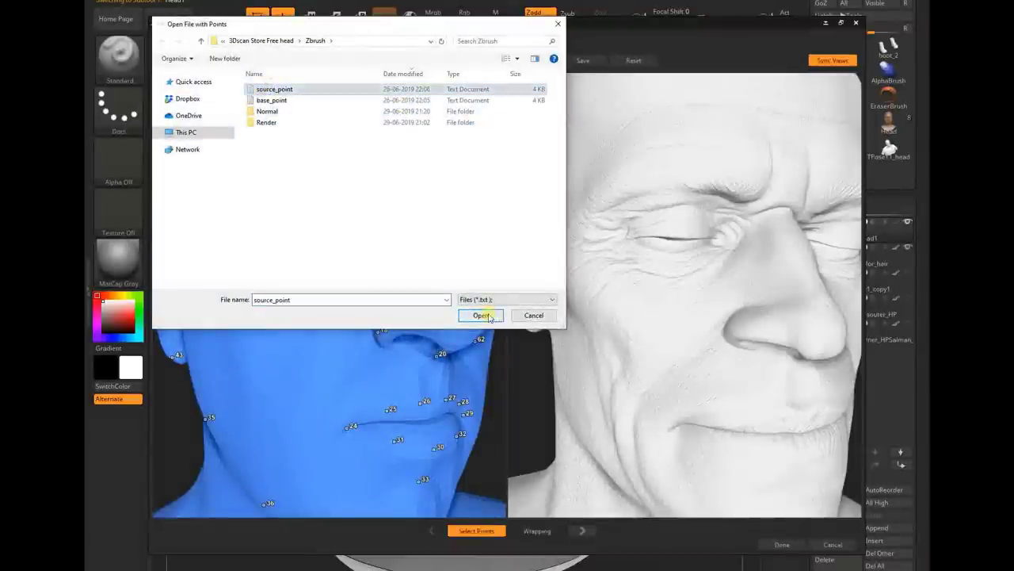
left_click(481, 316)
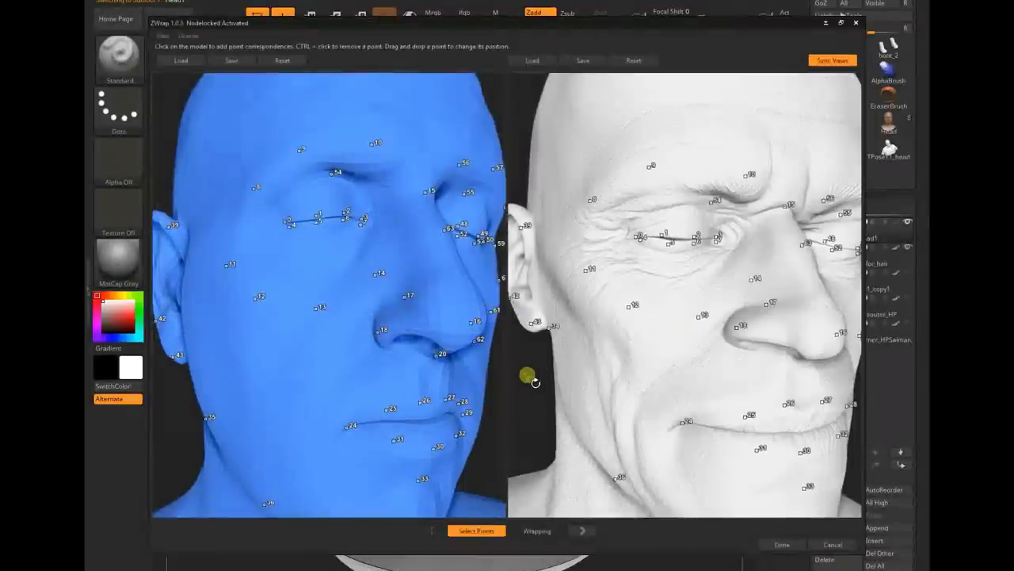
Step: Frame both heads front-on and advance to the Wrapping stage
scroll(491, 325, "down", 5)
left_click_drag(462, 337, 461, 310)
scroll(461, 313, "up", 2)
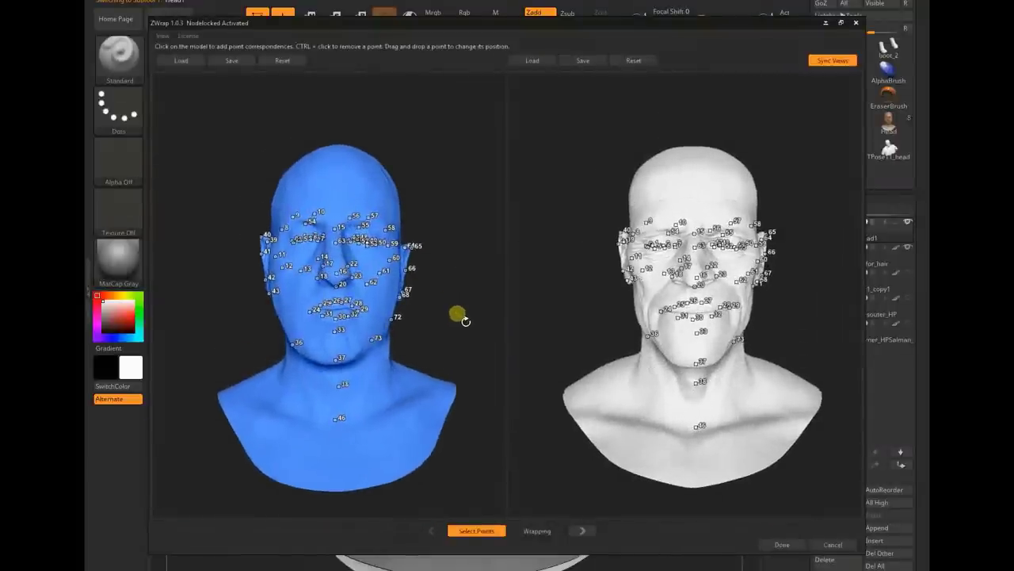
left_click(547, 531)
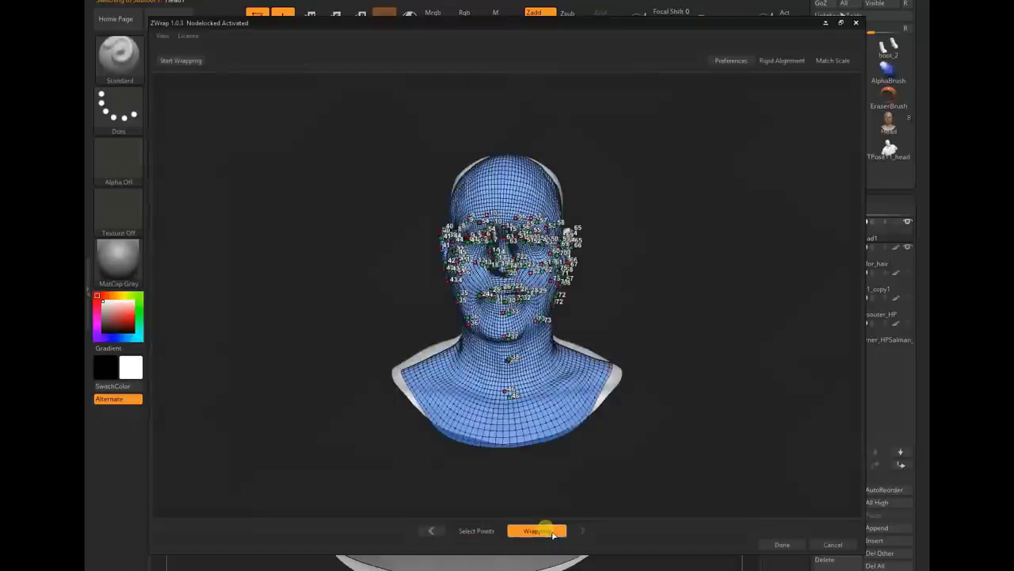
Step: Match the base mesh's scale to the scan and apply Rigid Alignment
left_click_drag(662, 432, 702, 431)
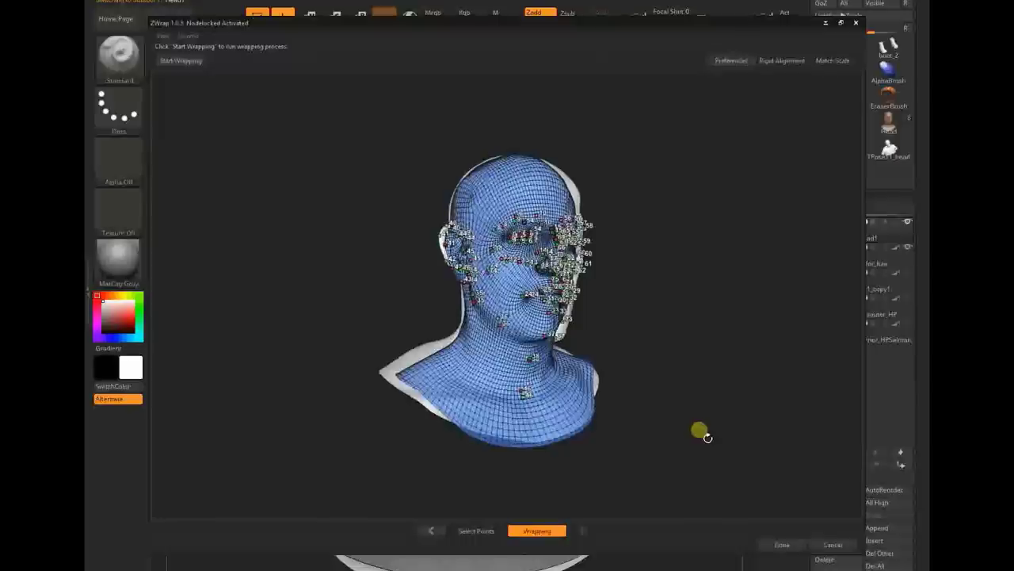
left_click(834, 61)
left_click(782, 60)
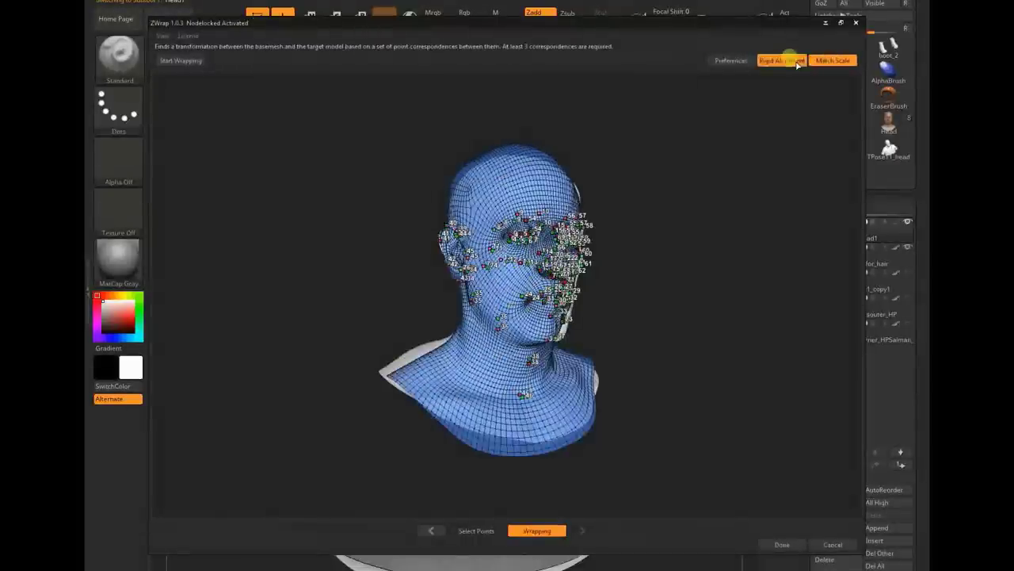
left_click_drag(716, 328, 750, 336)
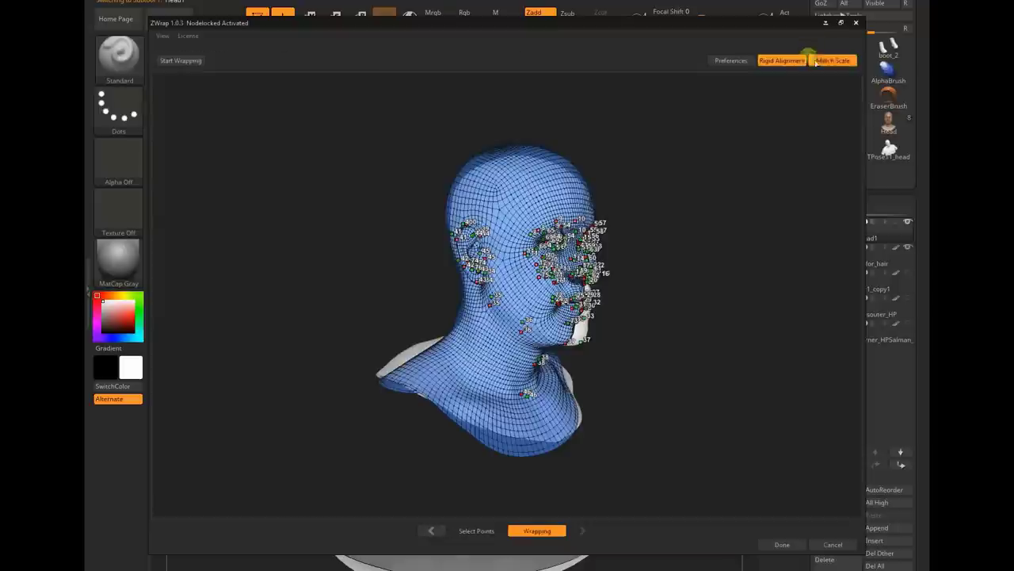
left_click(783, 61)
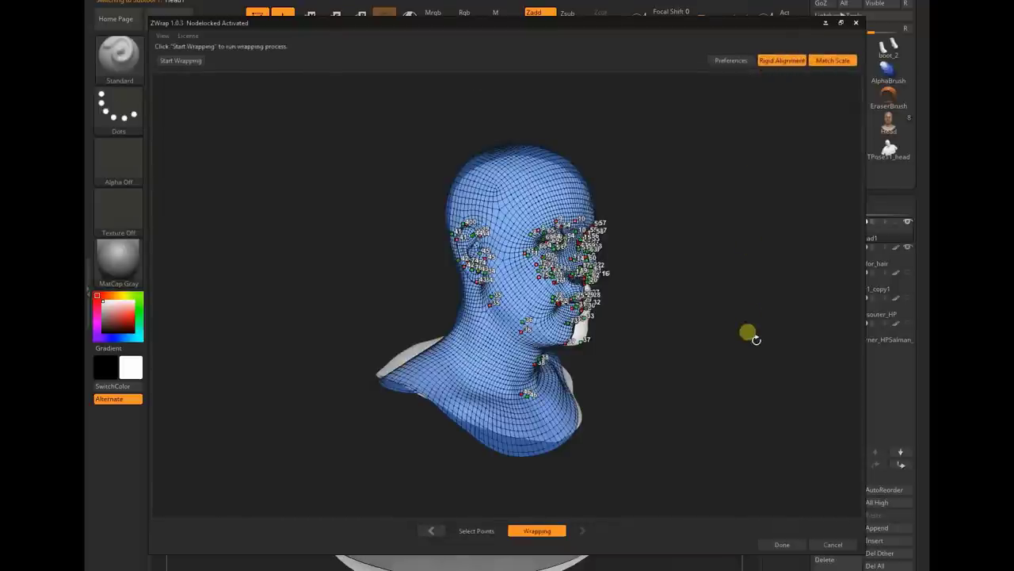
Step: Wrap the base mesh onto the scan and click Done to return to ZBrush
left_click(180, 63)
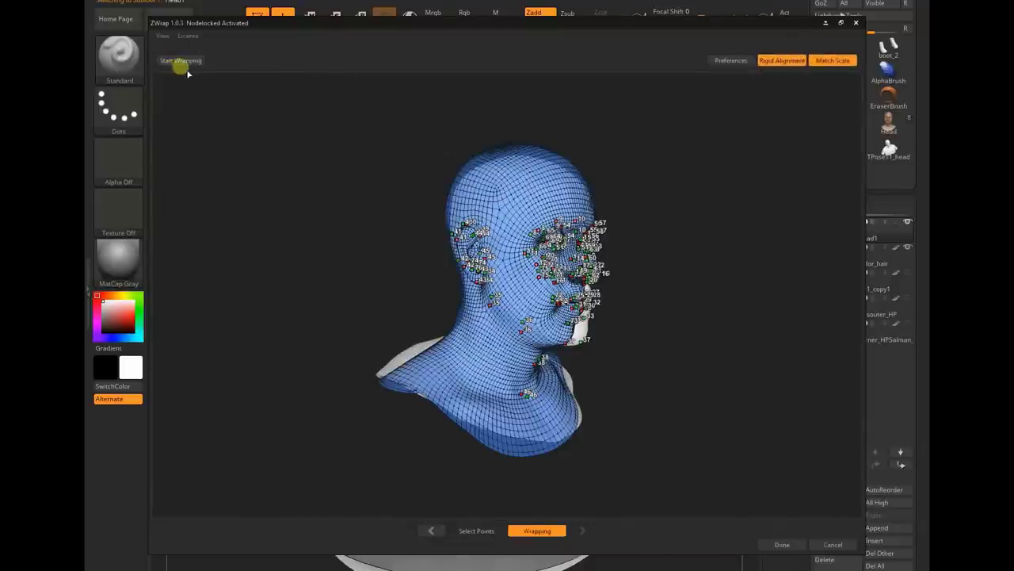
left_click_drag(380, 224, 255, 227)
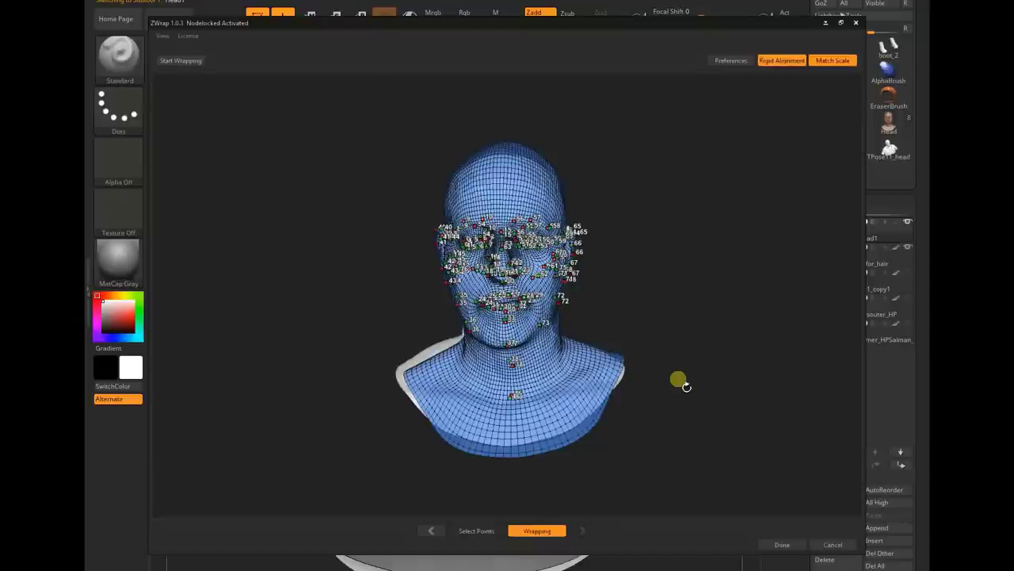
left_click(832, 545)
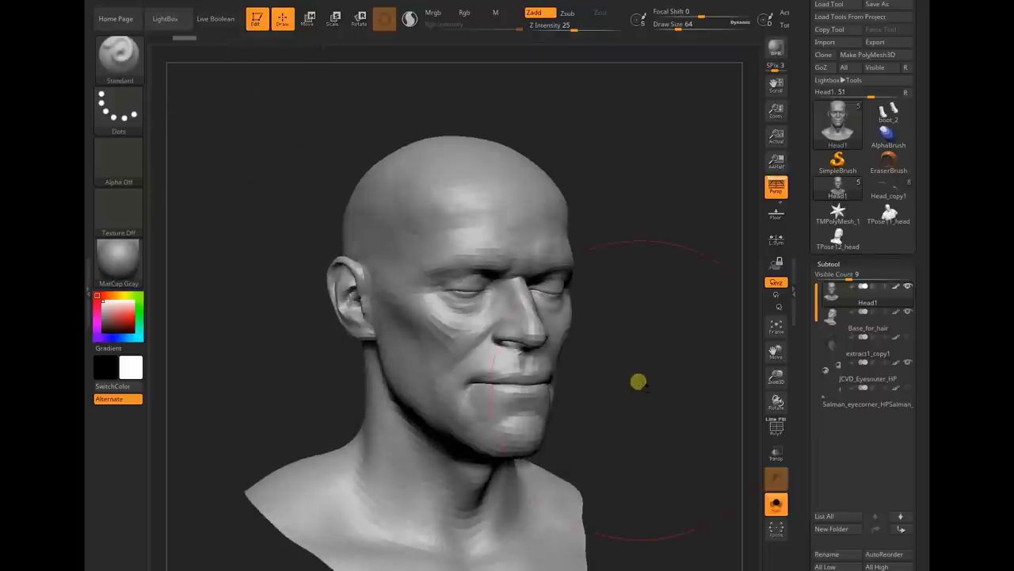
left_click_drag(647, 392, 642, 344)
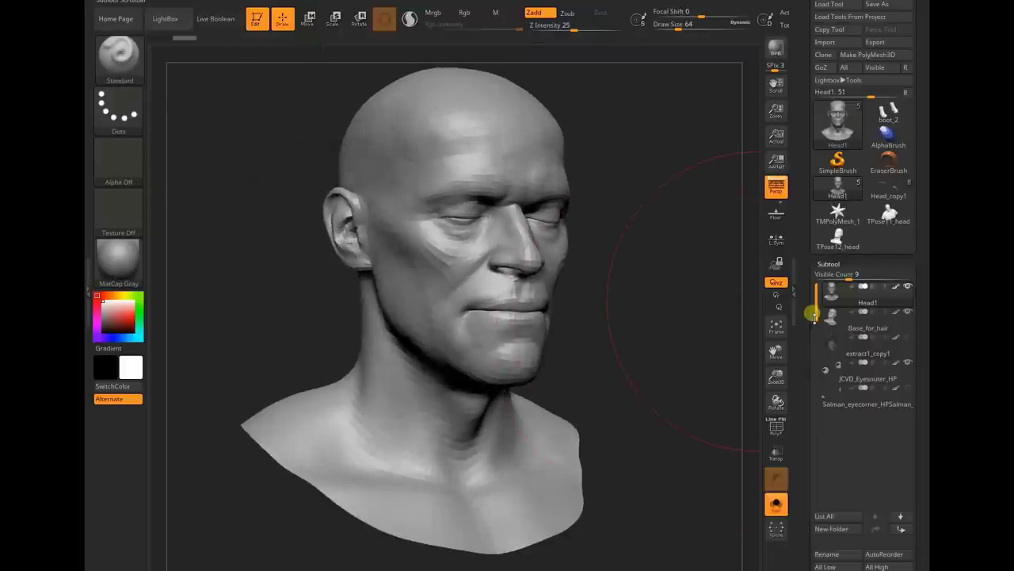
left_click_drag(667, 314, 647, 315, "shift")
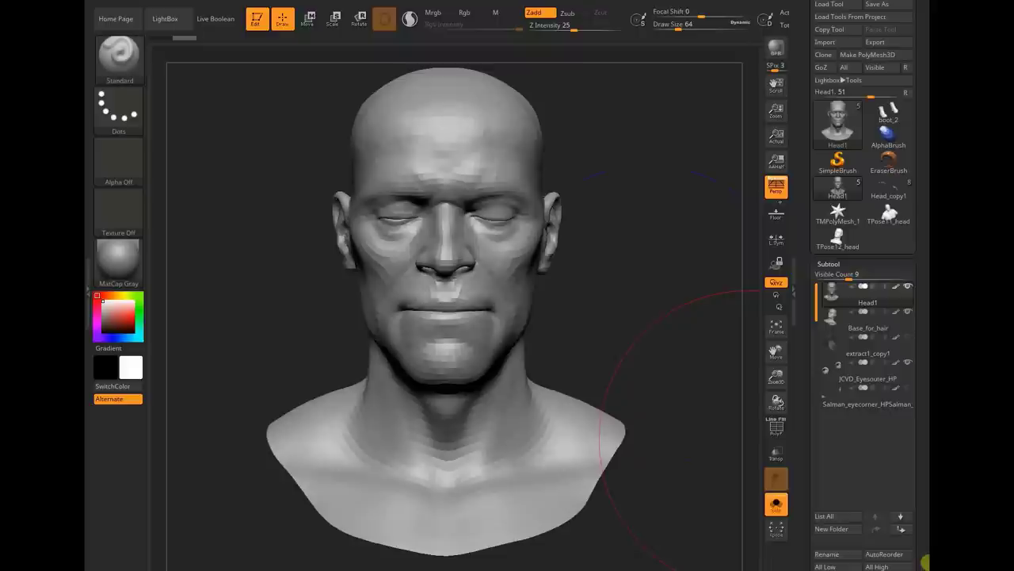
left_click_drag(926, 560, 926, 422)
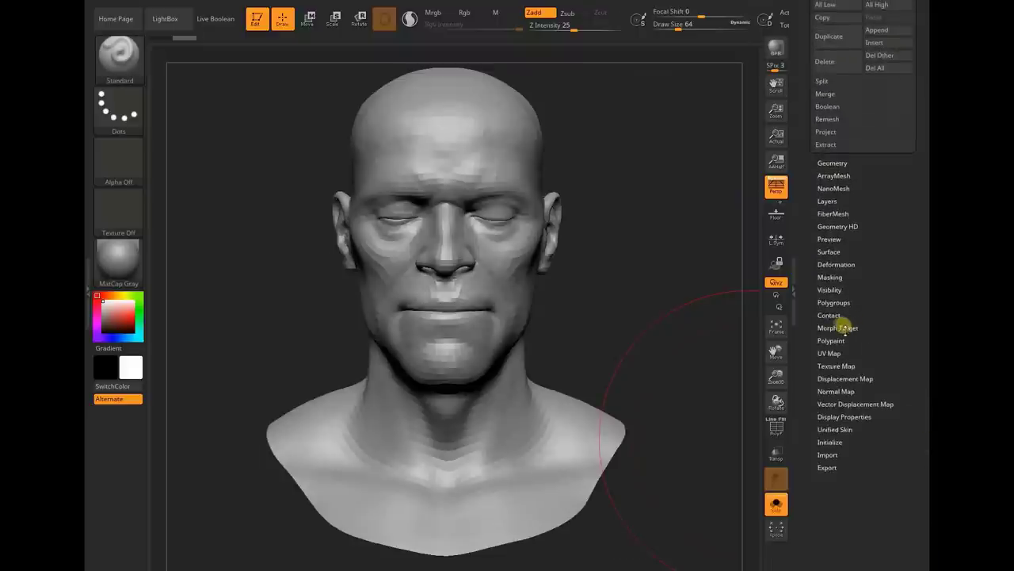
left_click(834, 354)
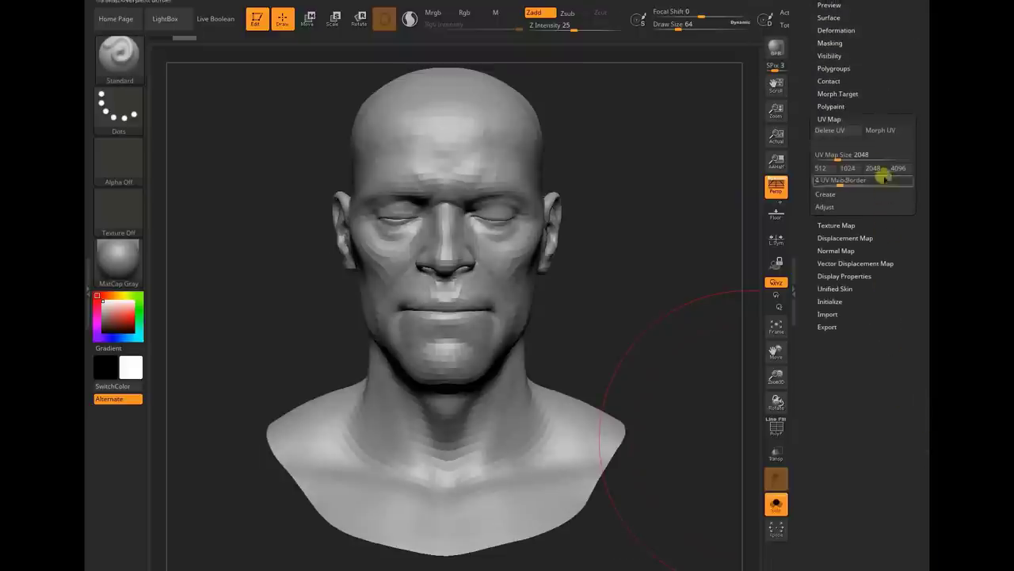
left_click(881, 131)
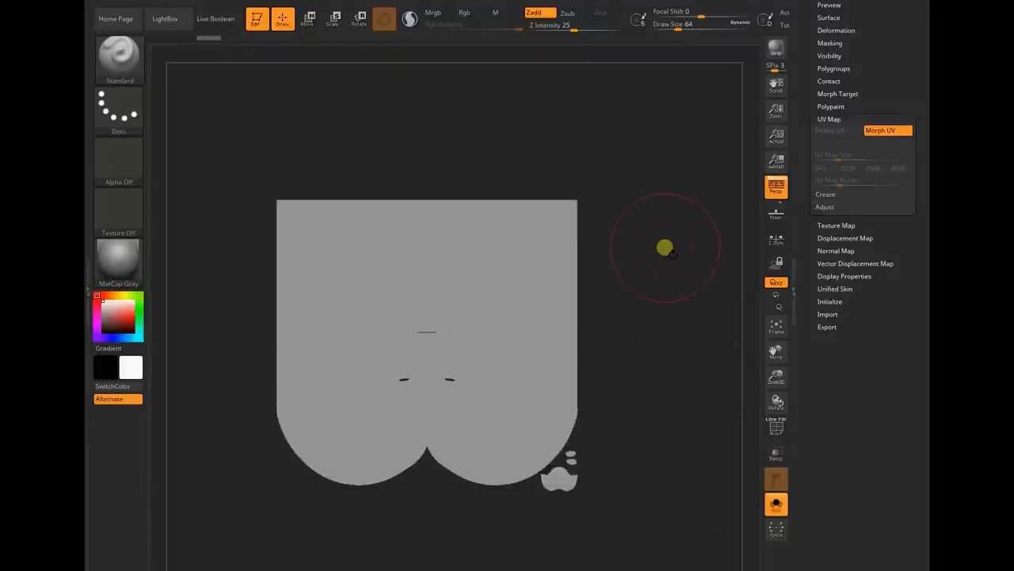
left_click(887, 130)
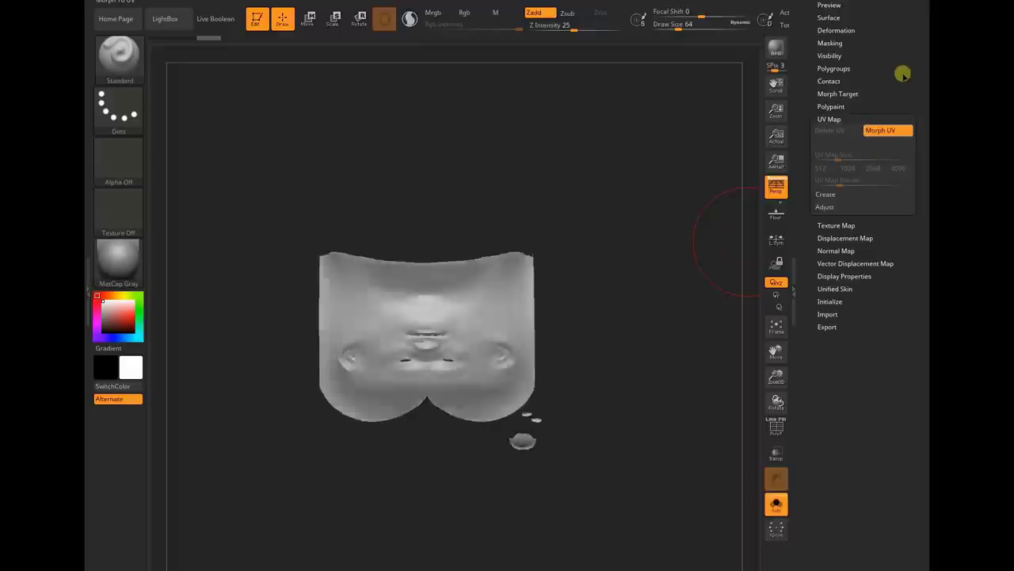
scroll(913, 150, "up", 5)
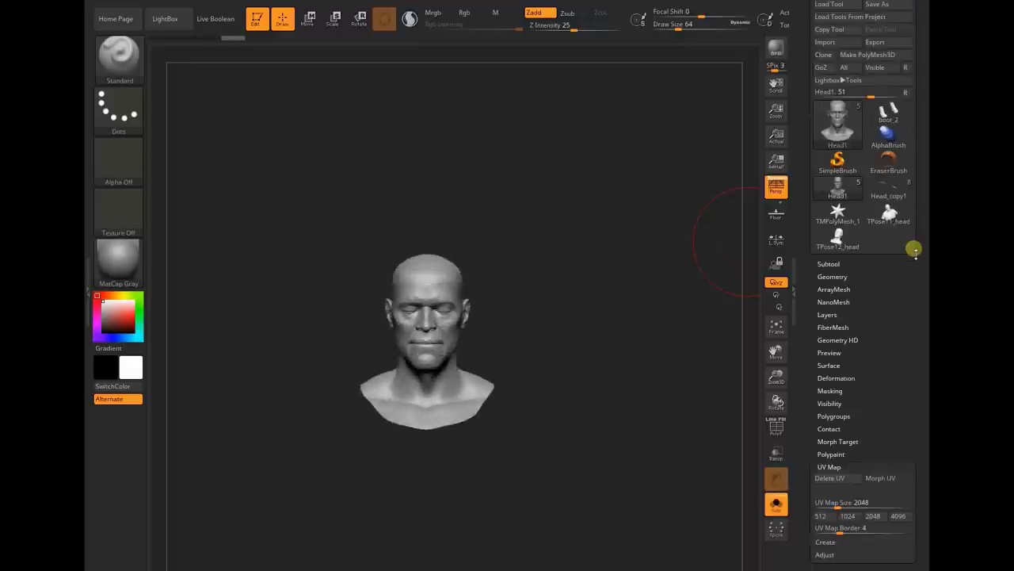
scroll(885, 71, "down", 5)
scroll(886, 71, "up", 10)
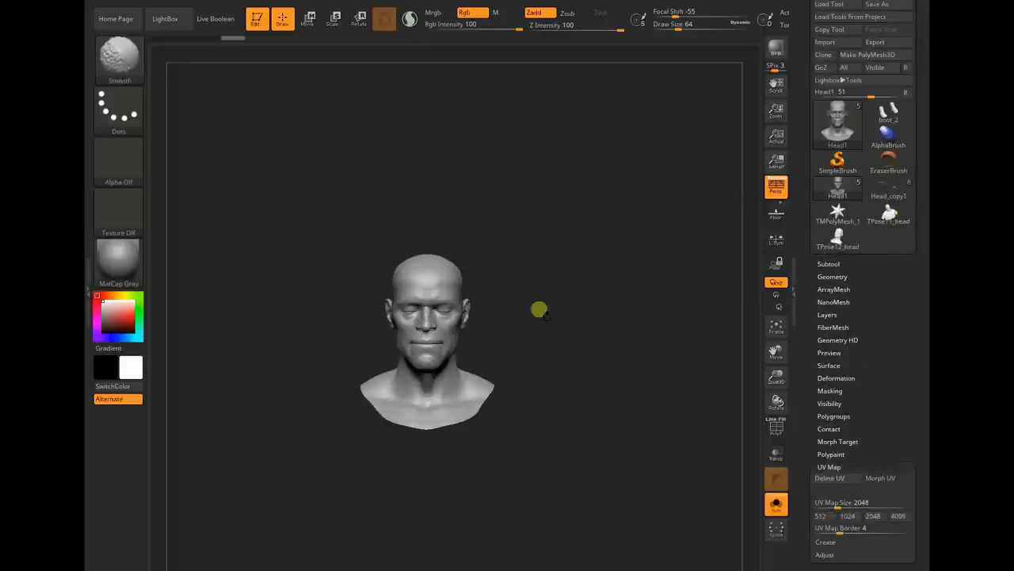
key("shift+f")
left_click_drag(591, 298, 570, 299)
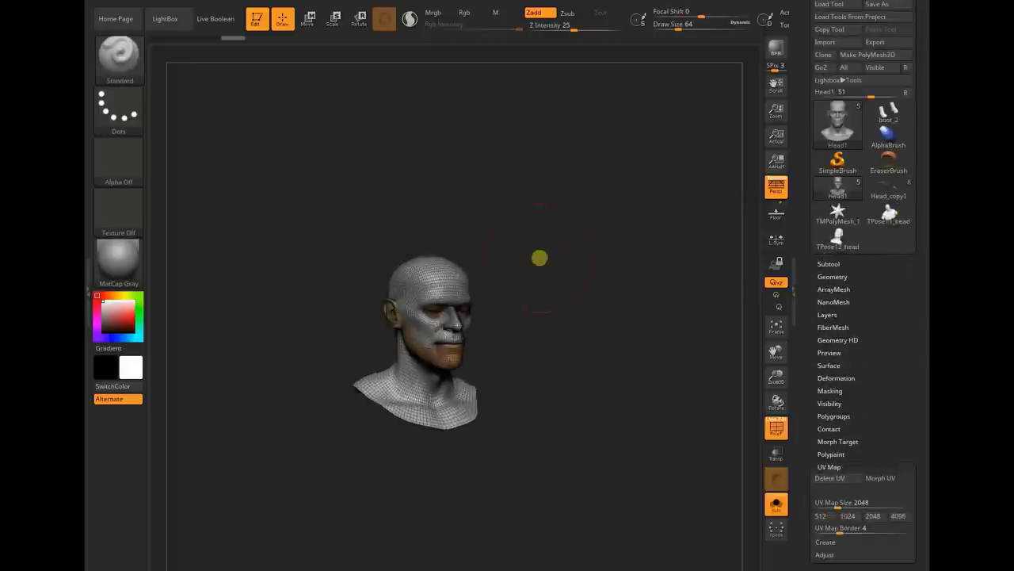
key("f")
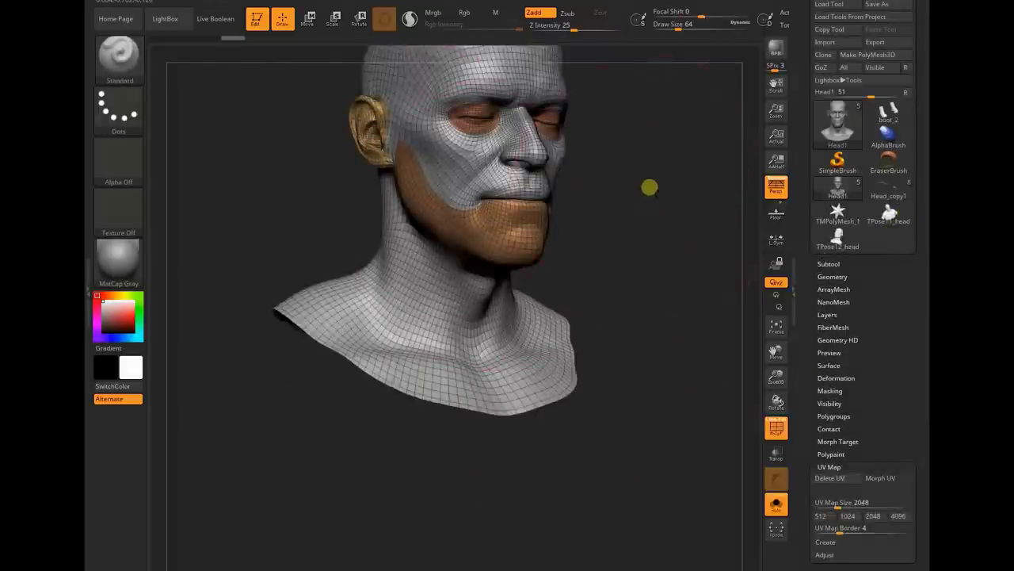
key("f")
key("shift+f")
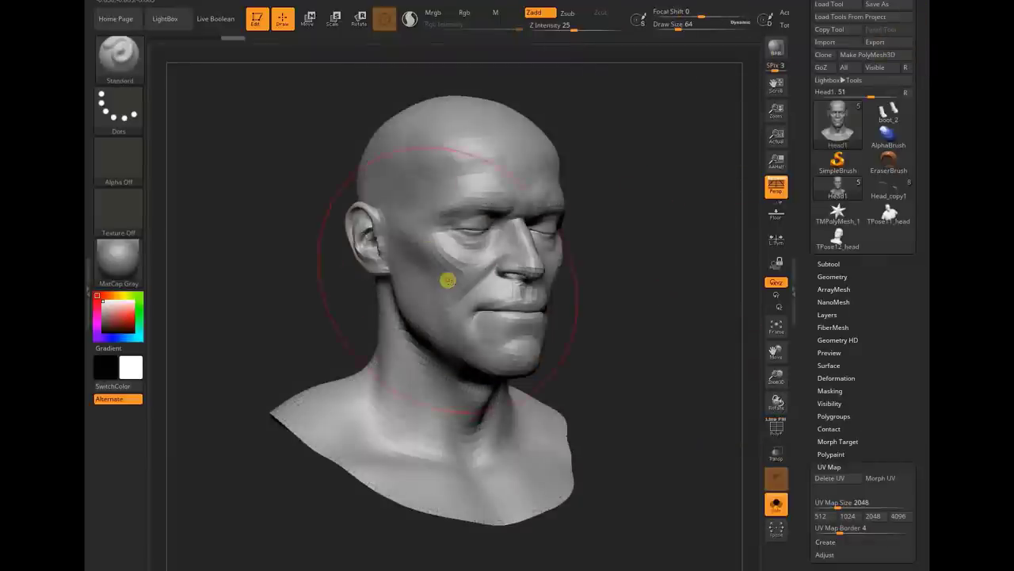
left_click(878, 44)
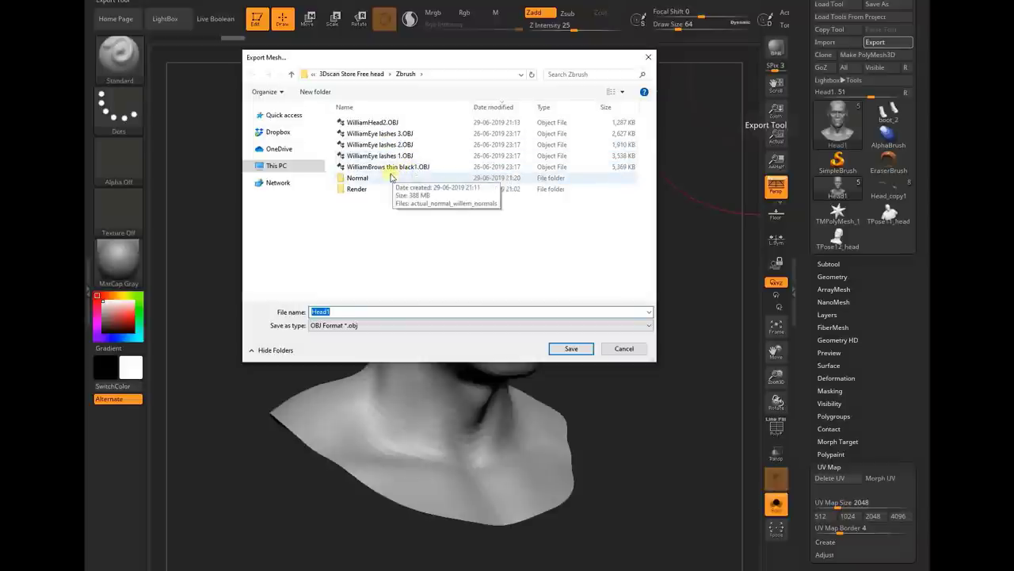
Step: Dismiss the export dialog, switch to Head_copy1, and turn off Solo to show all subtools
left_click(627, 349)
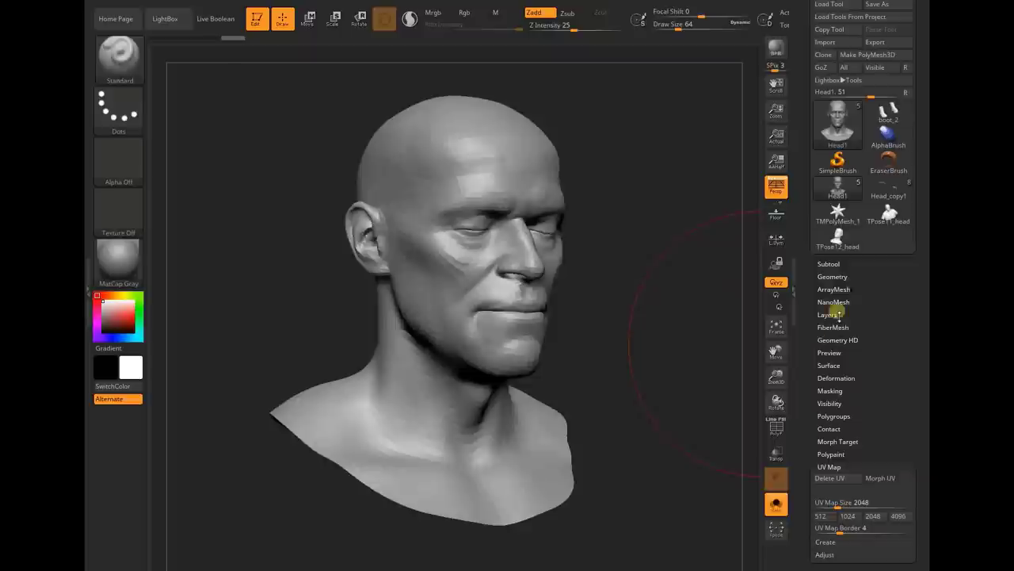
mouse_move(845, 239)
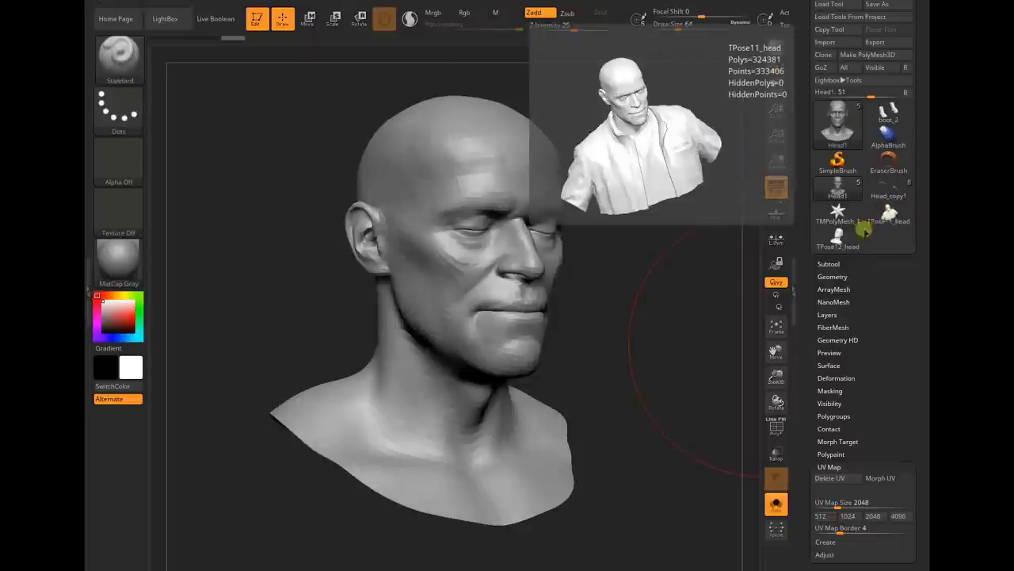
mouse_move(882, 187)
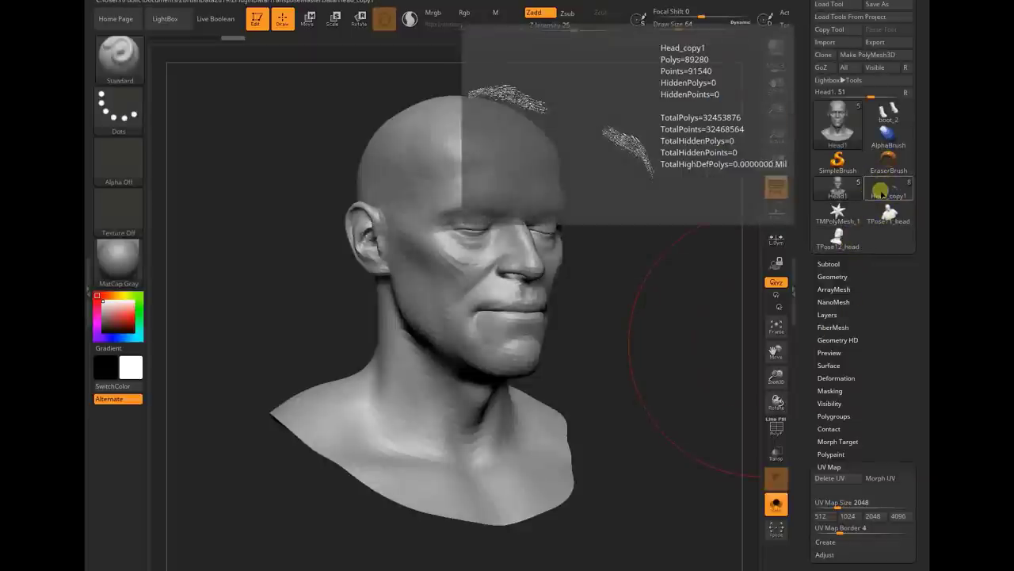
left_click(882, 190)
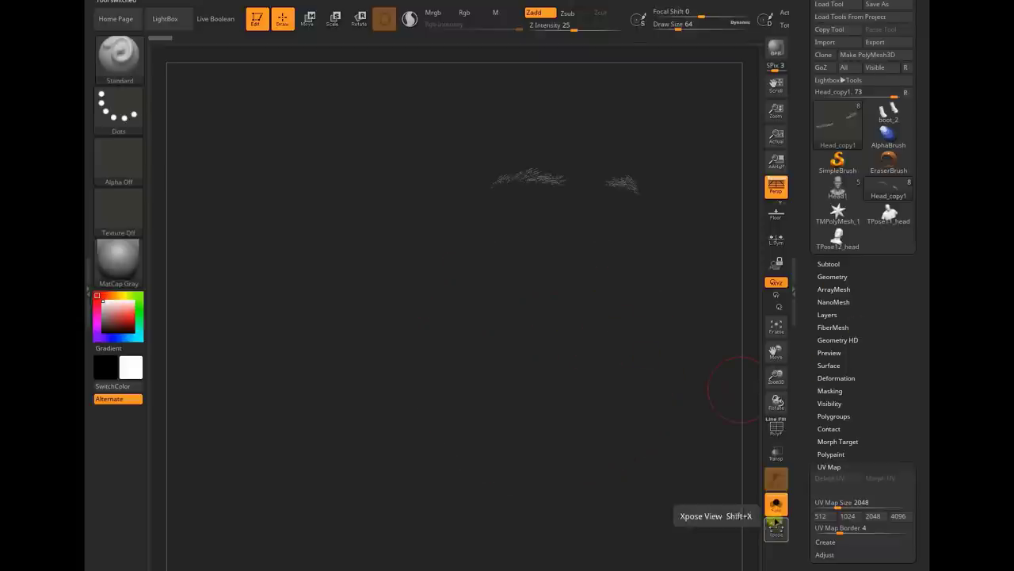
left_click(770, 515)
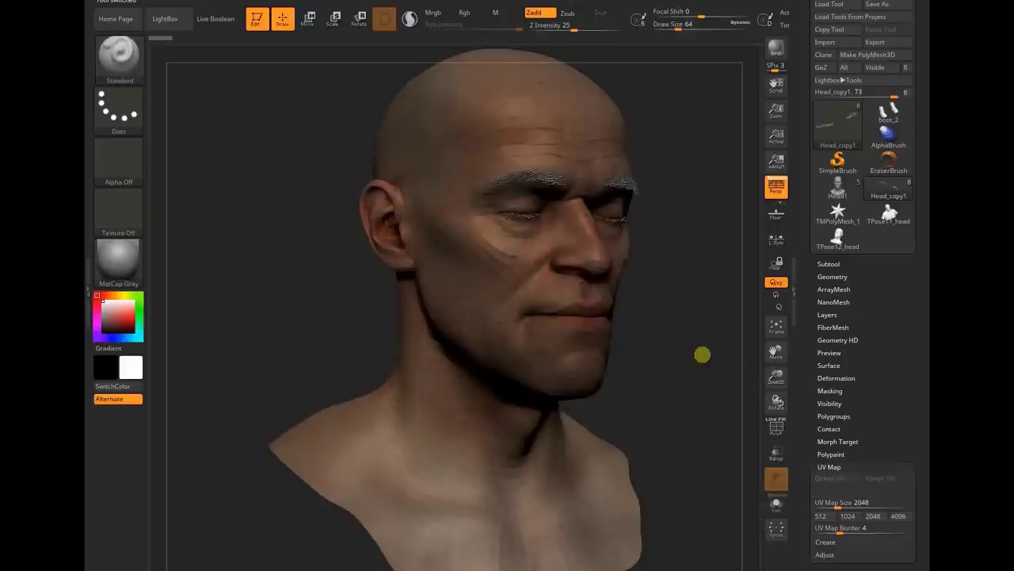
Step: Expand the Subtool list for the textured head, then open the brush picker filtered to M
left_click_drag(702, 355, 550, 209, "shift")
left_click(830, 264)
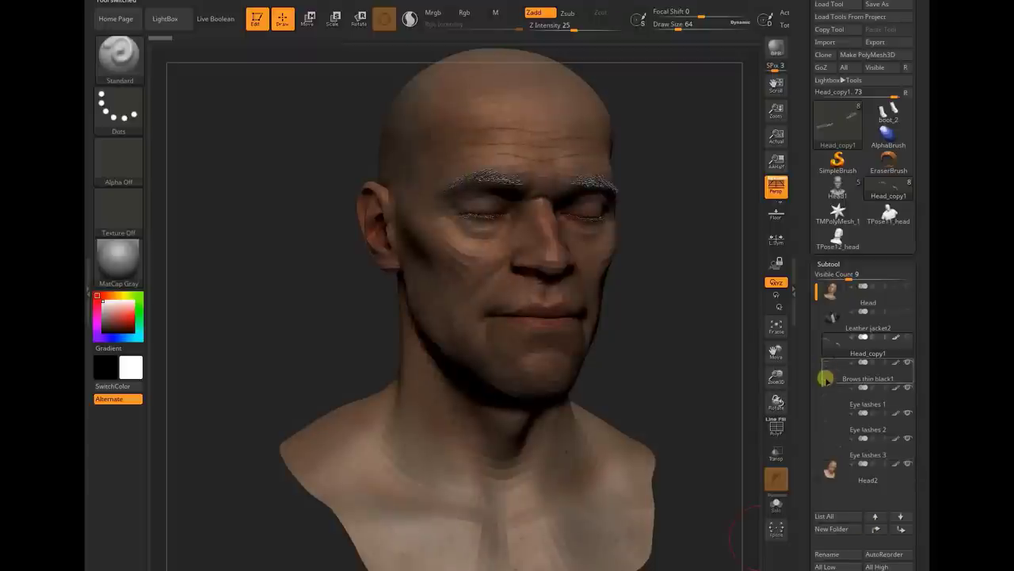
mouse_move(827, 385)
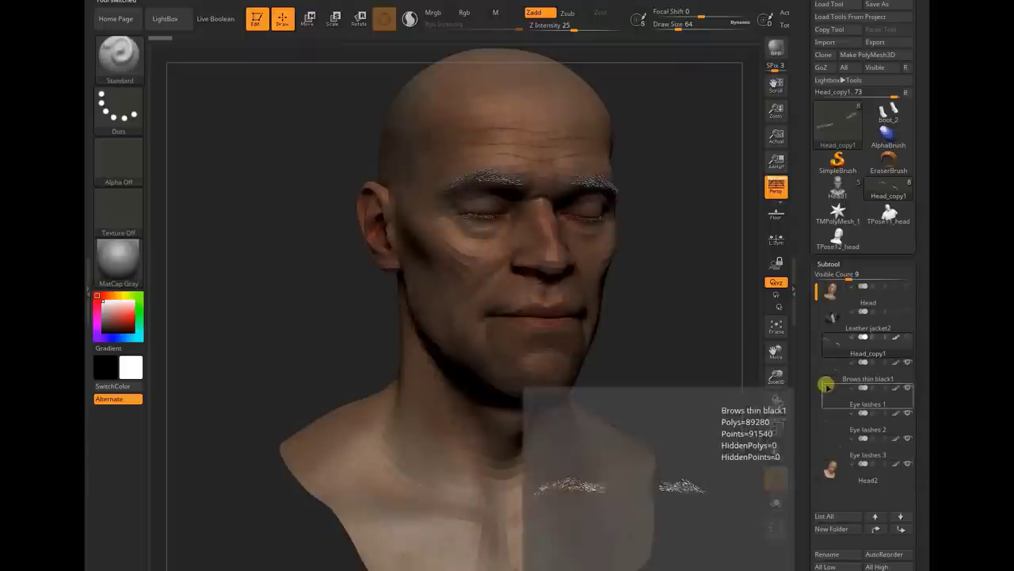
mouse_move(843, 329)
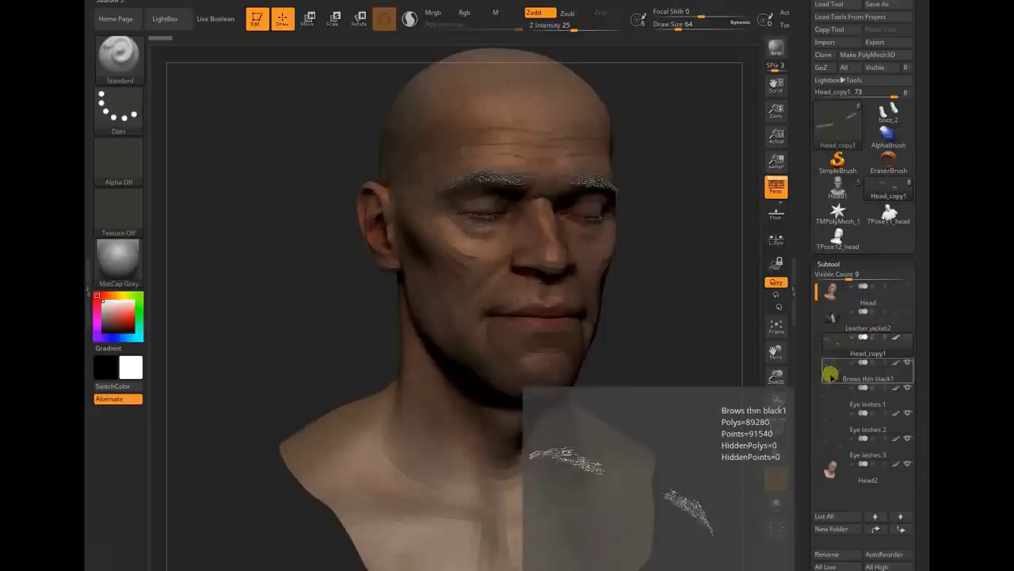
left_click_drag(673, 312, 639, 215)
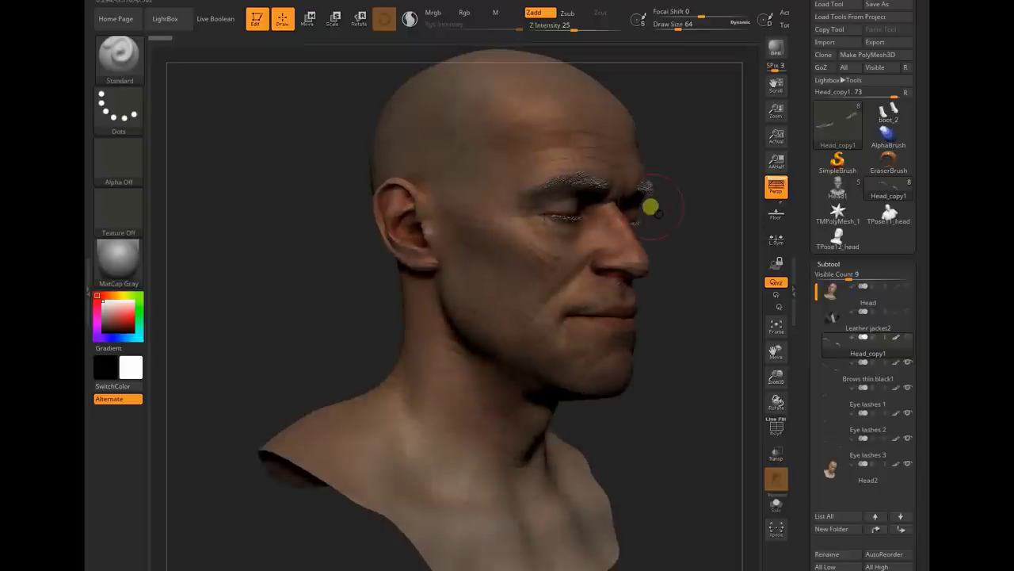
key("b")
key("m")
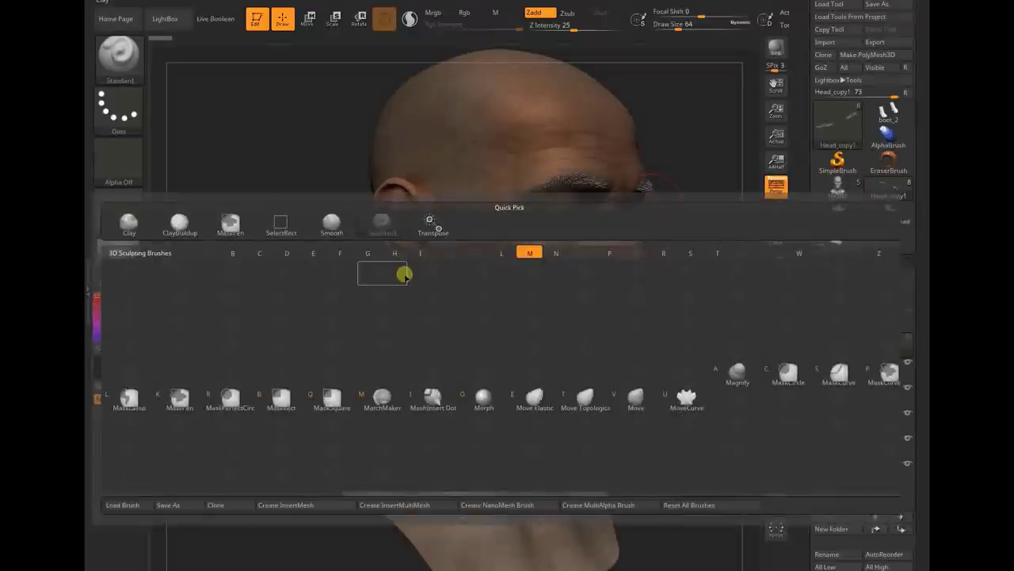
Step: Select the Move Topological brush and tilt the head to check its pose
left_click(586, 399)
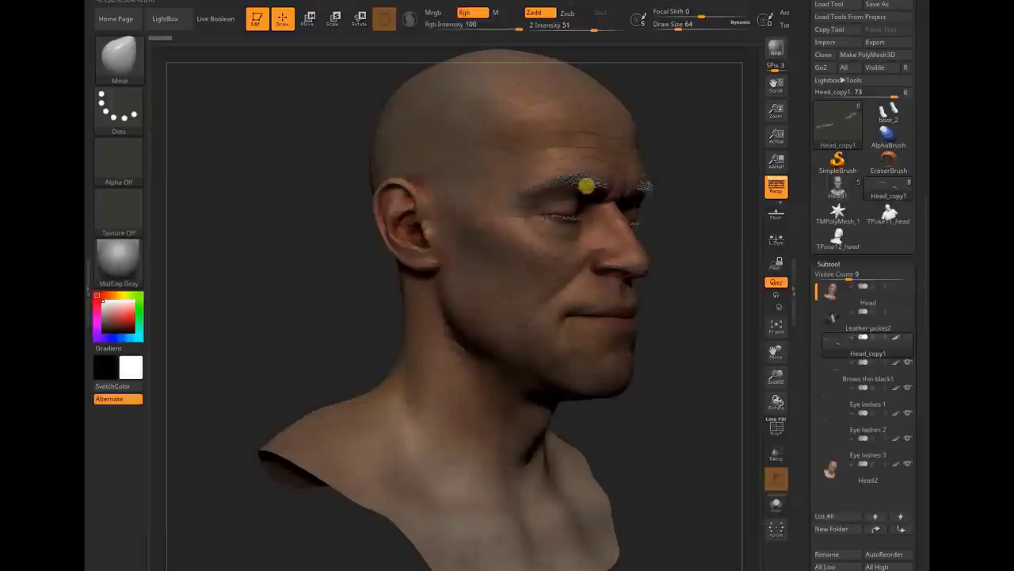
left_click_drag(674, 331, 663, 296)
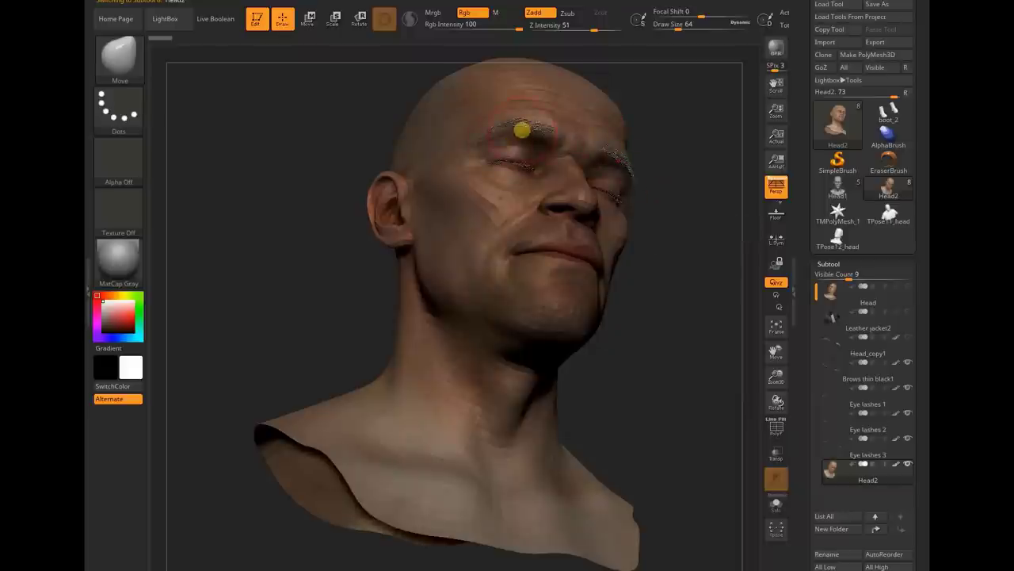
left_click_drag(670, 169, 655, 214)
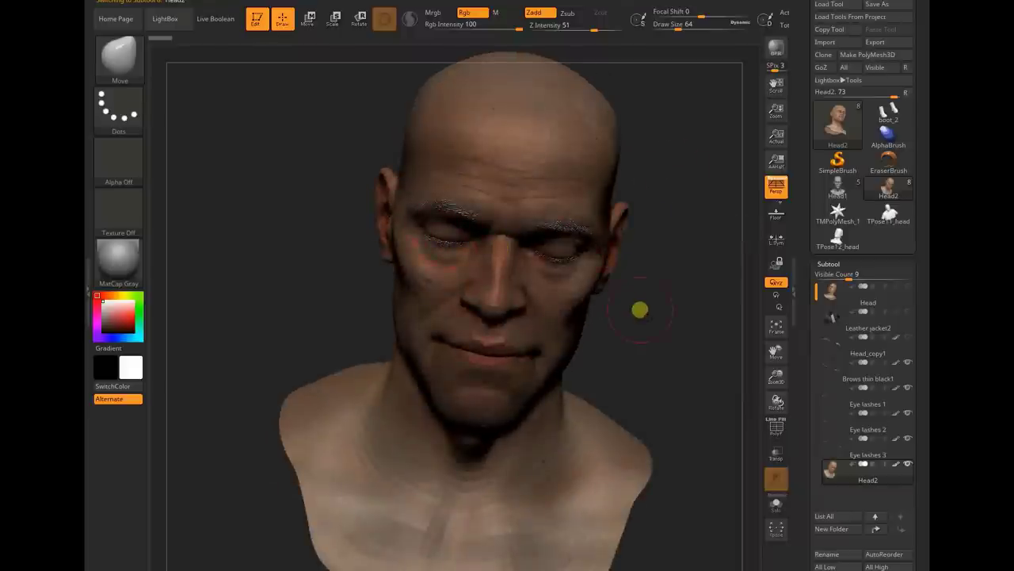
left_click_drag(639, 309, 844, 396)
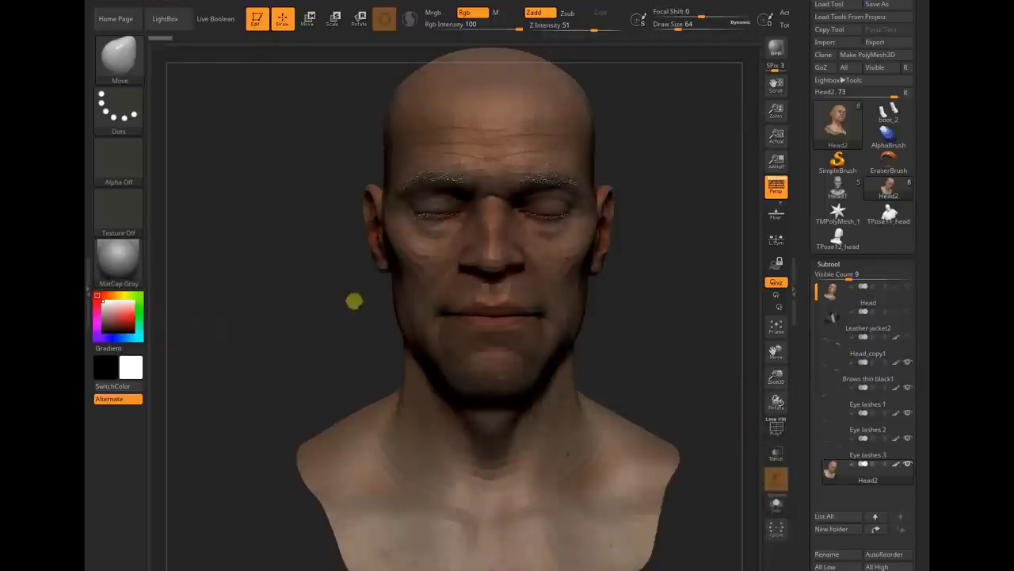
Step: Open and cancel the mesh export dialog, then minimize ZBrush
left_click(875, 42)
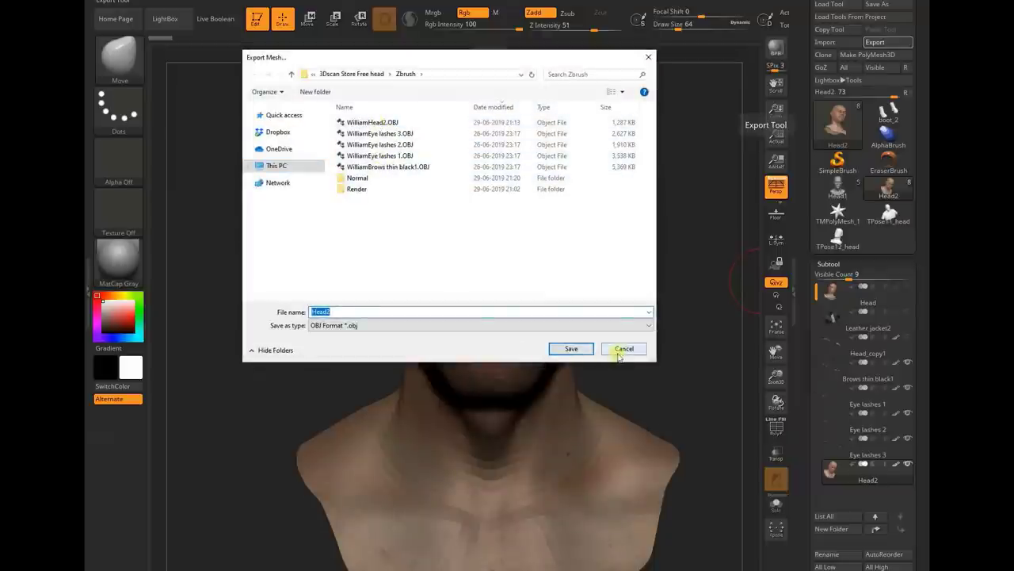
left_click(571, 349)
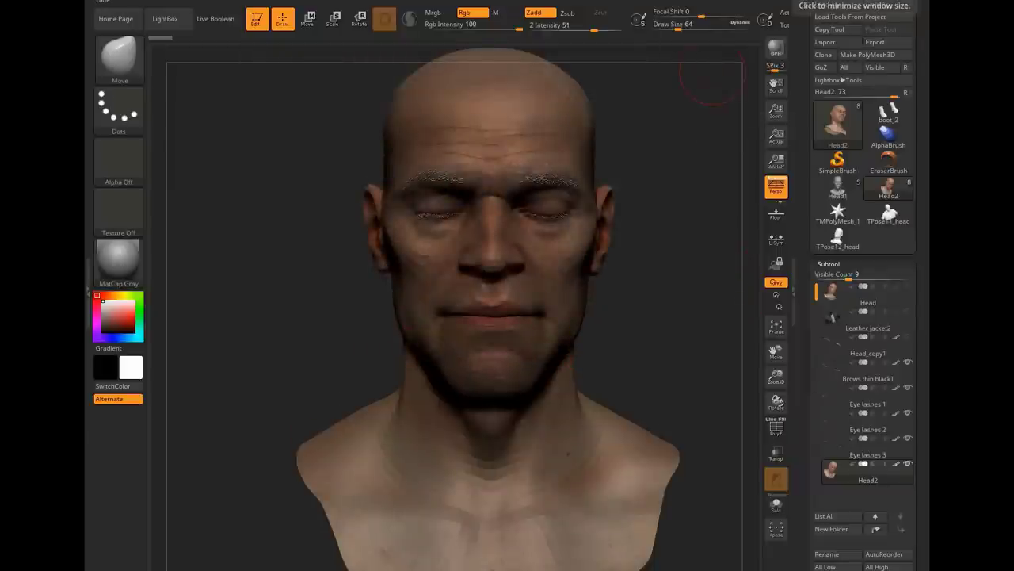
left_click(920, 6)
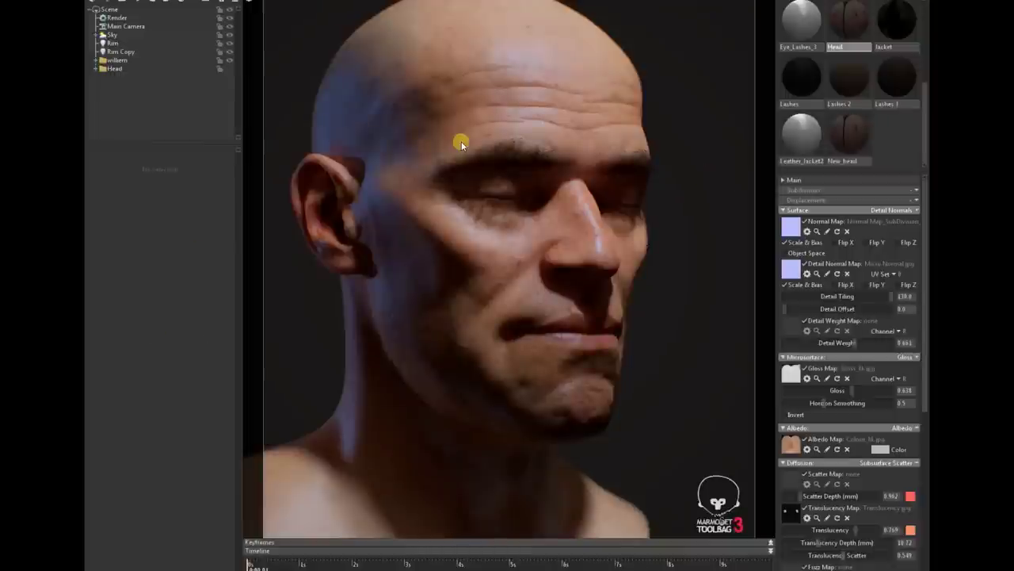
Step: Apply the Head skin material to the william head and orbit to a near-front view
left_click(115, 61)
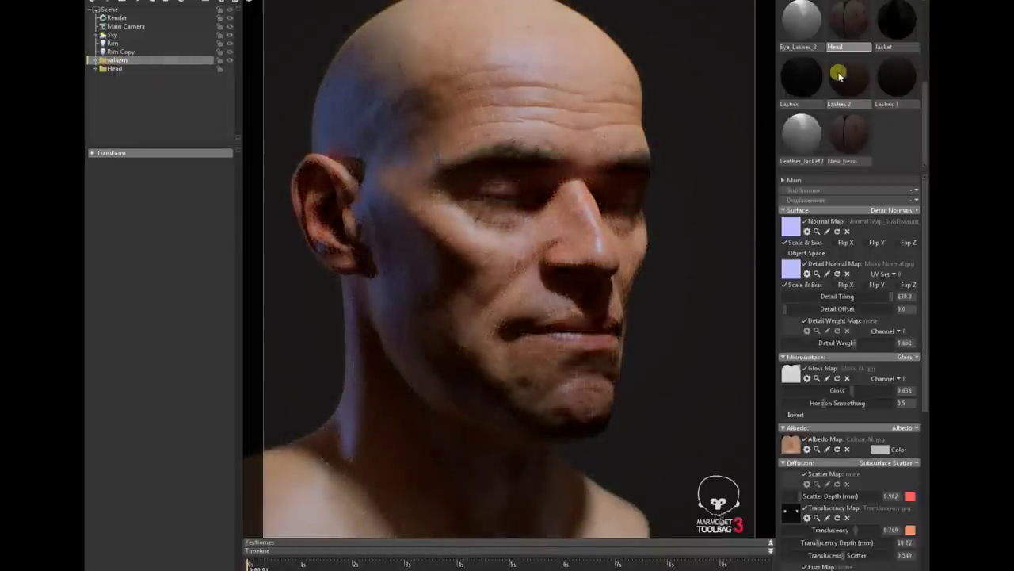
left_click_drag(858, 28, 495, 80)
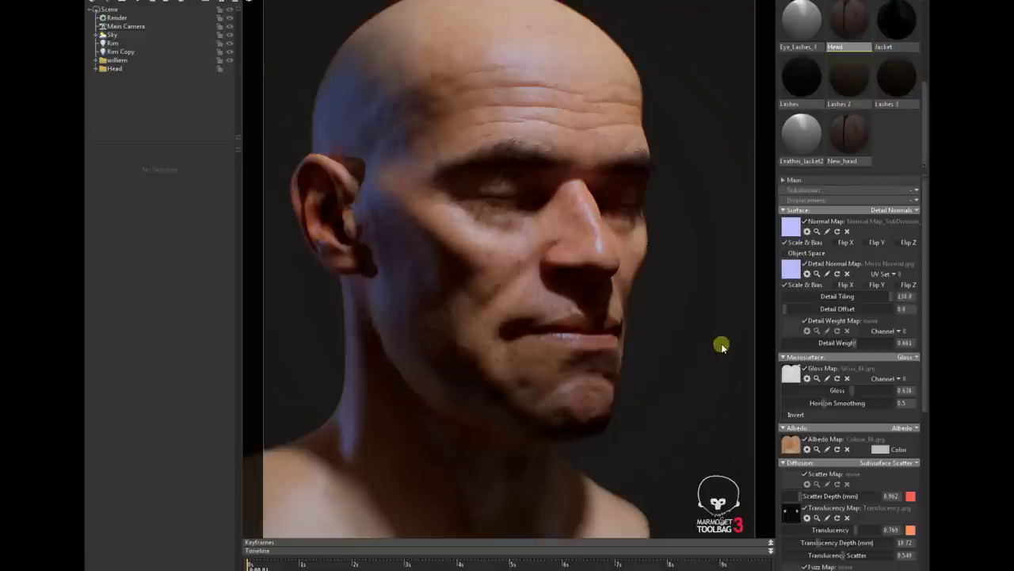
left_click_drag(703, 341, 664, 357)
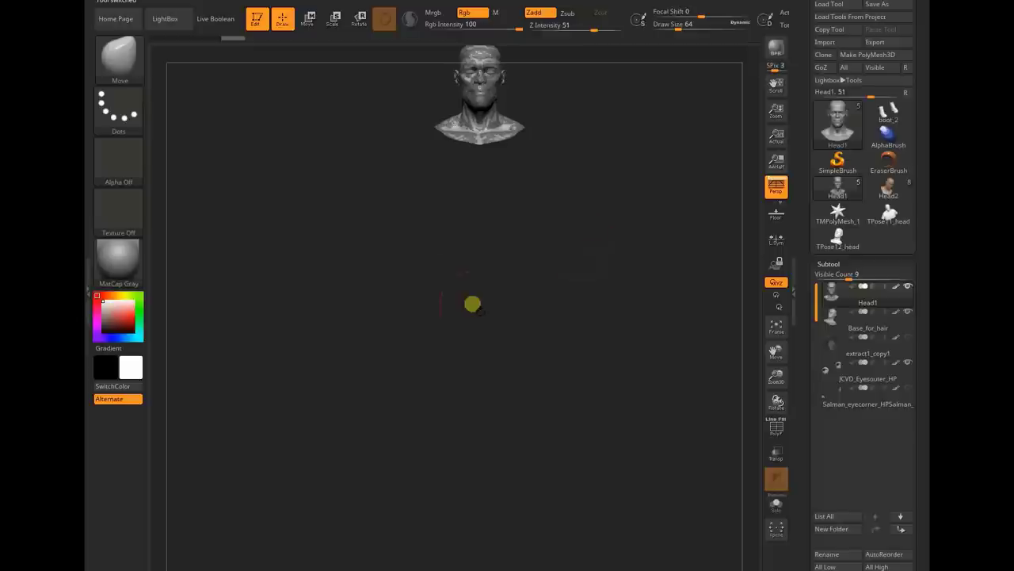
Step: Select the Base_for_hair subtool and turn on Solo so only the head shows
key("f")
left_click_drag(637, 277, 657, 283)
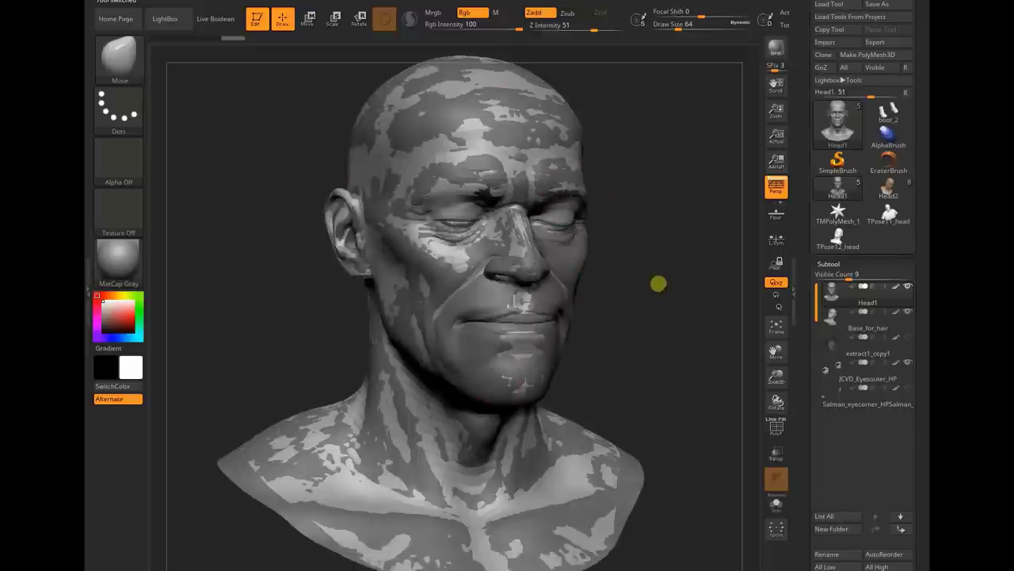
left_click(834, 321)
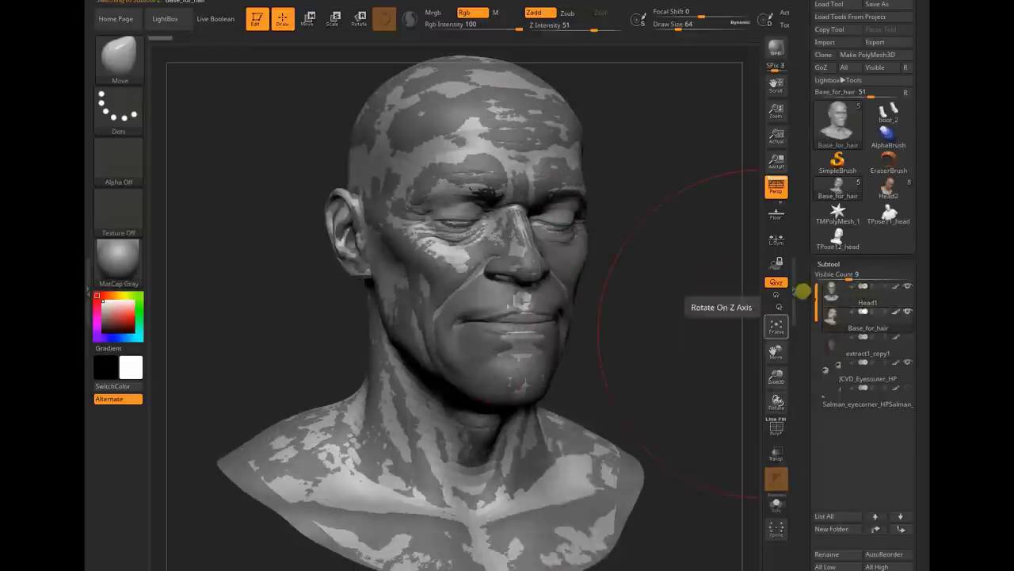
left_click(777, 502)
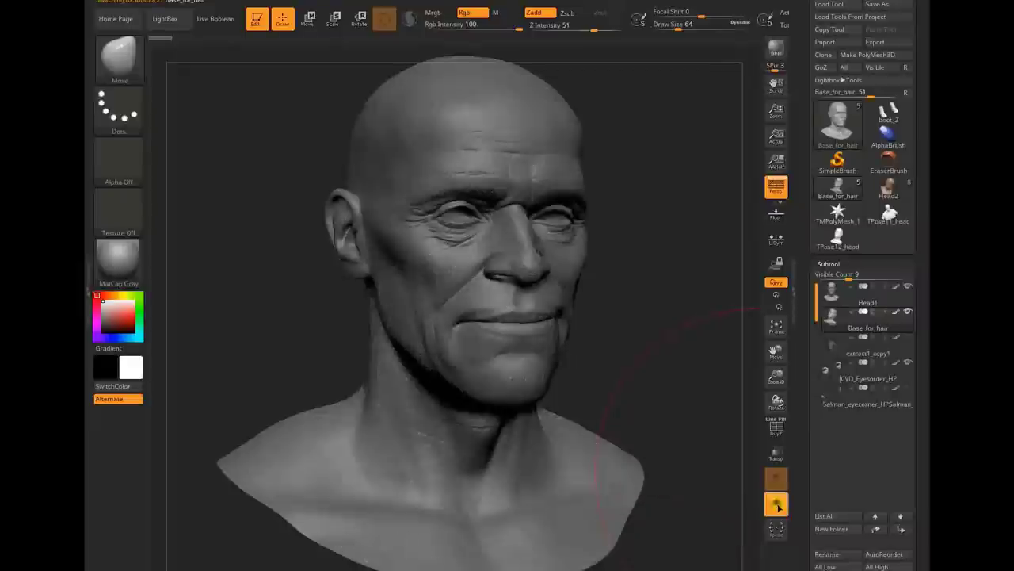
Step: Rotate the head left and right to inspect its sculpted detail
left_click_drag(628, 318, 647, 314)
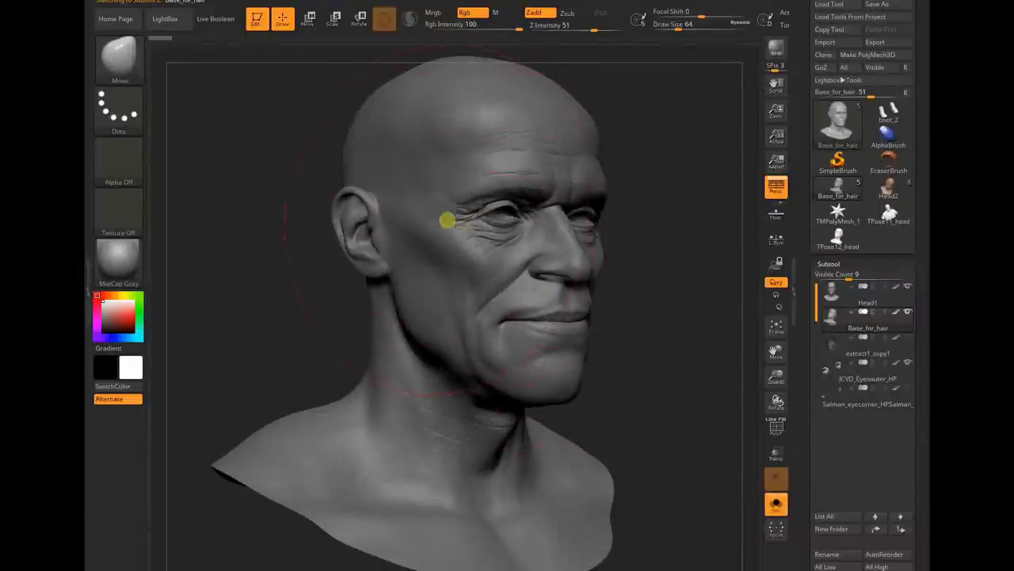
mouse_move(635, 250)
left_mouse_down()
mouse_move(654, 267)
mouse_move(643, 267)
left_mouse_up()
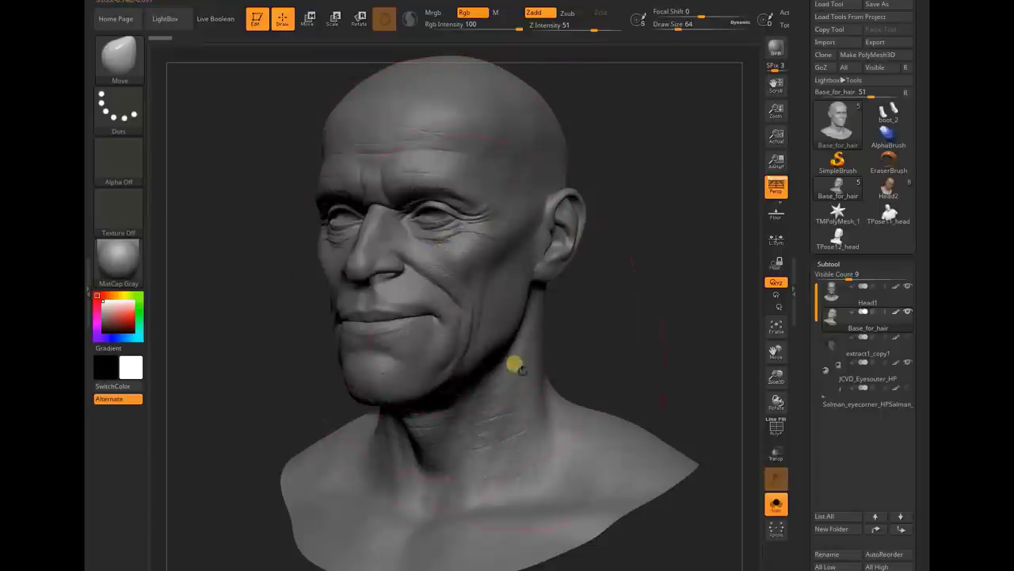
left_click_drag(648, 305, 679, 304)
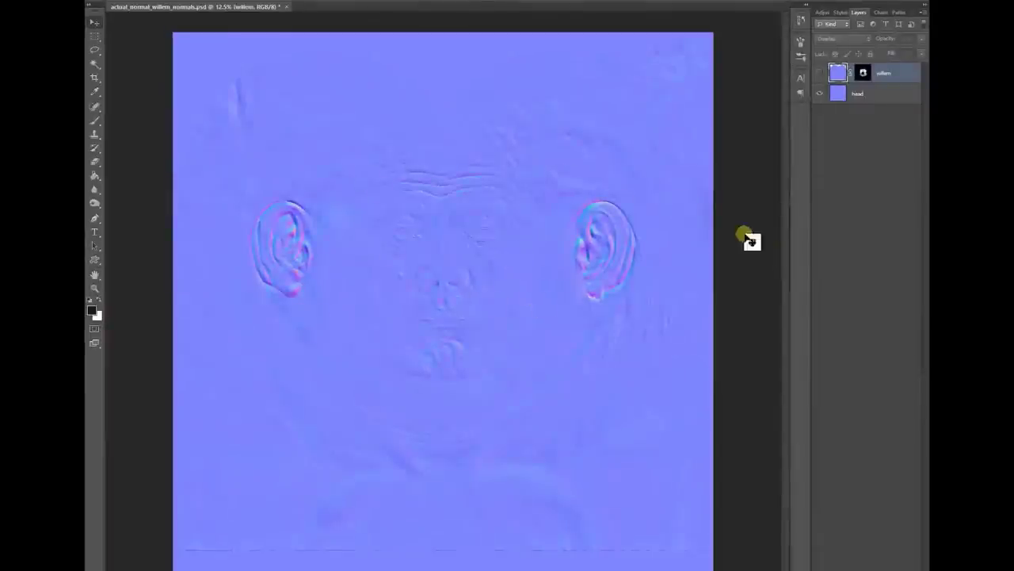
Step: Disable the willem layer mask to view the head normal map without the wrinkles
left_click(850, 96)
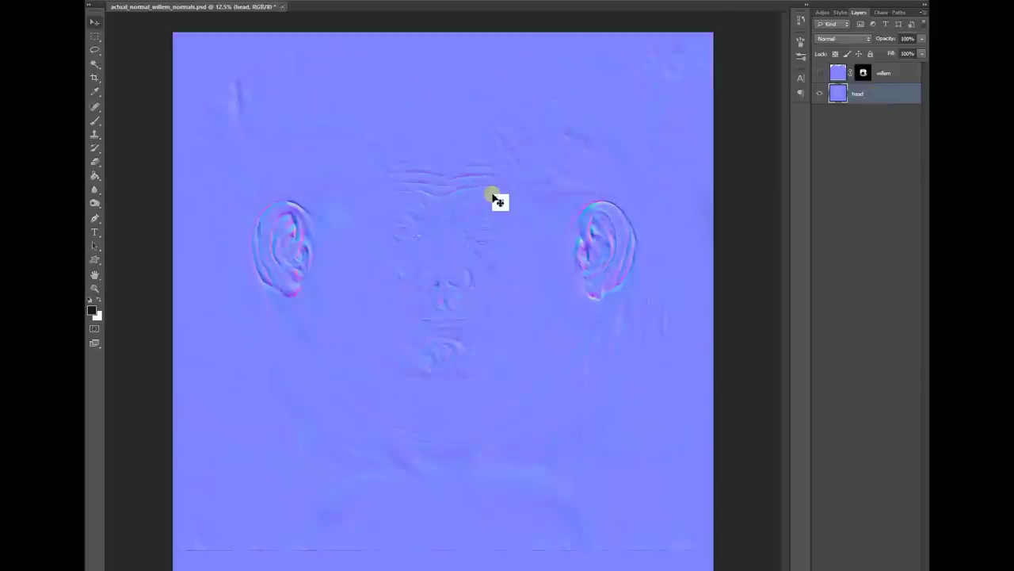
left_click_drag(840, 73, 826, 96)
right_click(862, 74)
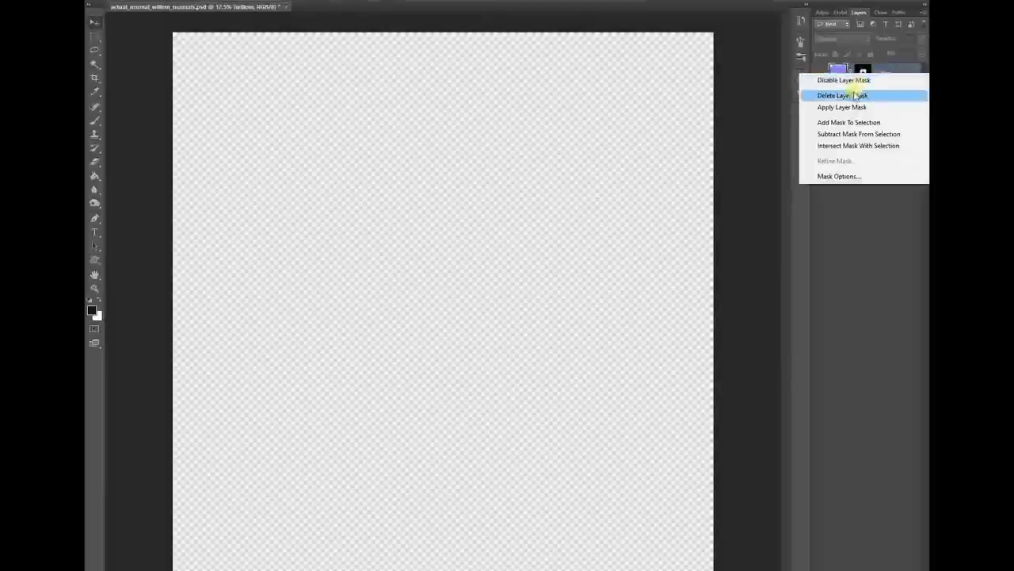
left_click(843, 80)
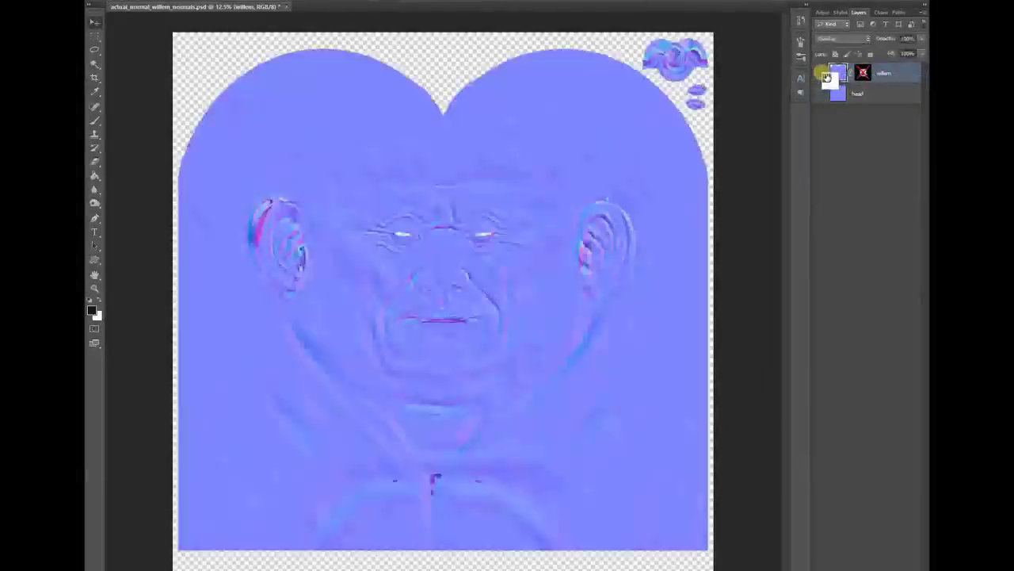
left_click_drag(826, 76, 924, 55)
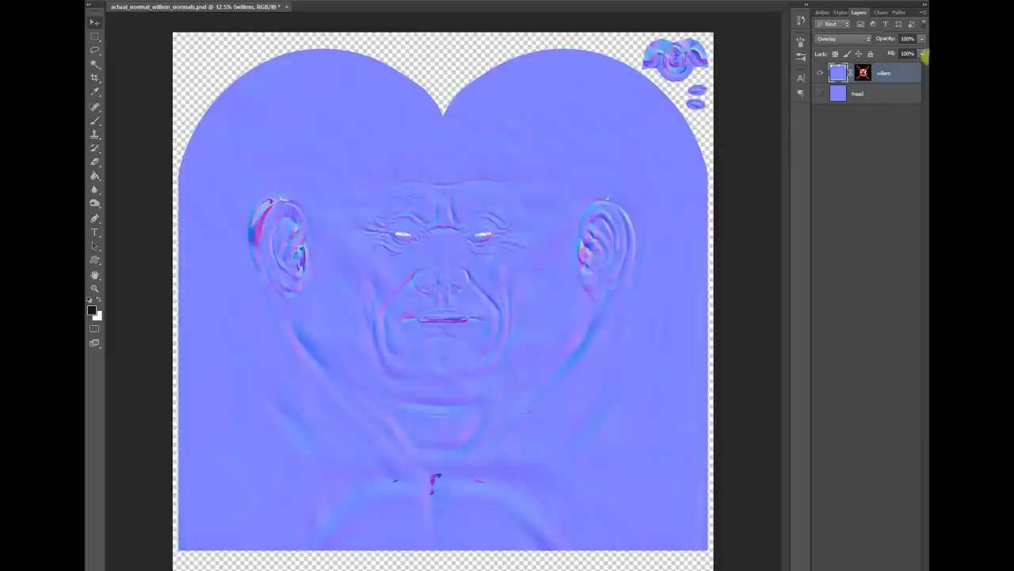
Step: Re-enable the willem layer mask and toggle the willem layer's visibility to compare detail
left_click(819, 94)
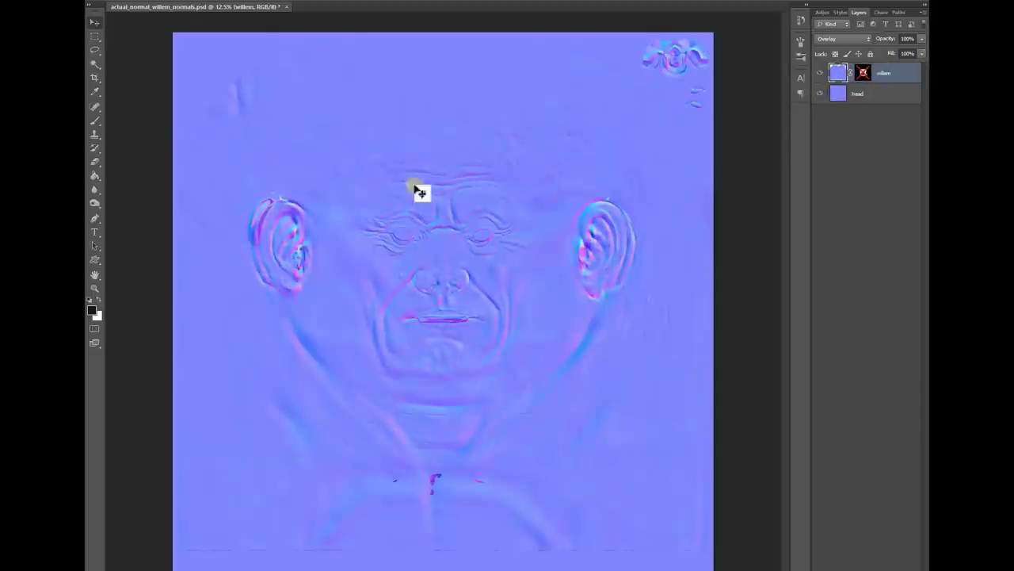
right_click(863, 73)
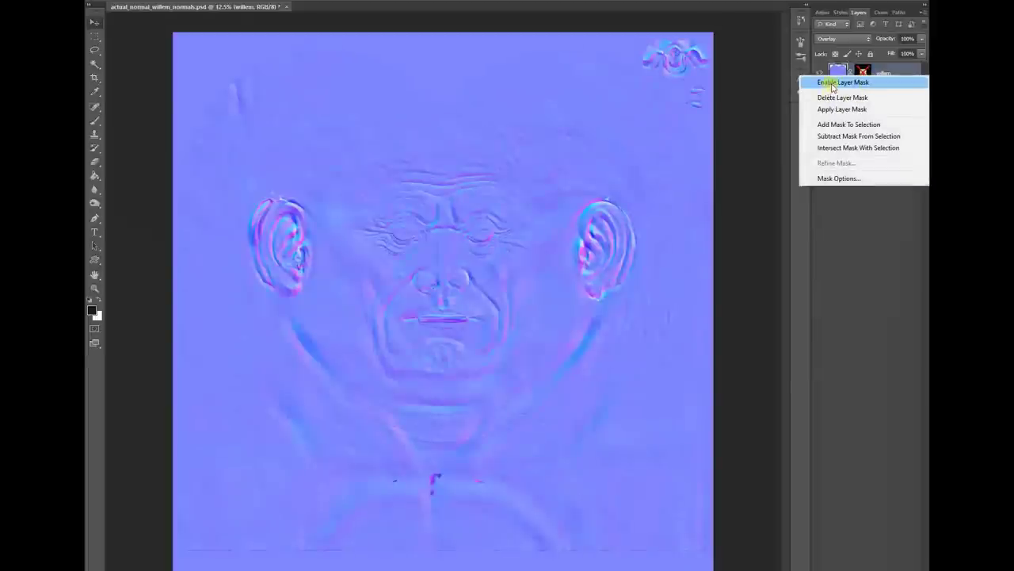
left_click(836, 84)
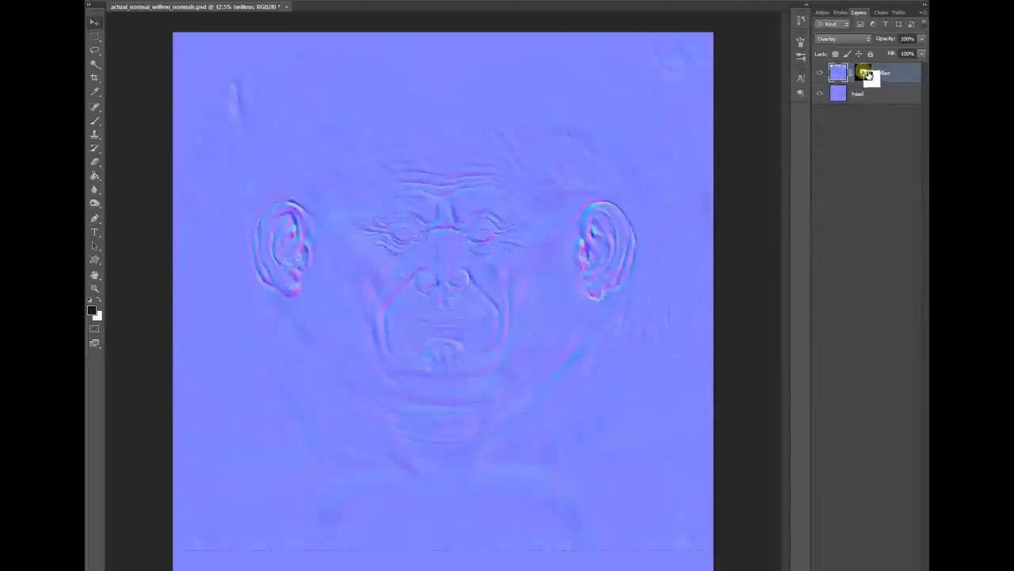
left_click_drag(869, 76, 856, 56)
left_click(820, 73)
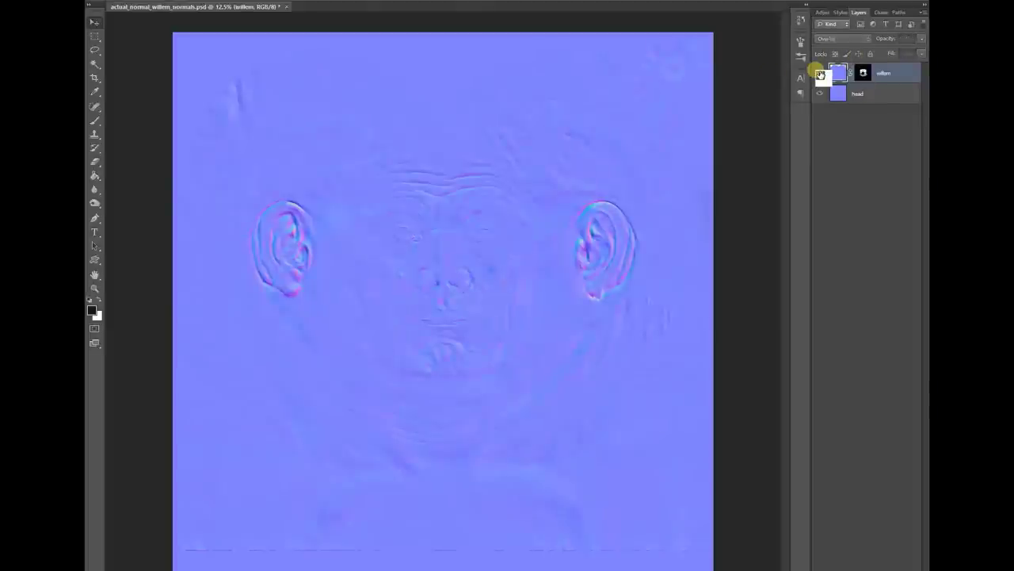
left_click(820, 73)
left_click(821, 73)
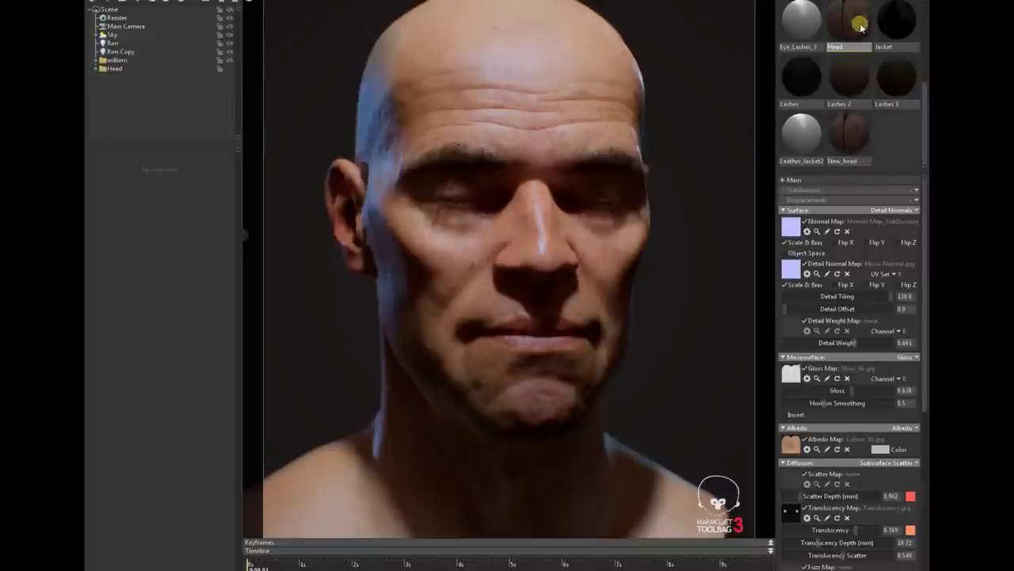
Step: Apply the New_head material to the head and orbit around it to inspect
left_click(847, 131)
left_click_drag(852, 140, 501, 97)
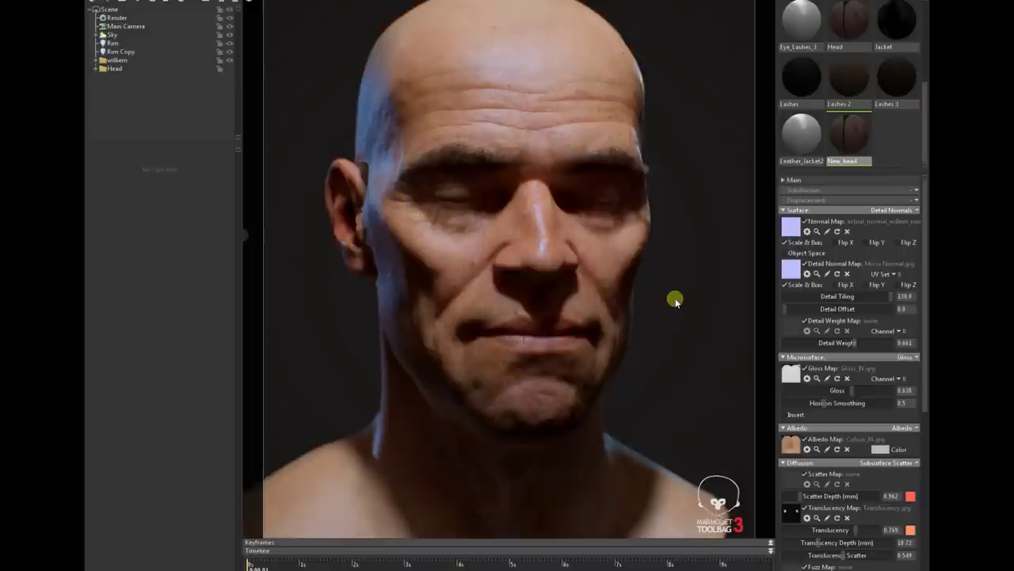
left_click_drag(659, 317, 679, 331)
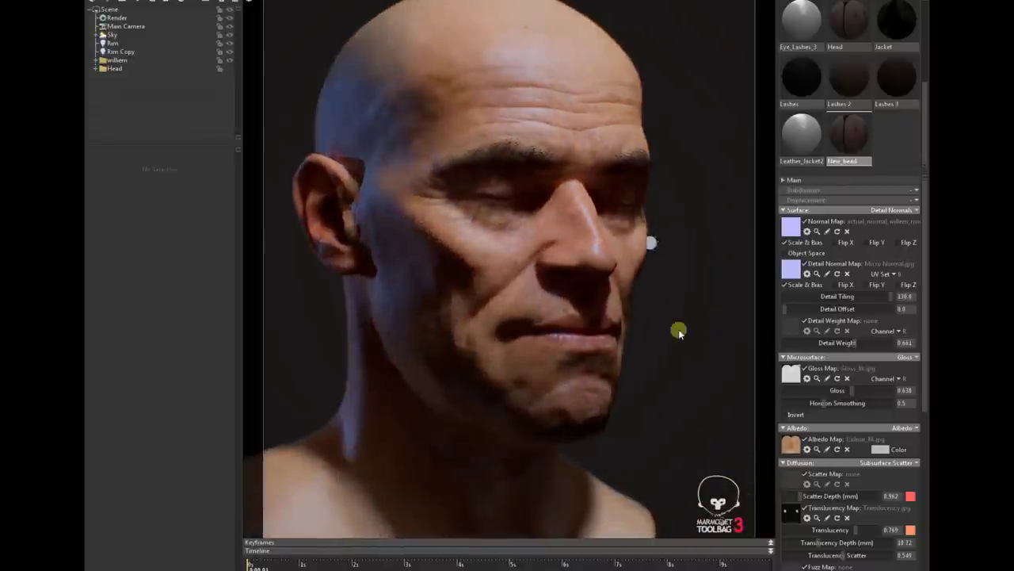
left_click_drag(683, 369, 564, 333)
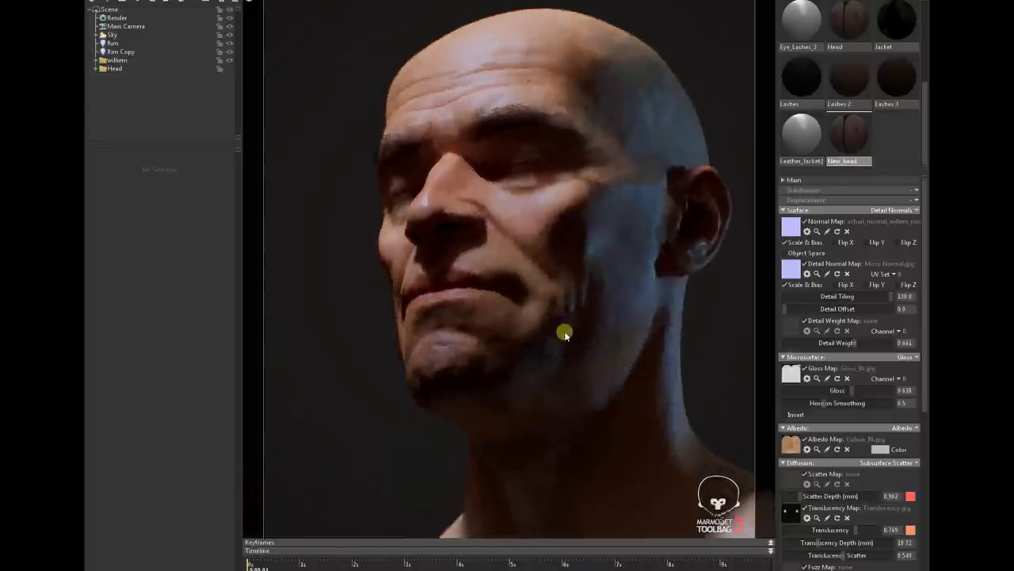
left_click_drag(711, 318, 596, 335)
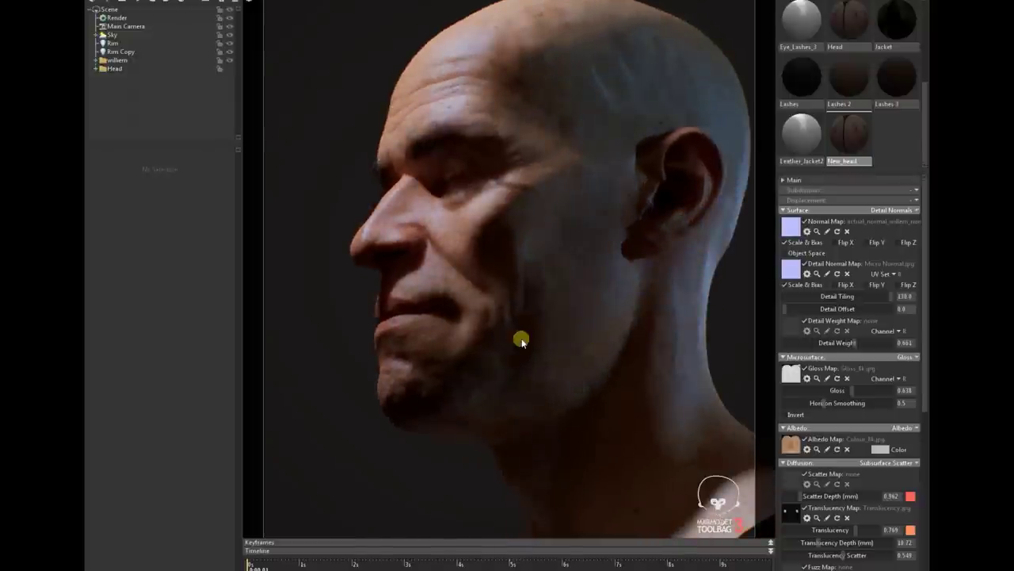
left_click_drag(341, 330, 522, 336)
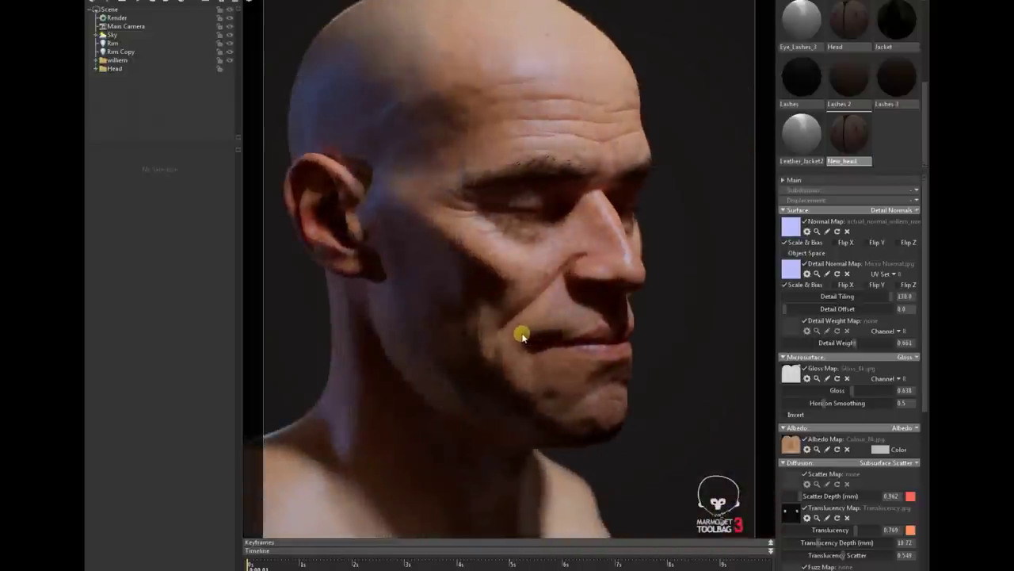
Step: Compare against the original Head material, then reapply New_head and view the bust frontally
left_click_drag(841, 44, 570, 254)
left_click(851, 132)
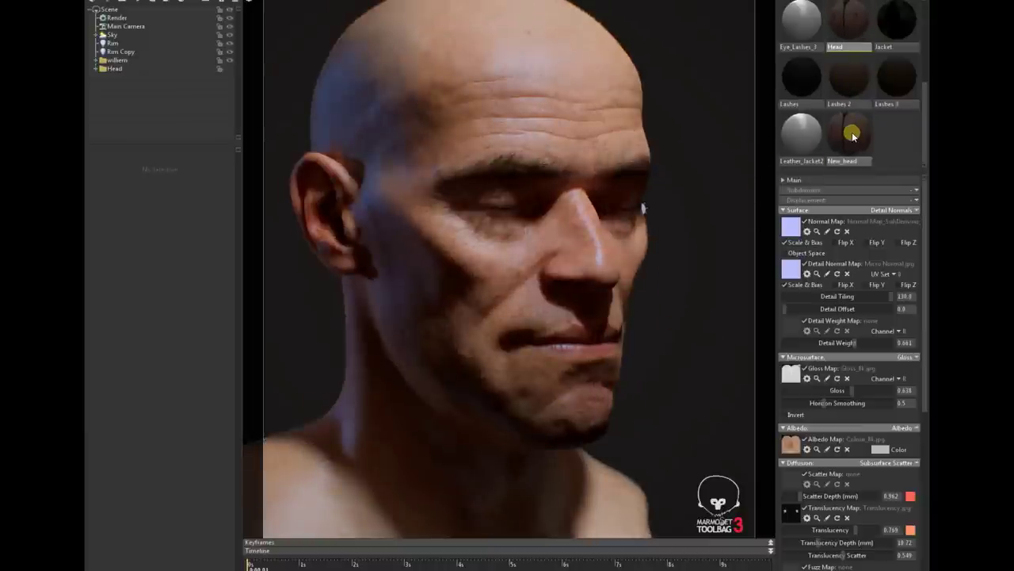
left_click_drag(852, 131, 499, 287)
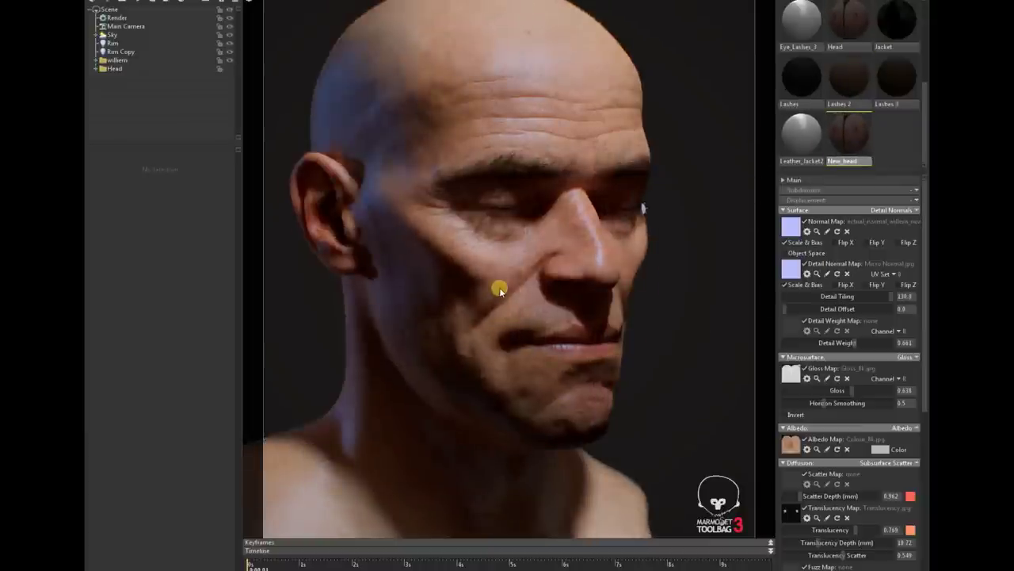
left_click_drag(709, 374, 688, 382)
right_click_drag(688, 381, 613, 264)
Step: Select the Rim light, then the Rim Copy light, to bring up its settings
left_click_drag(631, 294, 621, 356)
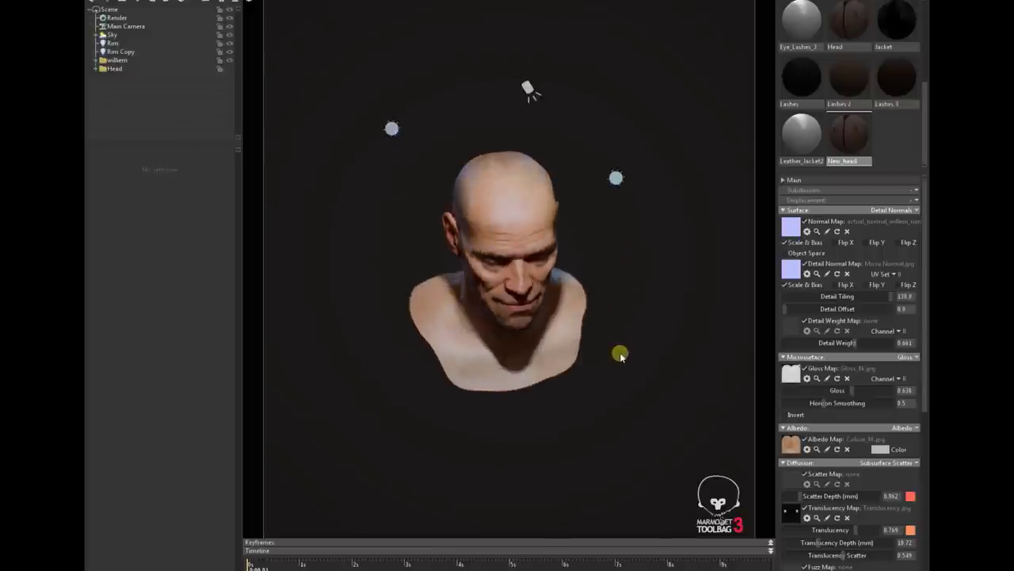
left_click(390, 129)
left_click(621, 177)
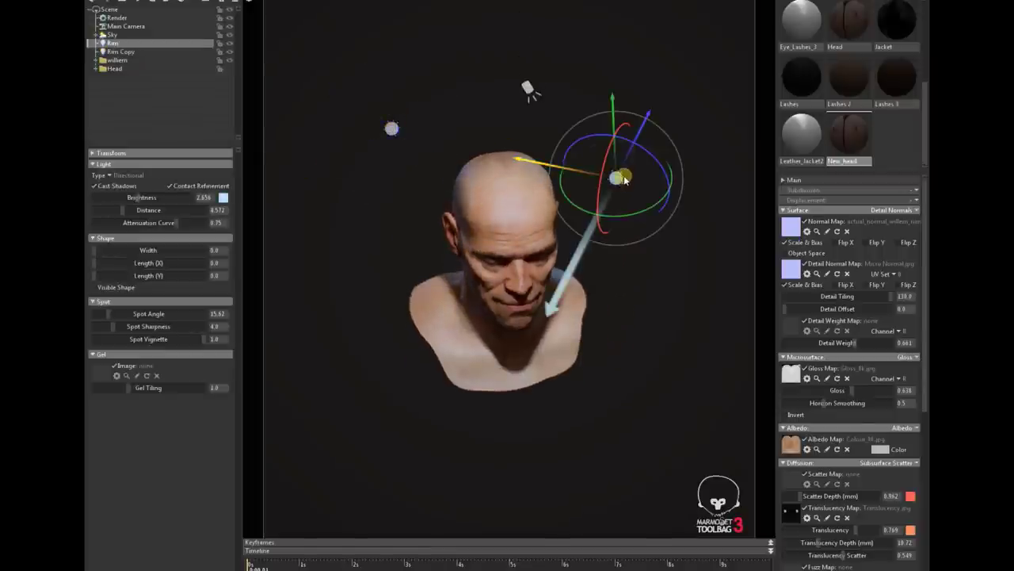
left_click(395, 129)
Step: Zoom in and orbit to a frontal view of the face to judge the rim lighting
scroll(403, 235, "up", 5)
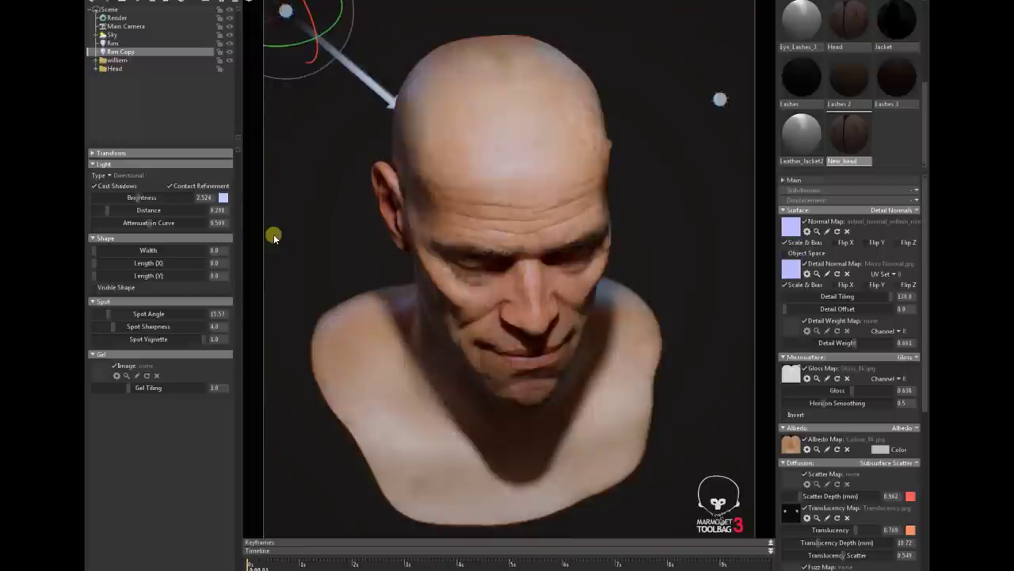
left_click_drag(272, 233, 294, 192)
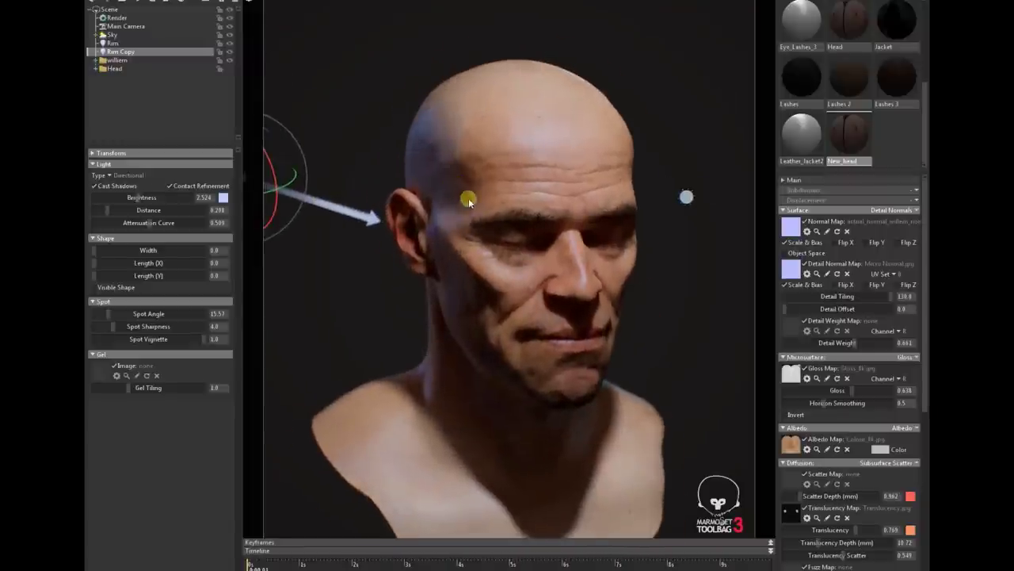
scroll(475, 214, "up", 5)
left_click_drag(488, 231, 554, 306)
mouse_move(645, 310)
left_mouse_down()
mouse_move(616, 314)
mouse_move(638, 316)
left_mouse_up()
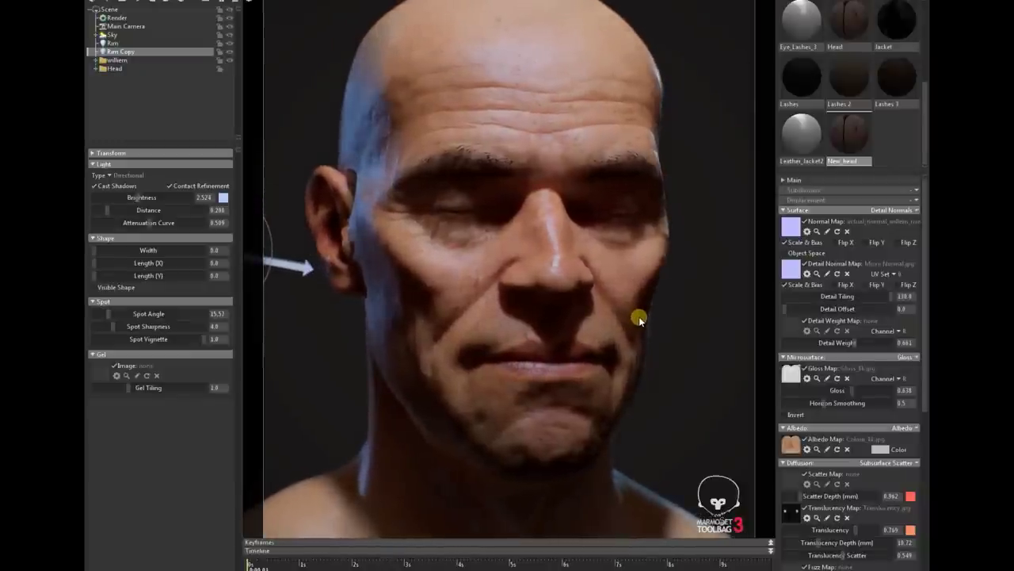